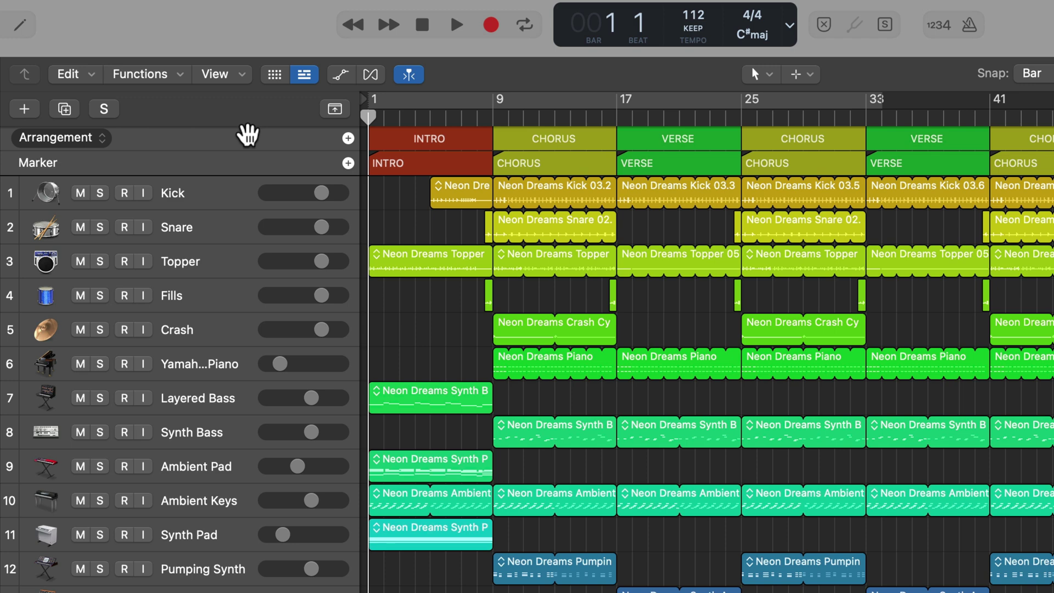
# - Hide and re-show the global tracks, then select the Marker track and the INTRO, CHORUS and VERSE markers
pyautogui.press('g')
pyautogui.press('g')
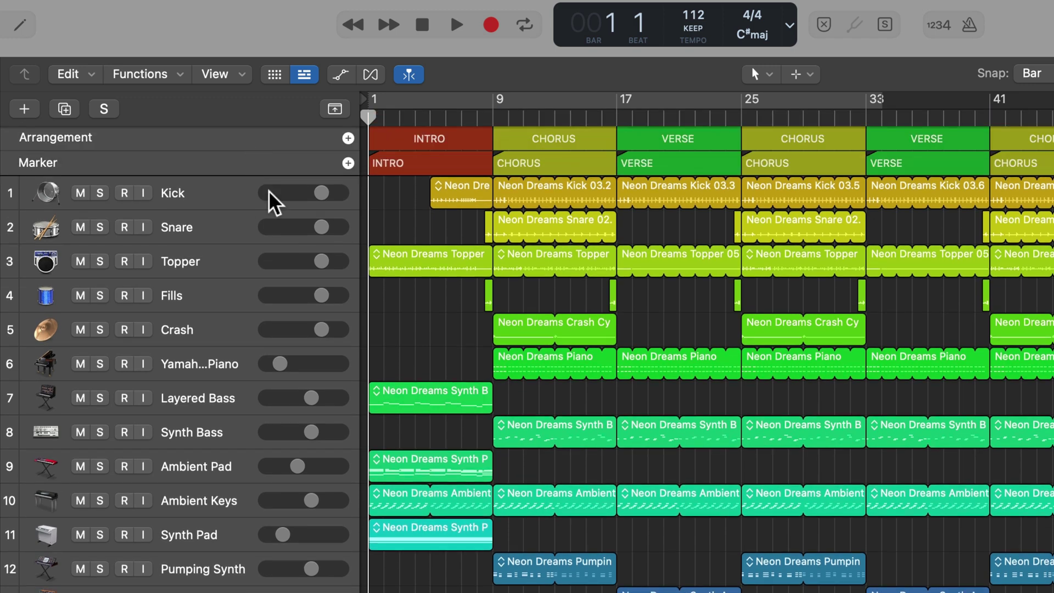
pyautogui.press('g')
pyautogui.press('g')
pyautogui.click(335, 110)
pyautogui.click(335, 110)
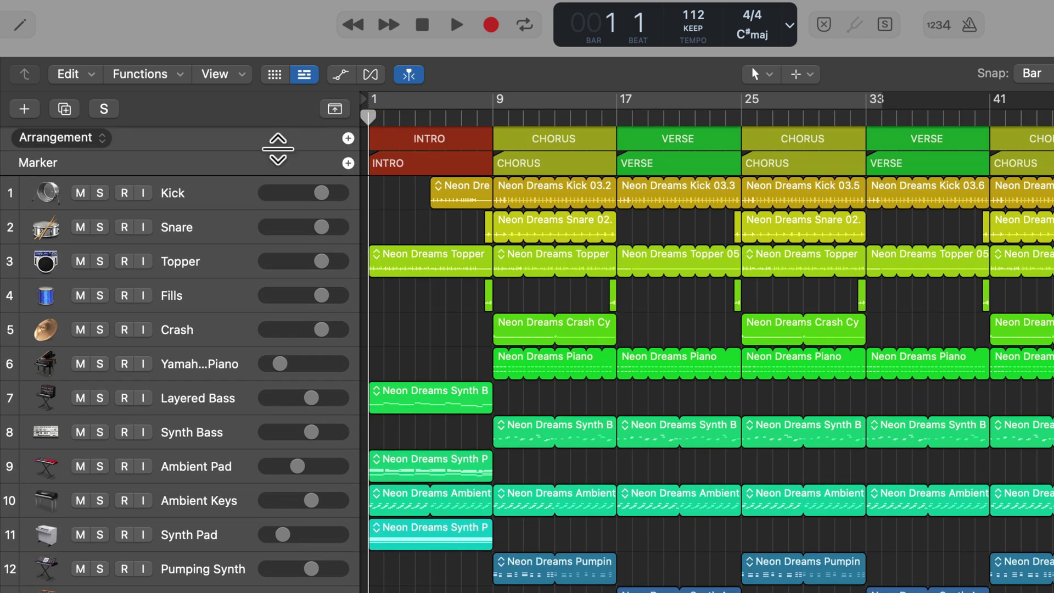
pyautogui.click(266, 160)
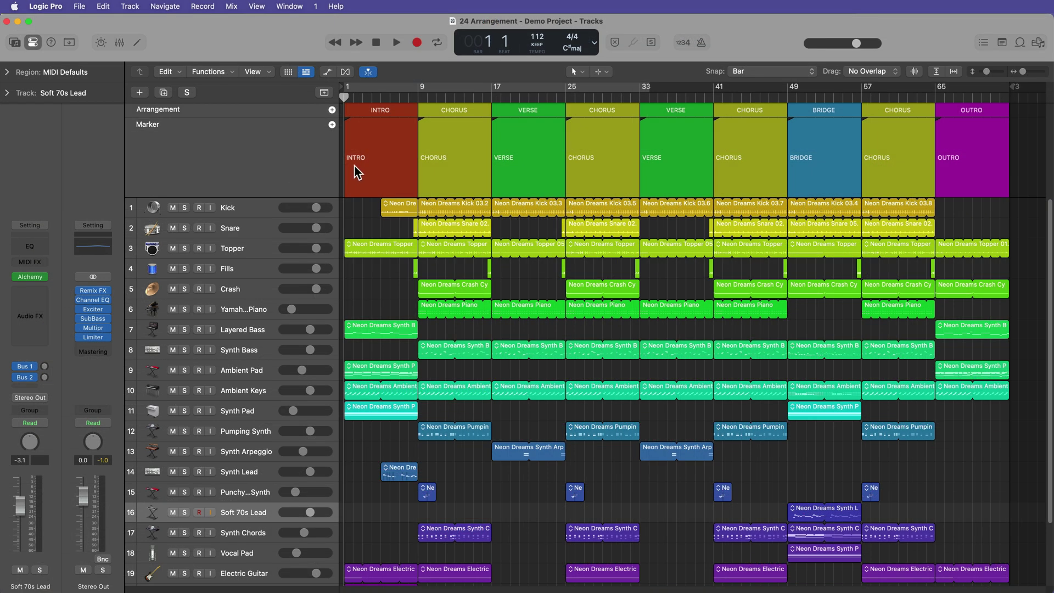
pyautogui.click(422, 163)
pyautogui.click(450, 162)
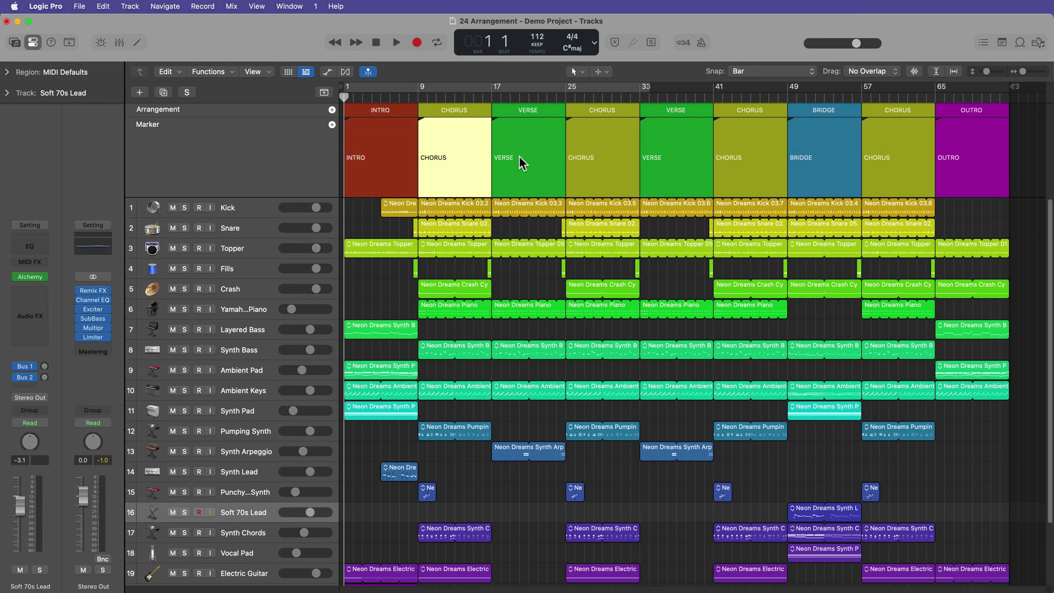
pyautogui.click(522, 164)
# - Enlarge then shrink the Arrangement lane and shorten the Marker lane so tracks show down to Electric Guitar
pyautogui.moveTo(258, 116); pyautogui.dragTo(253, 204)
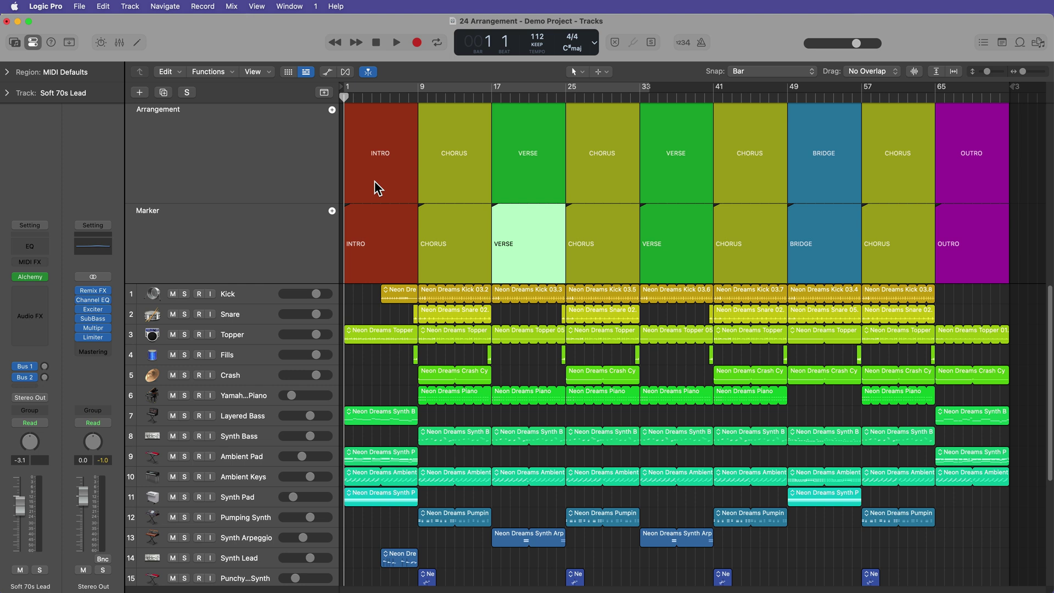
pyautogui.click(385, 240)
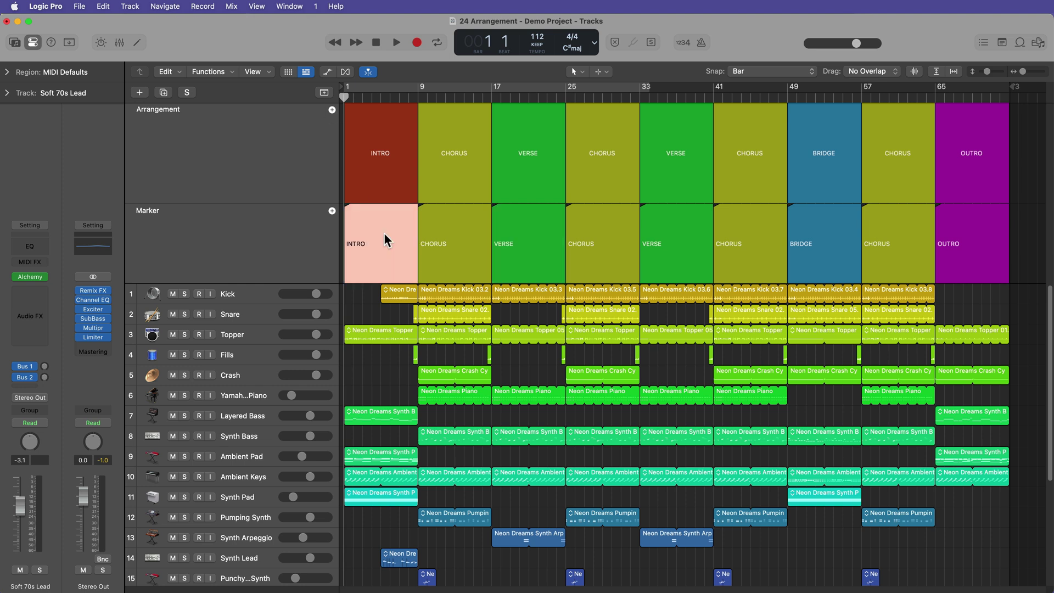
pyautogui.click(390, 138)
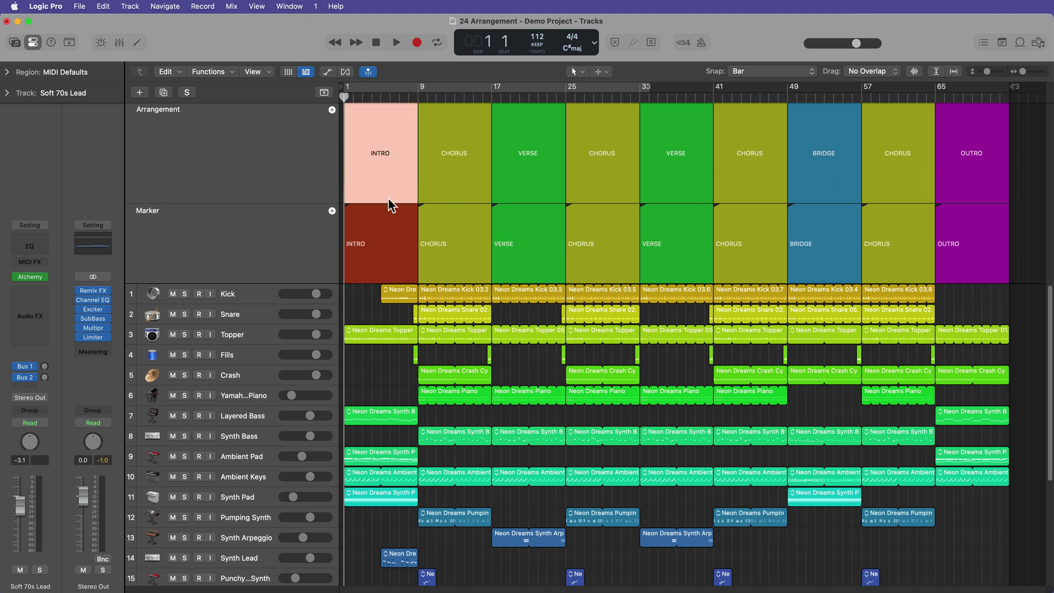
pyautogui.moveTo(305, 202); pyautogui.dragTo(303, 139)
pyautogui.moveTo(298, 216)
pyautogui.mouseDown()
pyautogui.moveTo(299, 146)
pyautogui.moveTo(299, 191)
pyautogui.mouseUp()
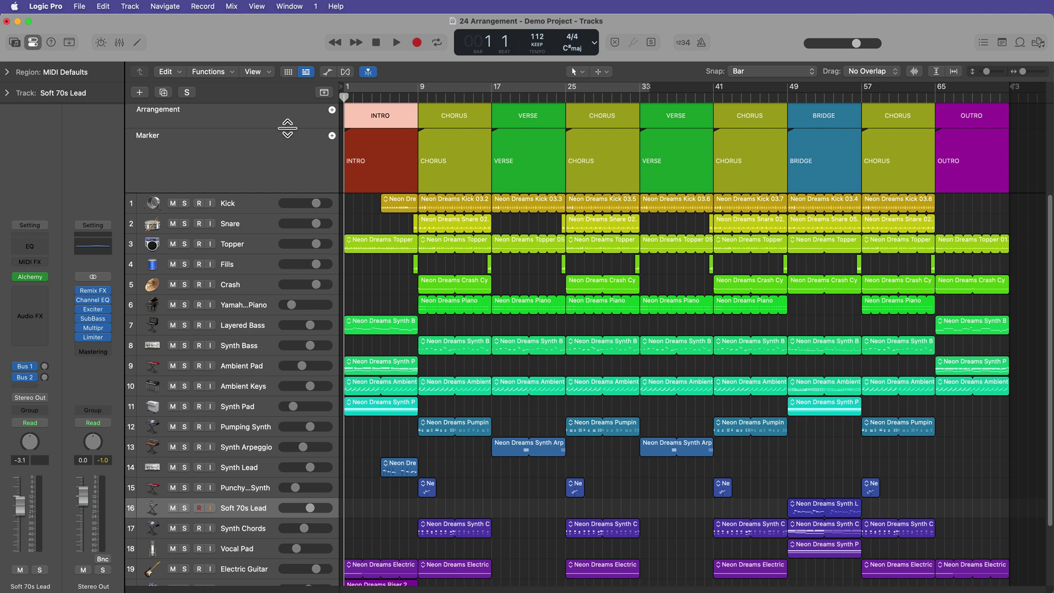
# - Dismiss the Edit menu's Cut/Insert Time commands unused and collapse the Arrangement lane
pyautogui.click(167, 72)
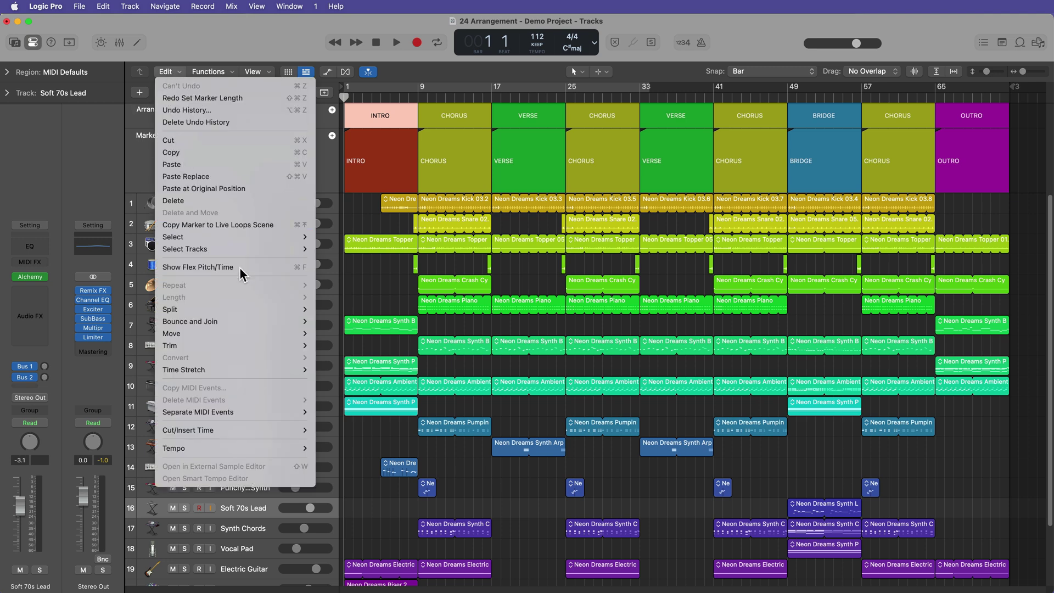
pyautogui.moveTo(246, 430)
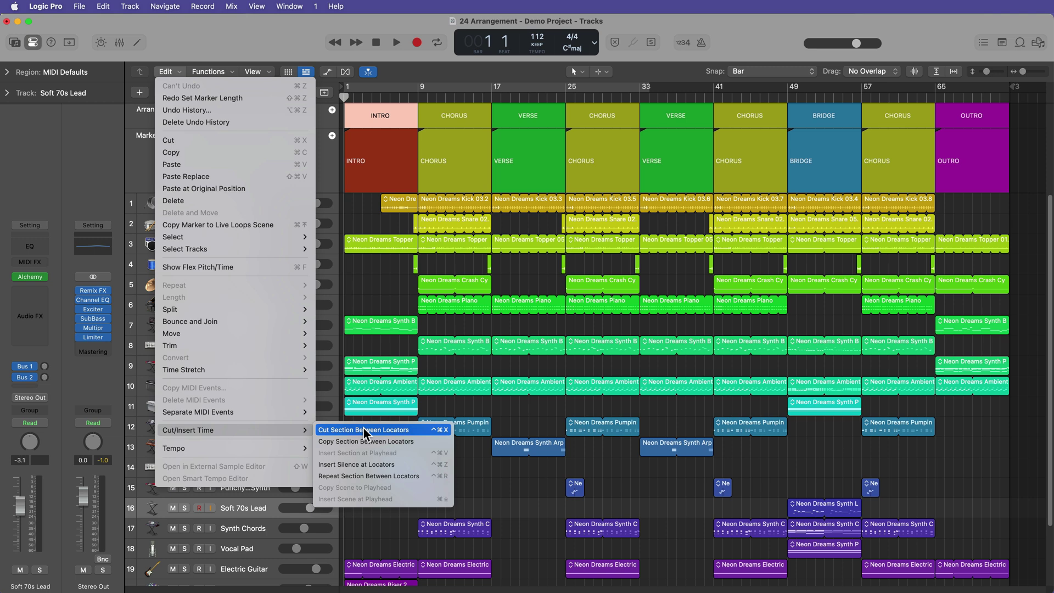
pyautogui.click(530, 420)
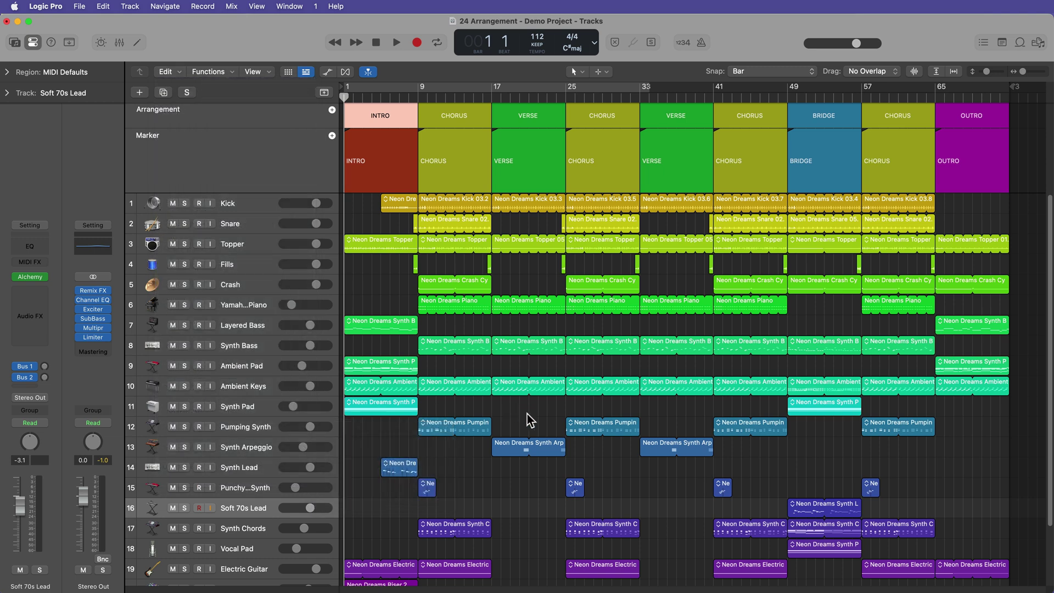
pyautogui.moveTo(283, 130); pyautogui.dragTo(282, 119)
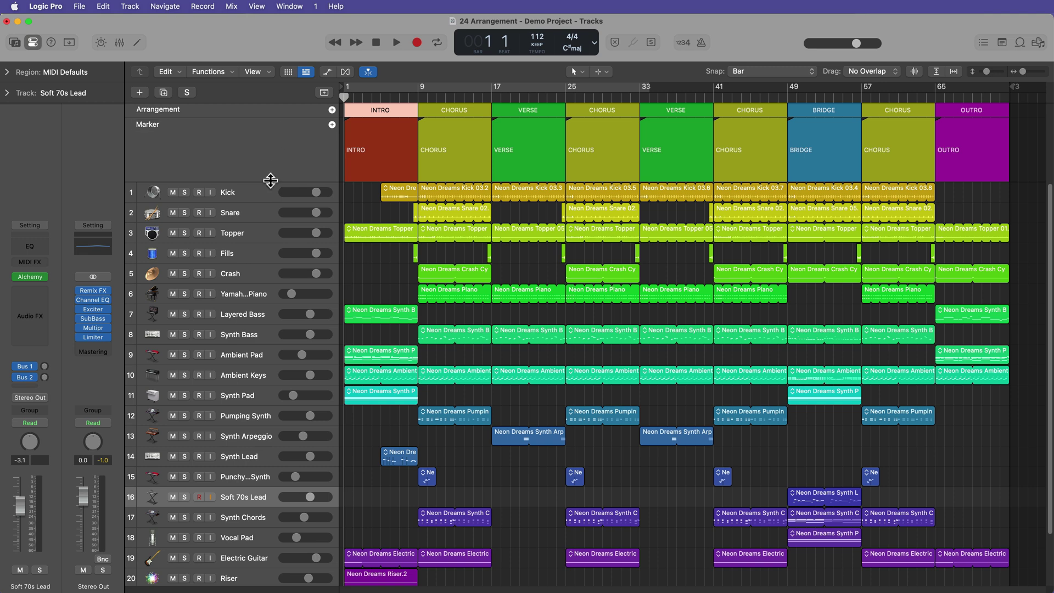
pyautogui.moveTo(270, 180); pyautogui.dragTo(271, 135)
# - Zoom in horizontally on the opening bars and shrink track heights so all 20 tracks fit
pyautogui.press('super+Right')
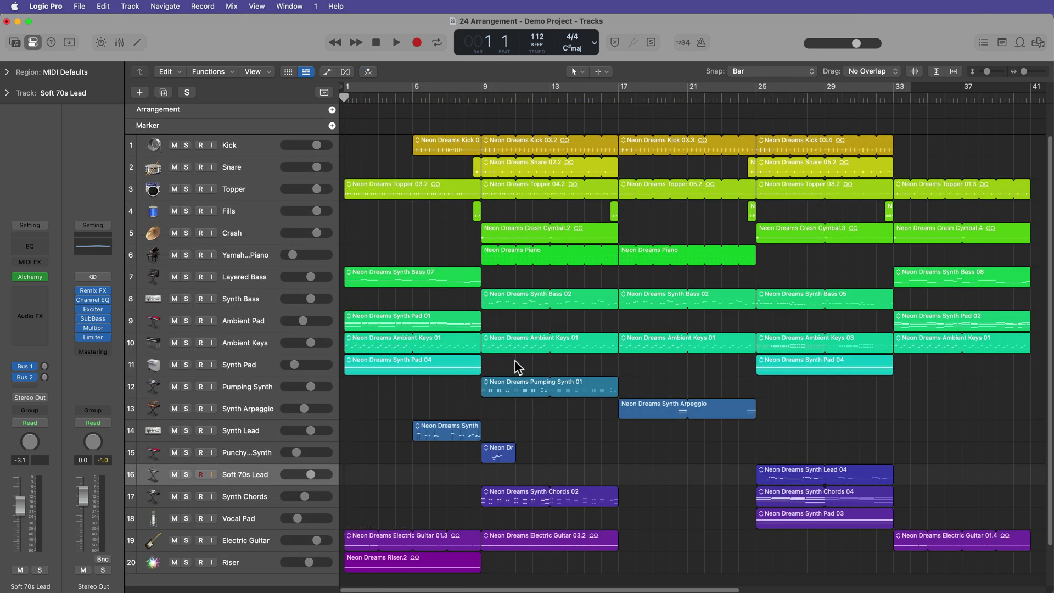
pyautogui.press('super+Up')
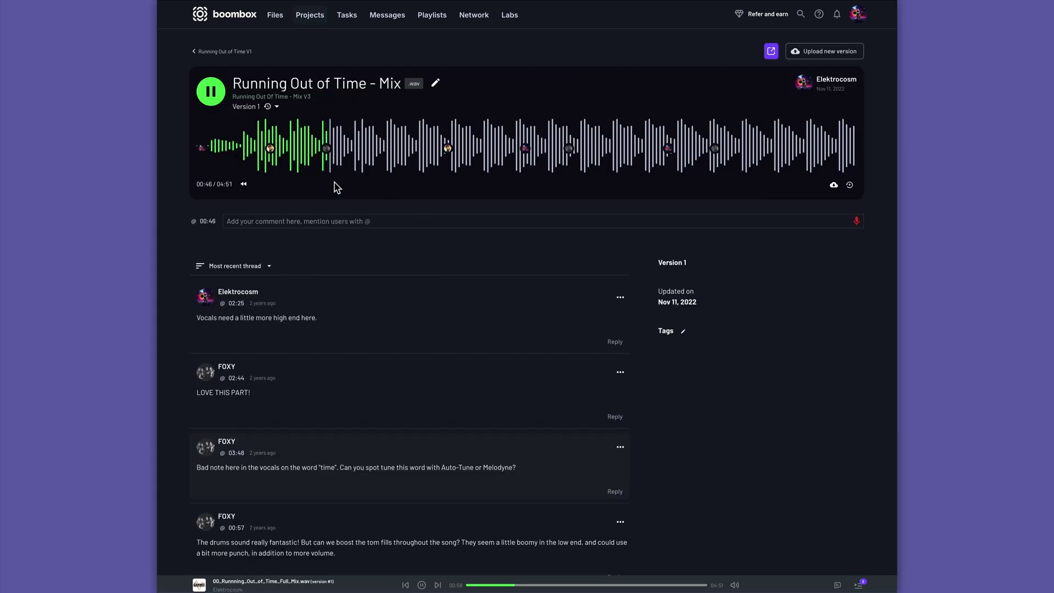
pyautogui.scroll(-5, 328, 158)
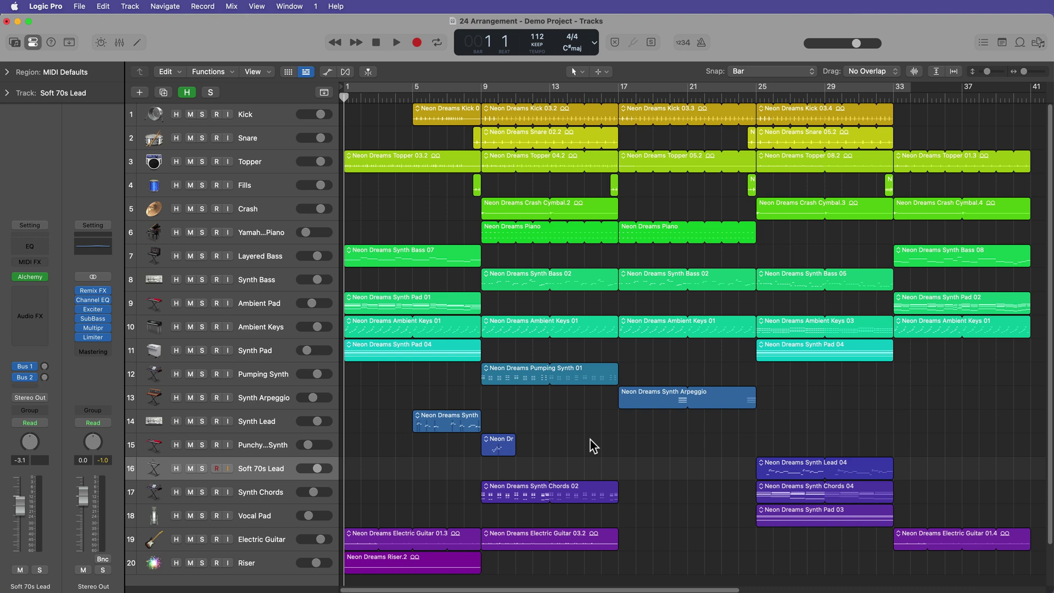
# - Show the global tracks and remove Tempo, Signature and Chord, leaving Arrangement and Marker
pyautogui.press('g')
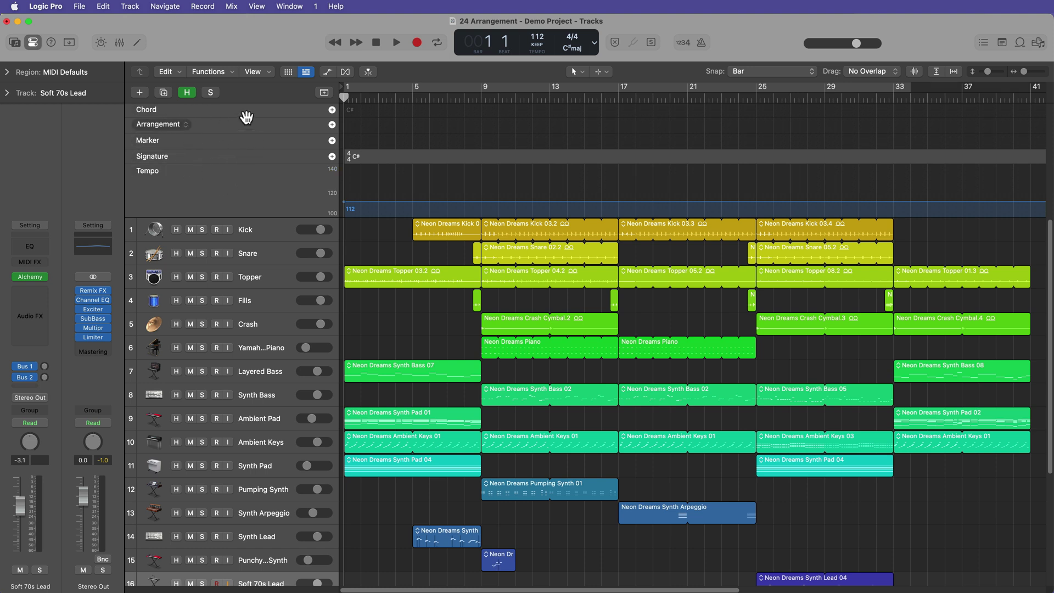
pyautogui.rightClick(235, 182)
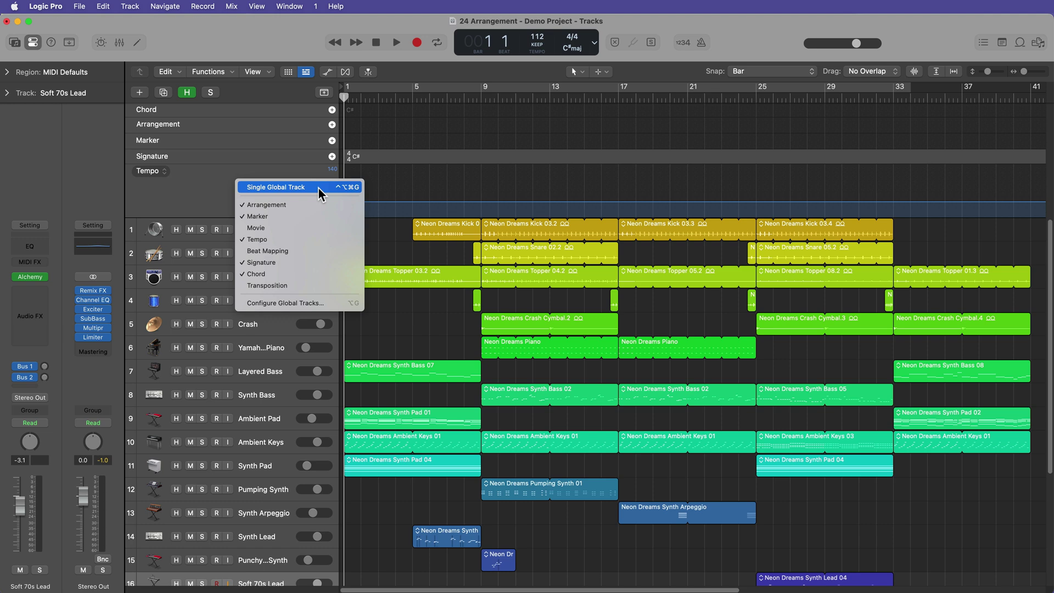
pyautogui.click(290, 239)
pyautogui.rightClick(236, 154)
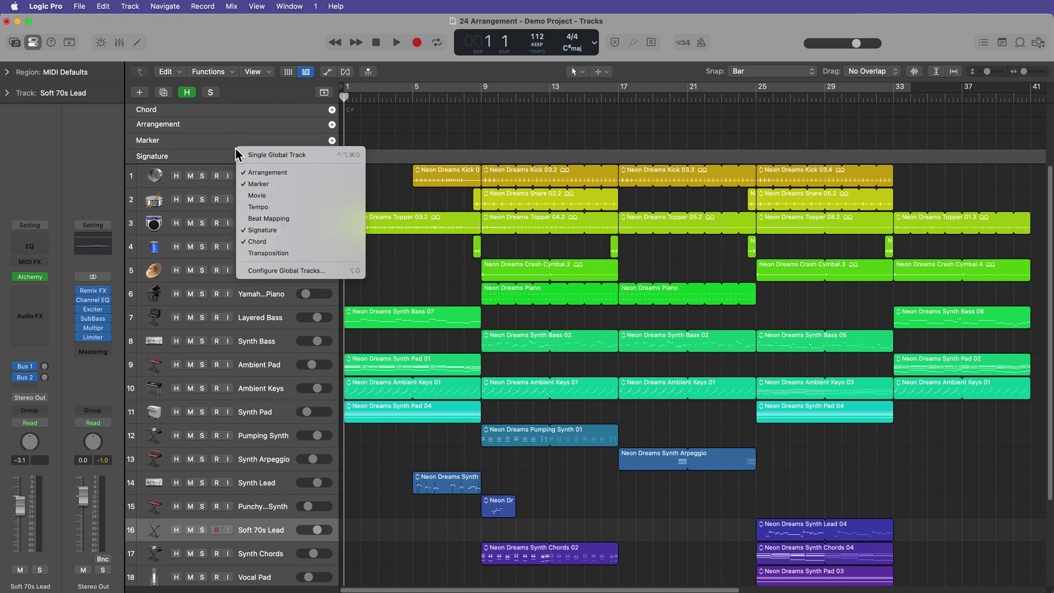
pyautogui.click(269, 230)
pyautogui.rightClick(236, 132)
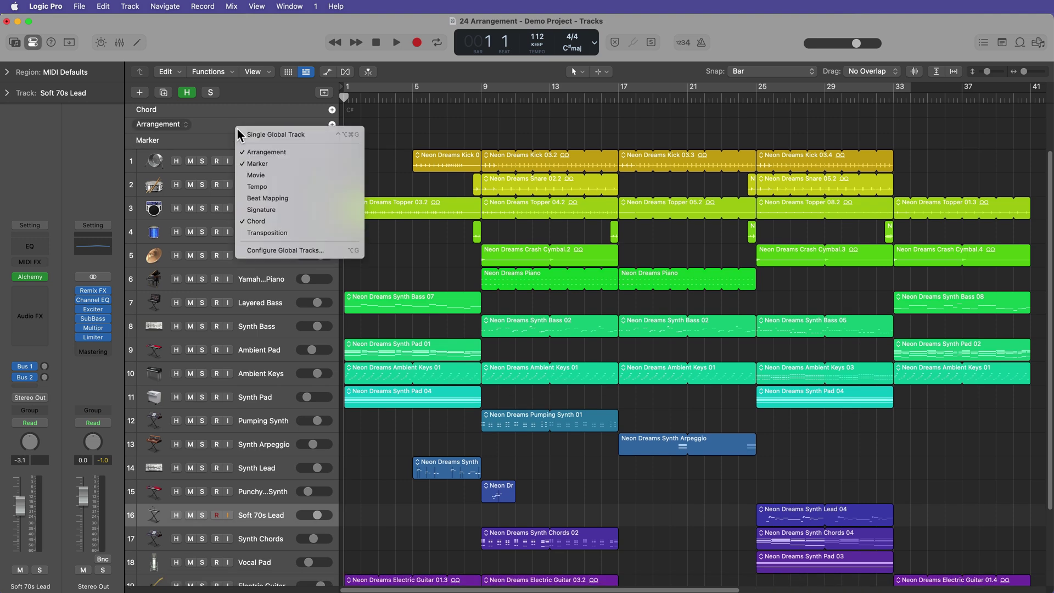
pyautogui.click(306, 218)
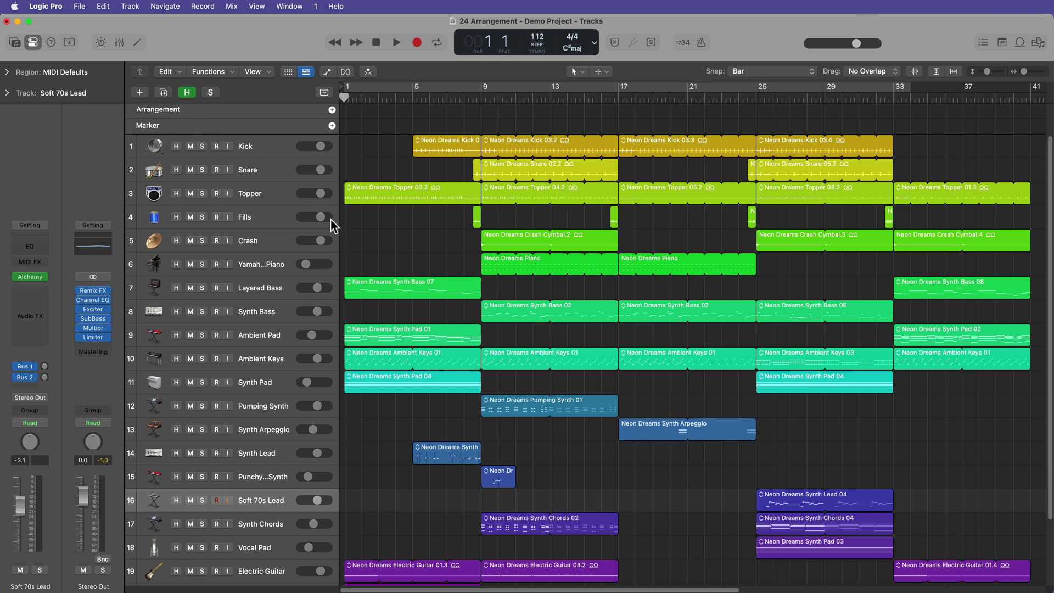
# - Select each section's regions at bars 1, 9, 25 and 33, then zoom in on bars 1–17 with the playhead at bar 1
pyautogui.moveTo(349, 145); pyautogui.dragTo(483, 579)
pyautogui.click(480, 100)
pyautogui.click(490, 119)
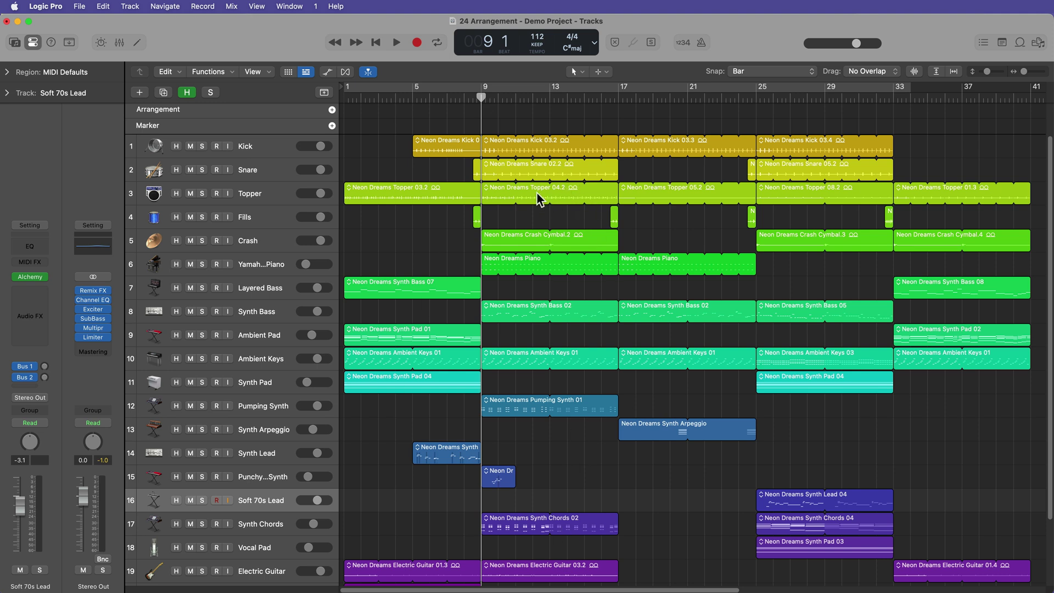
pyautogui.moveTo(629, 455); pyautogui.dragTo(750, 141)
pyautogui.moveTo(768, 572); pyautogui.dragTo(894, 143)
pyautogui.moveTo(1028, 160); pyautogui.dragTo(907, 568)
pyautogui.click(698, 498)
pyautogui.moveTo(481, 98); pyautogui.dragTo(332, 115)
pyautogui.press('super+Right')
pyautogui.press('super+Right')
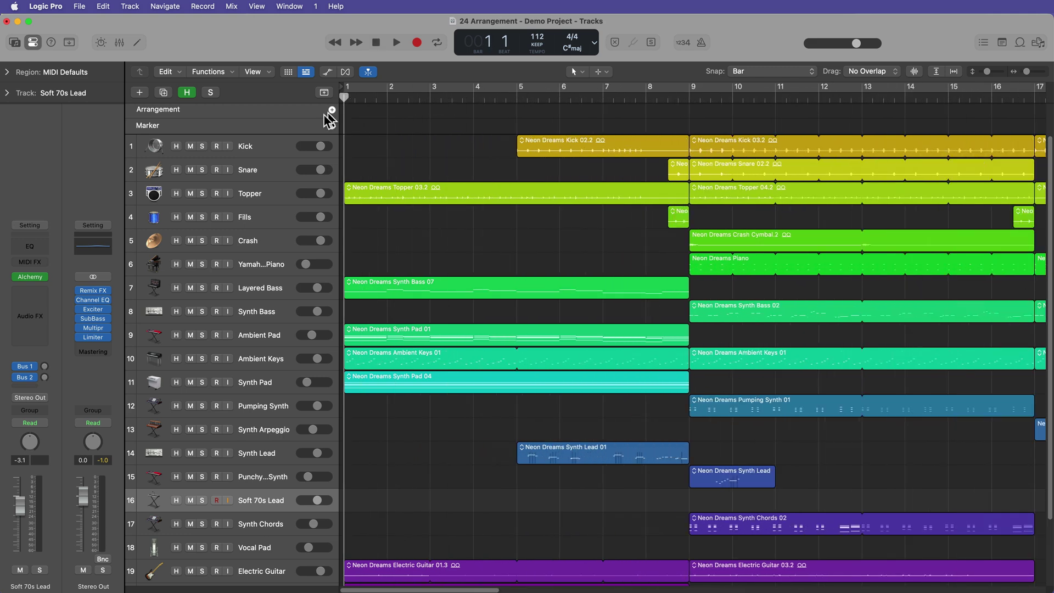
# - Add a marker at bar 1 and name it INTRO
pyautogui.click(332, 126)
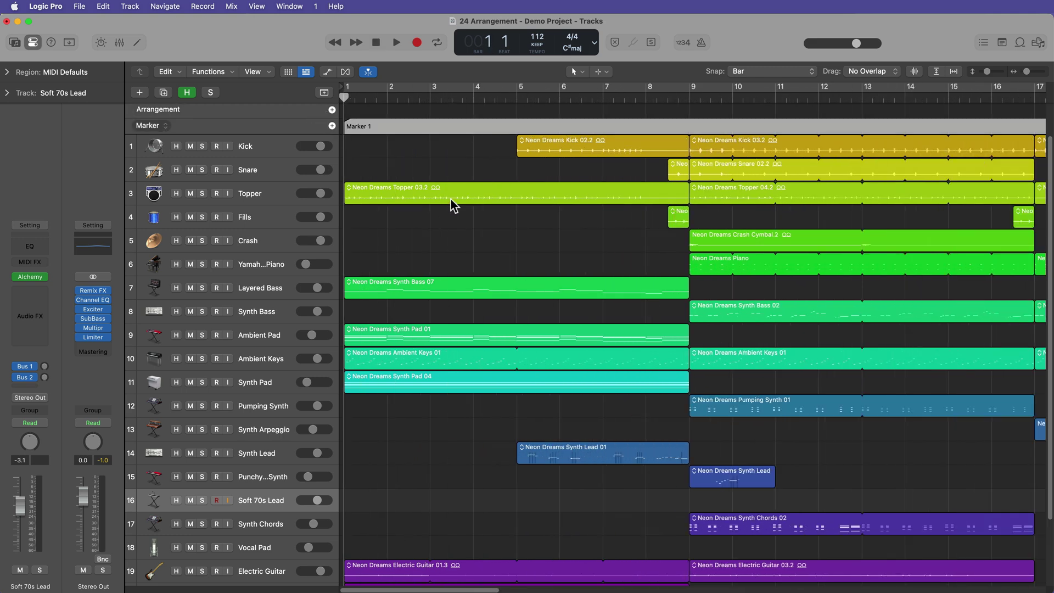
pyautogui.doubleClick(369, 128)
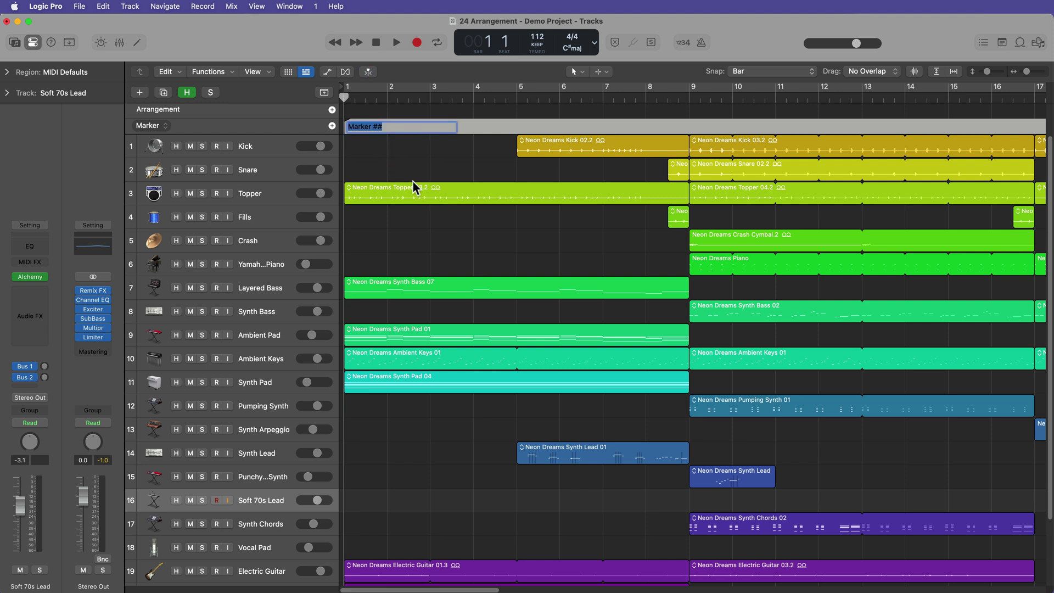
pyautogui.write('INTRO')
pyautogui.press('Return')
pyautogui.click(435, 172)
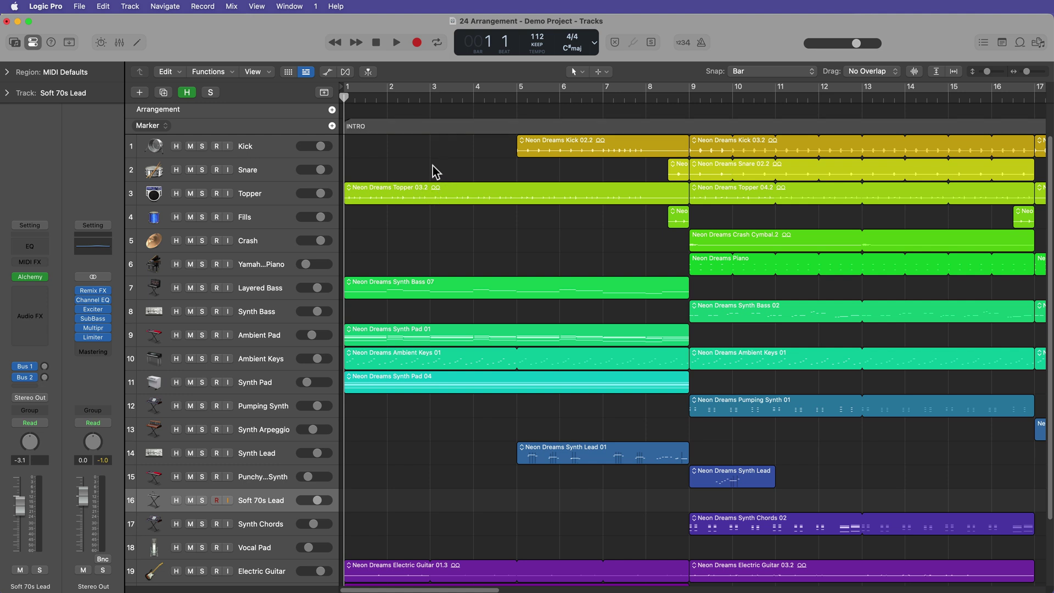
# - Add a CHORUS marker at bar 9, then zoom to fit the whole arrangement
pyautogui.moveTo(346, 99); pyautogui.dragTo(683, 126)
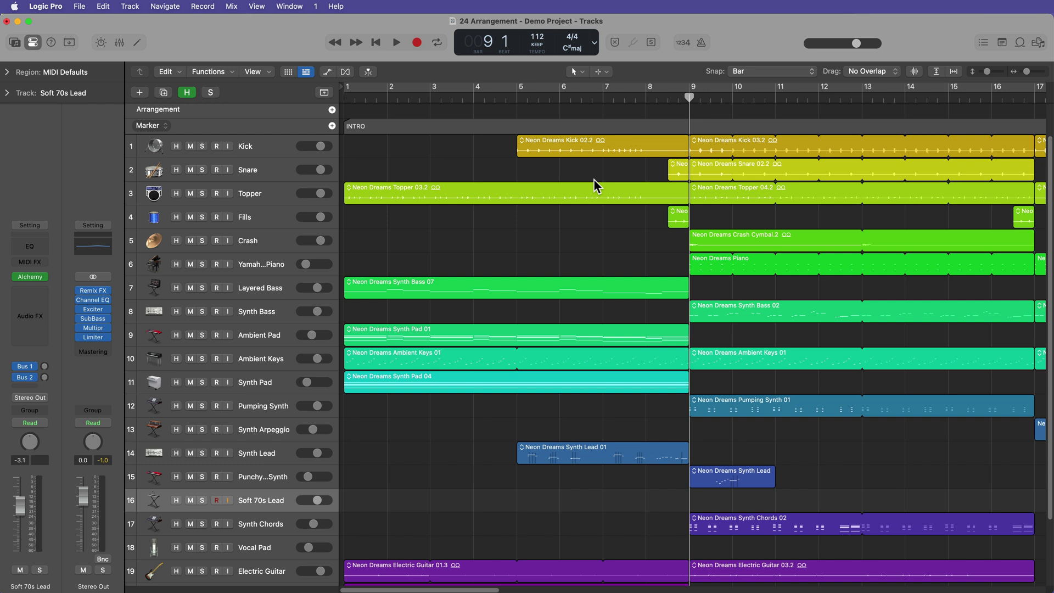
pyautogui.click(333, 126)
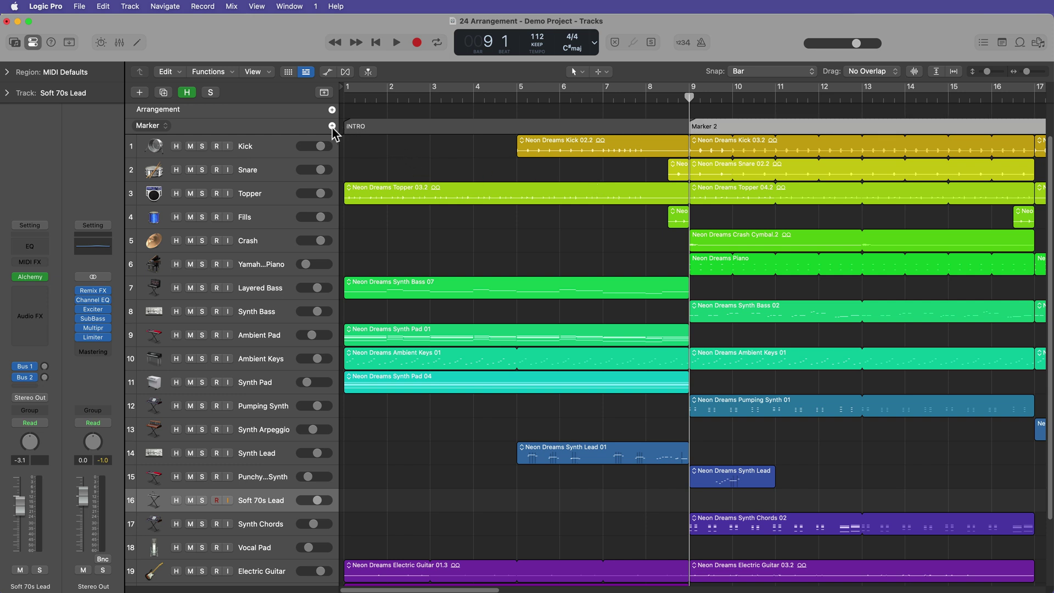
pyautogui.doubleClick(710, 125)
pyautogui.write('CHORUS')
pyautogui.press('Return')
pyautogui.press('z')
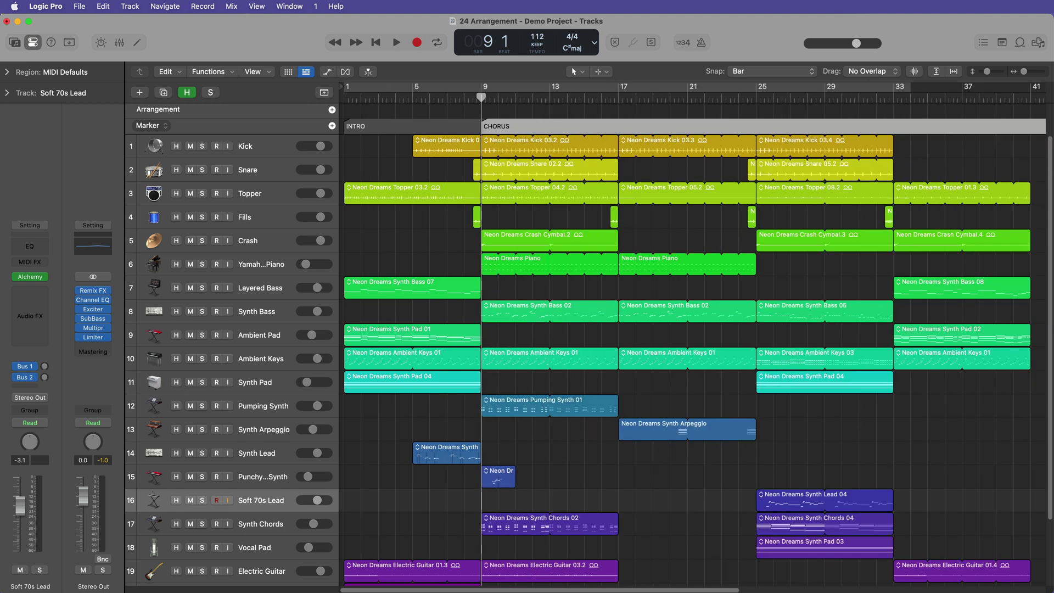
# - Move the playhead to bar 17 and add a marker named VERSE there
pyautogui.hotkey('ctrl', '.')
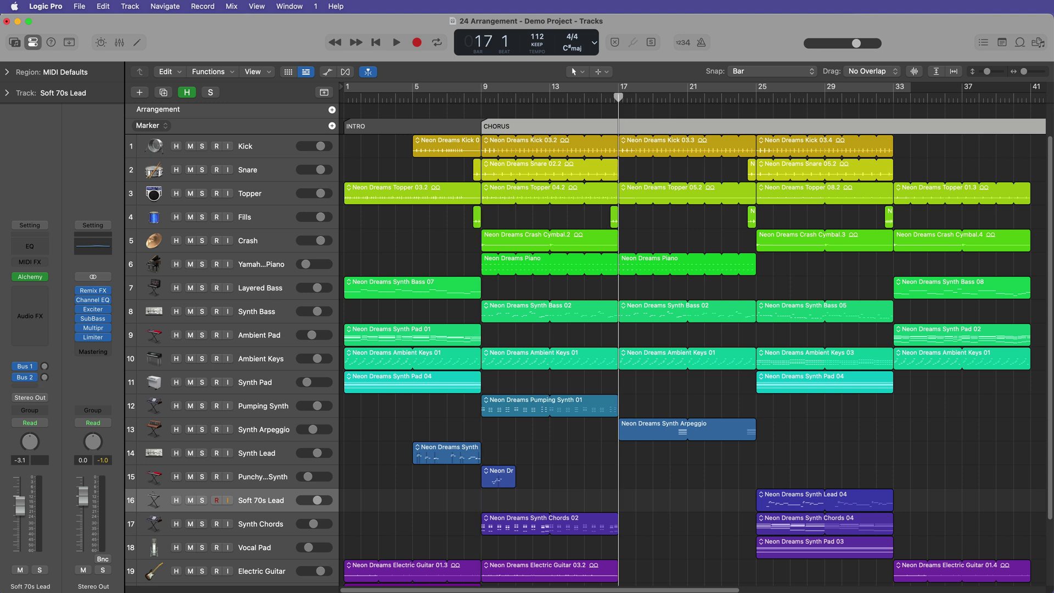
pyautogui.hotkey('shift', '.')
pyautogui.hotkey('shift', ',')
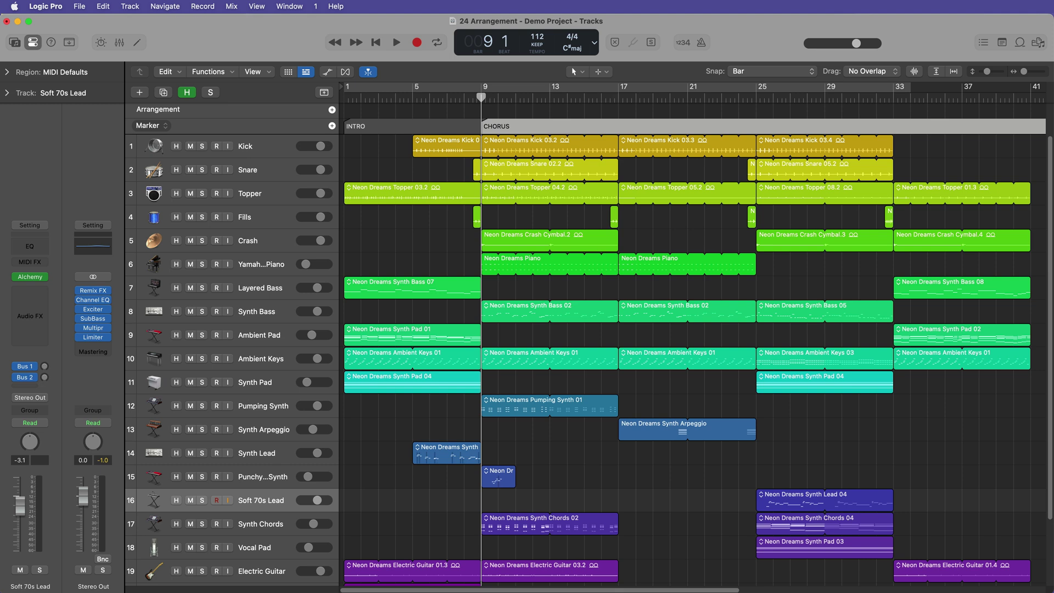
pyautogui.hotkey('shift', '.')
pyautogui.hotkey('shift', '.')
pyautogui.hotkey('shift', '.')
pyautogui.hotkey('shift', ',')
pyautogui.hotkey('shift', ',')
pyautogui.hotkey('shift', ',')
pyautogui.hotkey('shift', ',')
pyautogui.hotkey('shift', '.')
pyautogui.hotkey('shift', '.')
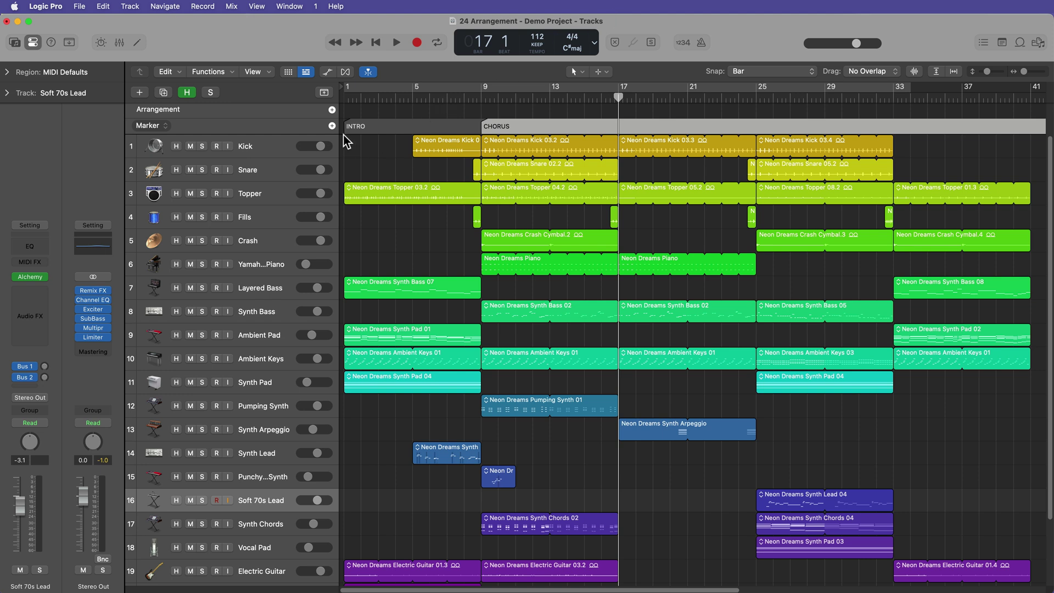
pyautogui.hotkey('shift', ',')
pyautogui.hotkey('shift', '.')
pyautogui.hotkey('ctrl', 'alt', "'")
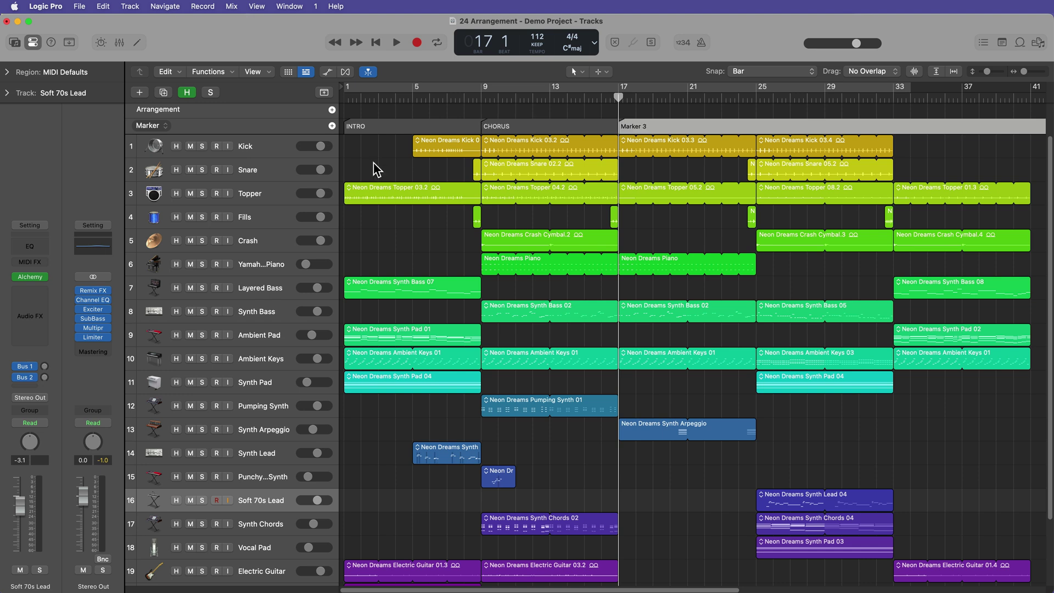
pyautogui.doubleClick(644, 126)
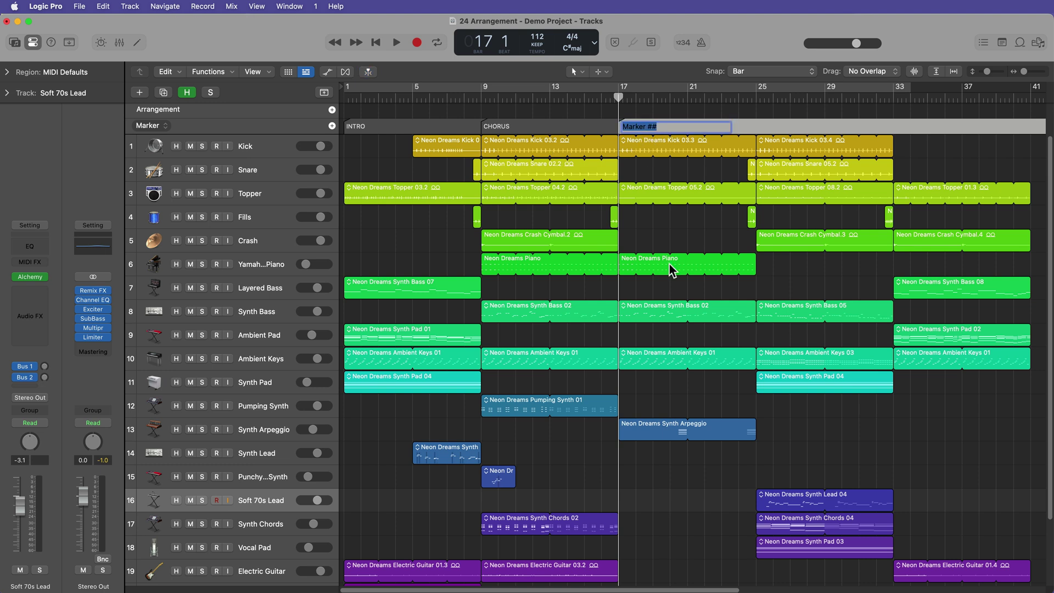
pyautogui.press('BackSpace')
pyautogui.press('Return')
# - Add a marker at bar 25 named BRIDGE
pyautogui.hotkey('alt', '.')
pyautogui.hotkey('alt', "'")
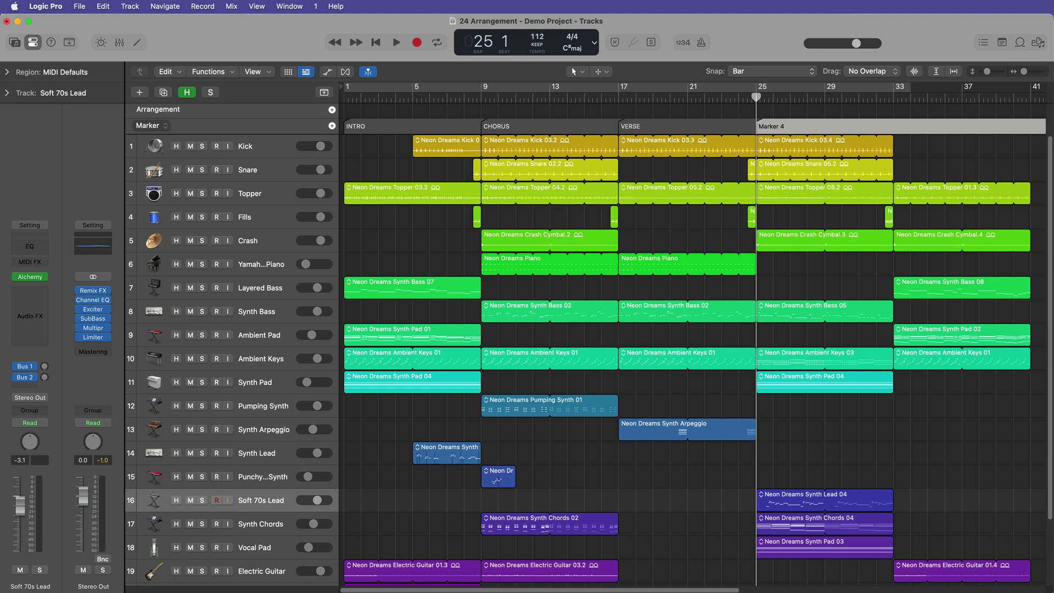
pyautogui.doubleClick(773, 126)
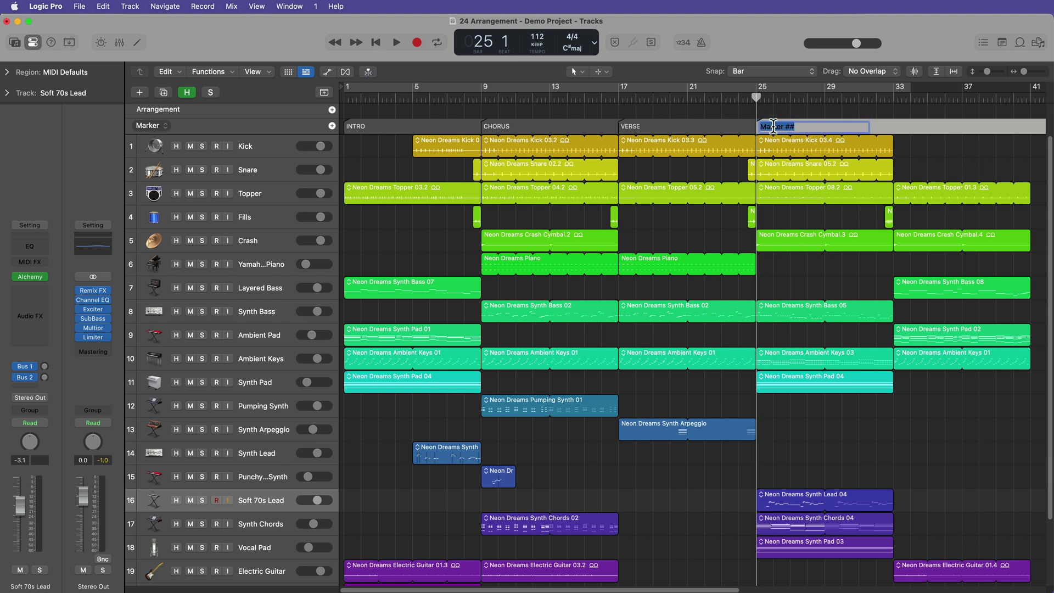
pyautogui.write('BRIDGE')
pyautogui.press('Return')
pyautogui.hscroll(5, 784, 239)
# - Create a marker from the regions at bar 33, then undo it
pyautogui.moveTo(951, 164); pyautogui.dragTo(753, 579)
pyautogui.scroll(3, 851, 439)
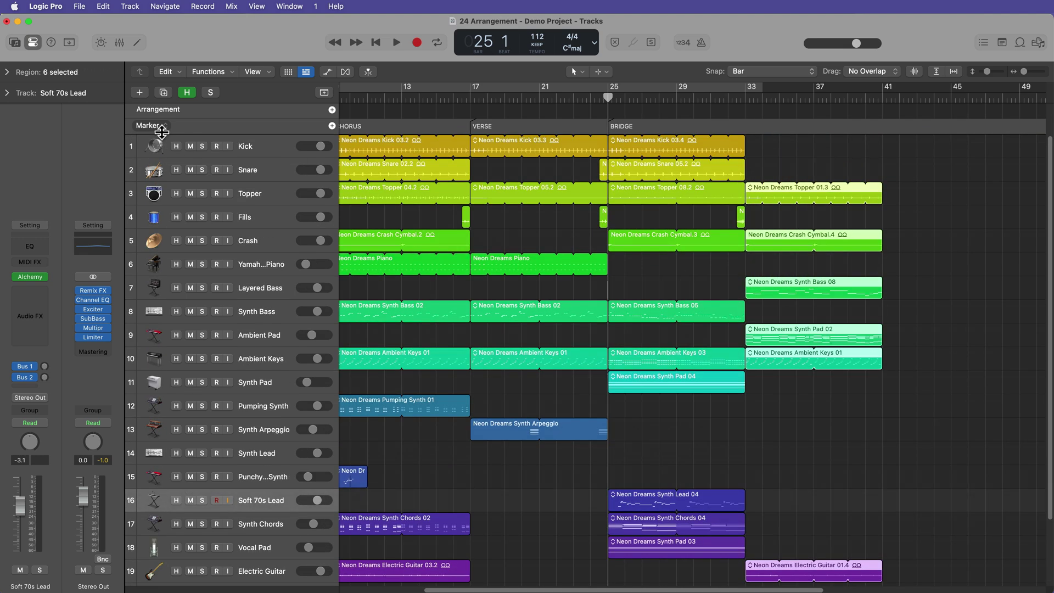
pyautogui.click(167, 127)
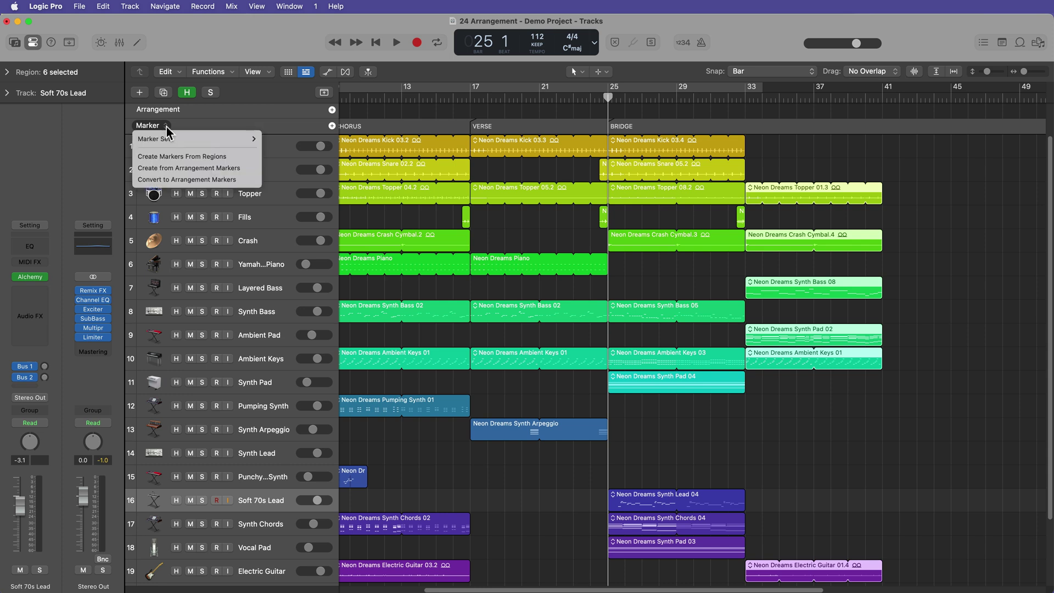
pyautogui.click(242, 156)
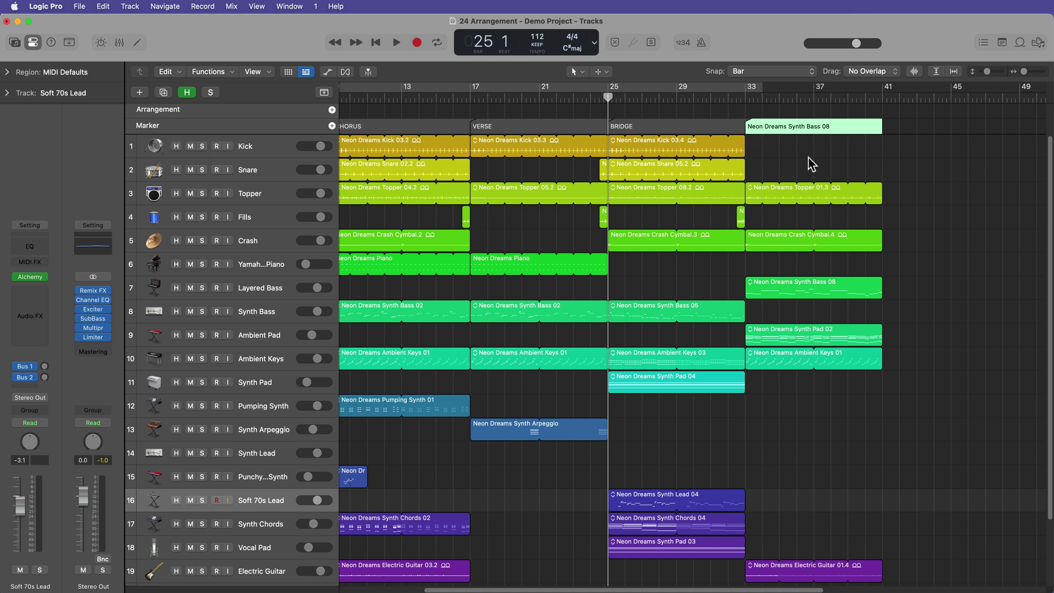
pyautogui.click(918, 196)
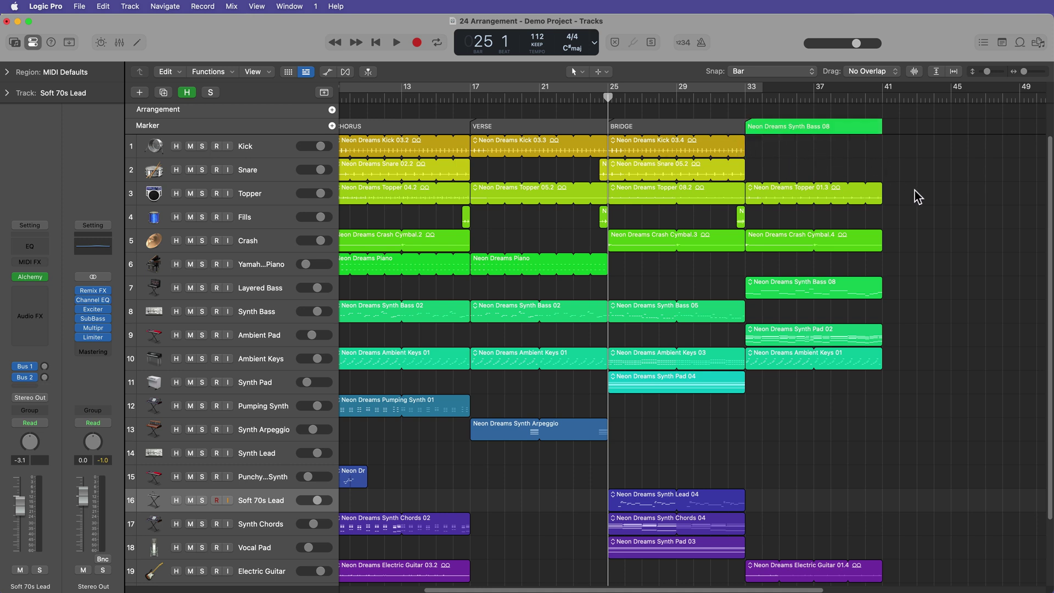
pyautogui.press('super+z')
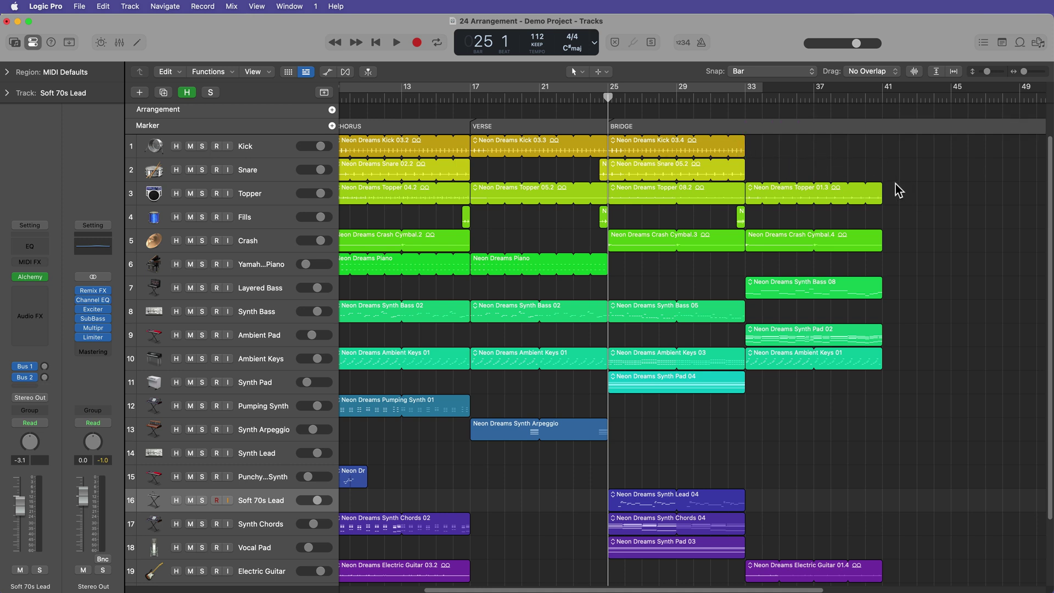
# - Add a new marker at bar 33 and begin renaming it
pyautogui.hotkey('shift', '.')
pyautogui.hotkey('alt', "'")
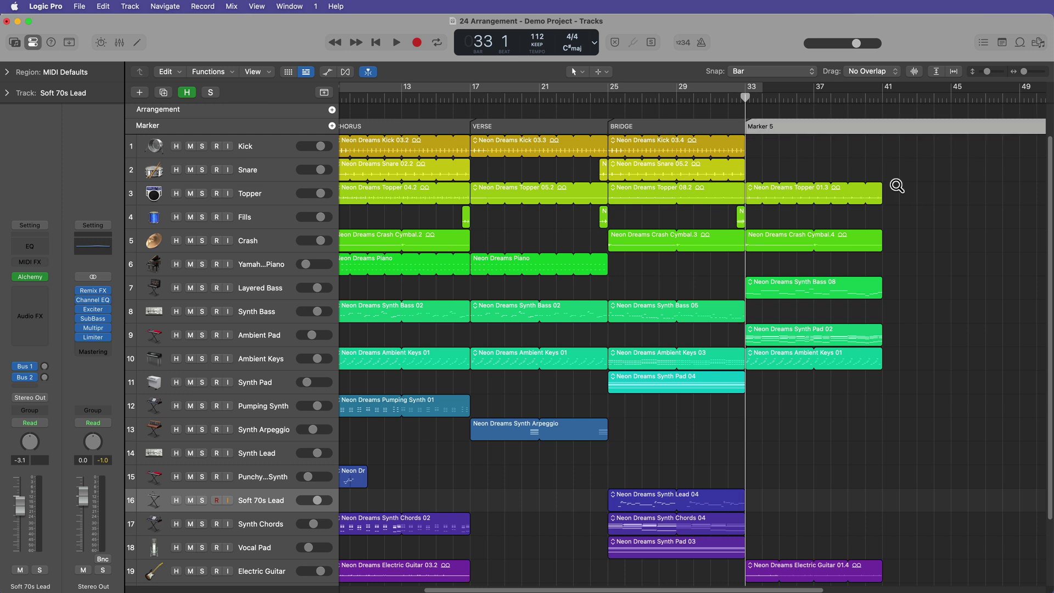
pyautogui.doubleClick(774, 127)
# - Name the bar-33 marker OUTRO
pyautogui.write('OUTRO')
pyautogui.press('Return')
pyautogui.hscroll(10, 825, 155)
pyautogui.scroll(-2, 829, 162)
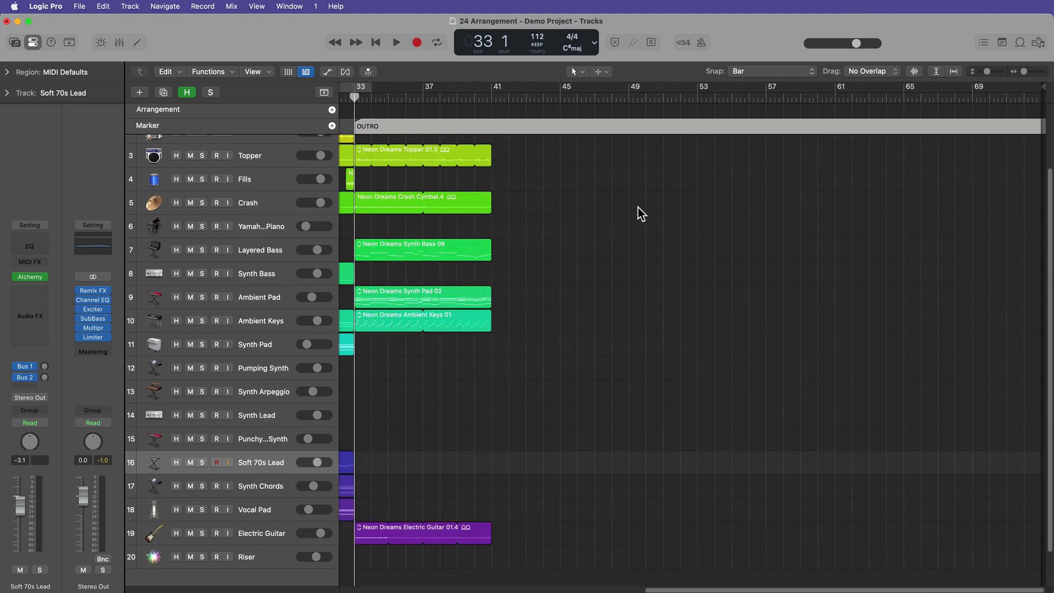
pyautogui.scroll(2, 642, 213)
pyautogui.hscroll(-6, 750, 204)
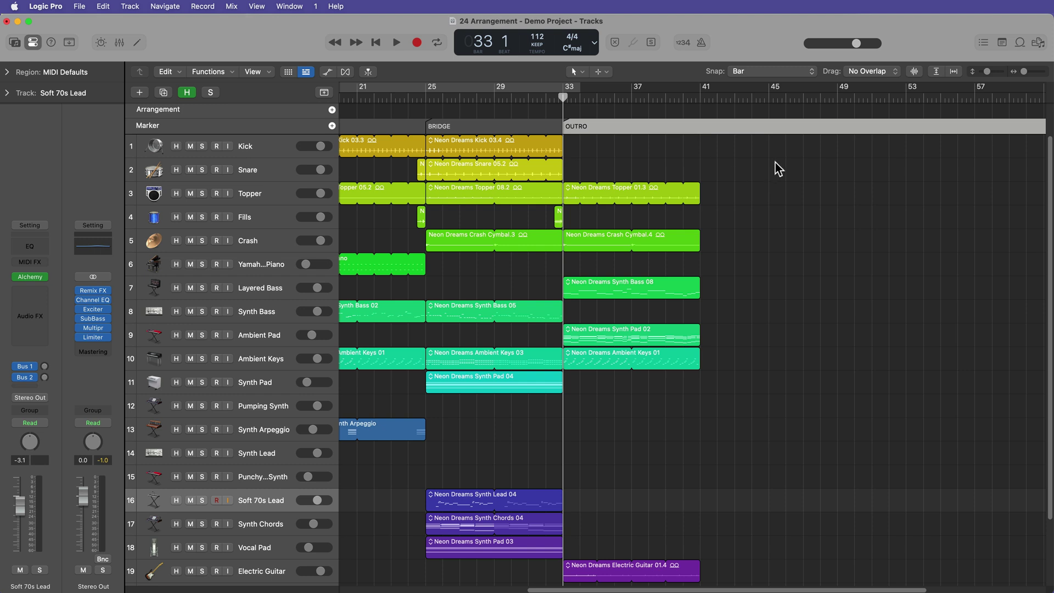
# - With snapping kept to whole bars, make the OUTRO marker end at bar 41
pyautogui.click(764, 71)
pyautogui.click(798, 74)
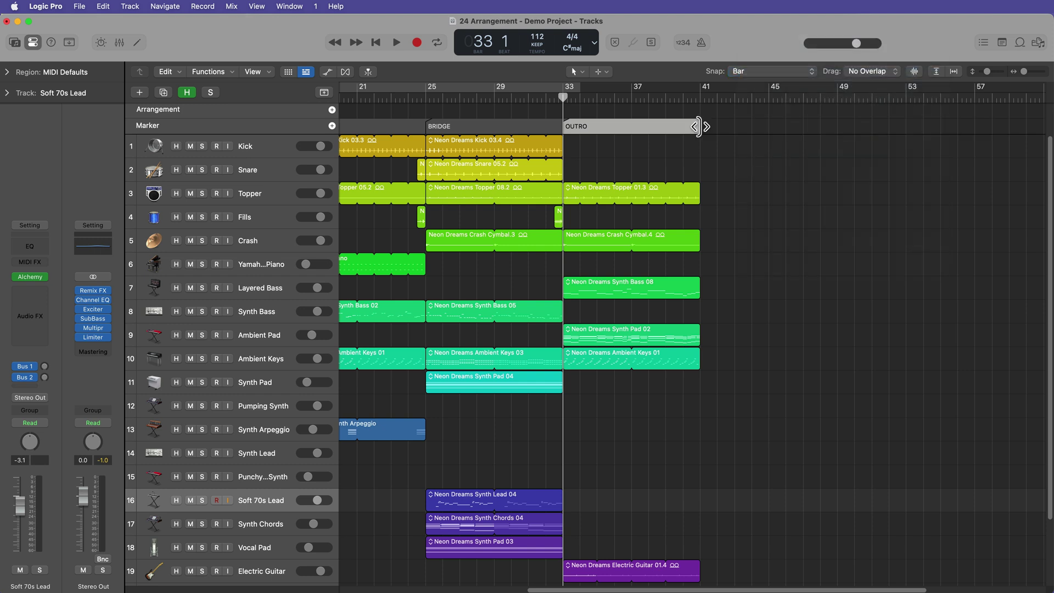
pyautogui.moveTo(697, 126)
pyautogui.mouseDown()
pyautogui.moveTo(715, 202)
pyautogui.moveTo(631, 130)
pyautogui.moveTo(973, 141)
pyautogui.moveTo(699, 170)
pyautogui.moveTo(654, 163)
pyautogui.moveTo(986, 165)
pyautogui.moveTo(725, 186)
pyautogui.moveTo(701, 179)
pyautogui.moveTo(957, 171)
pyautogui.mouseUp()
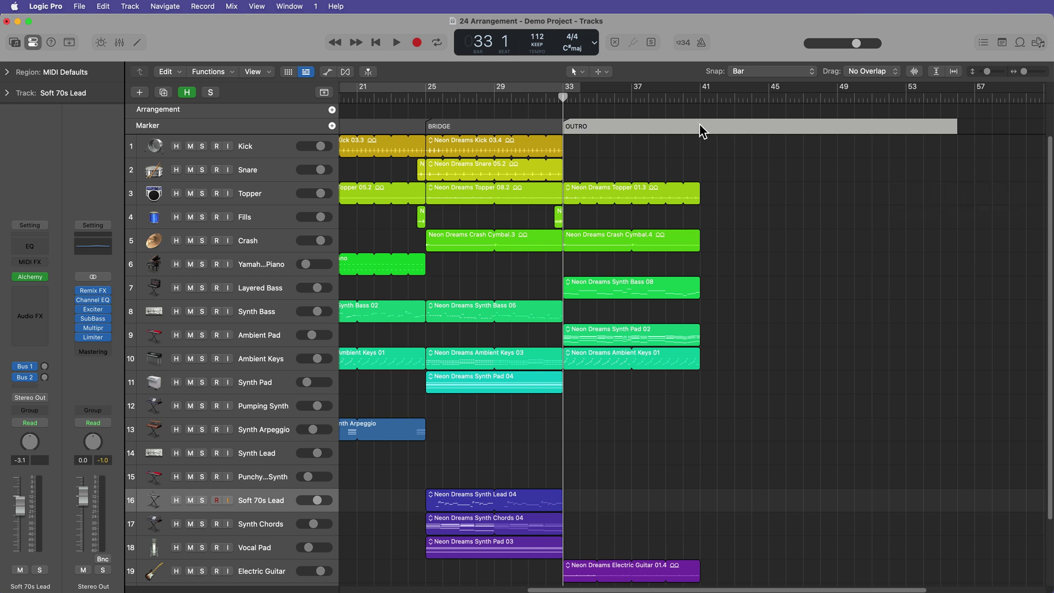
pyautogui.press('super+z')
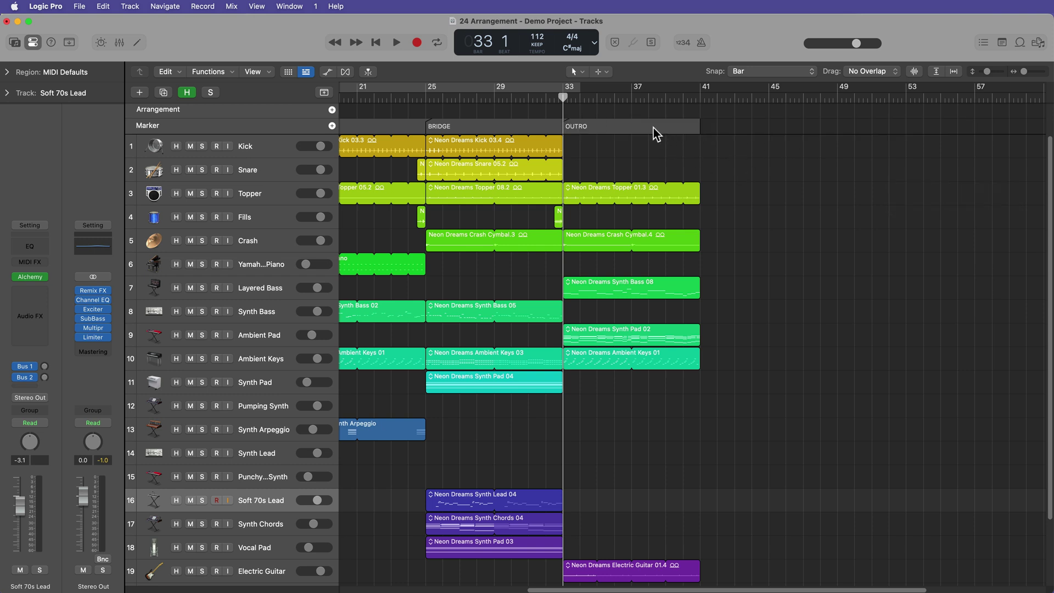
# - Check that the INTRO, CHORUS, VERSE and BRIDGE markers each span eight bars
pyautogui.hscroll(-10, 779, 198)
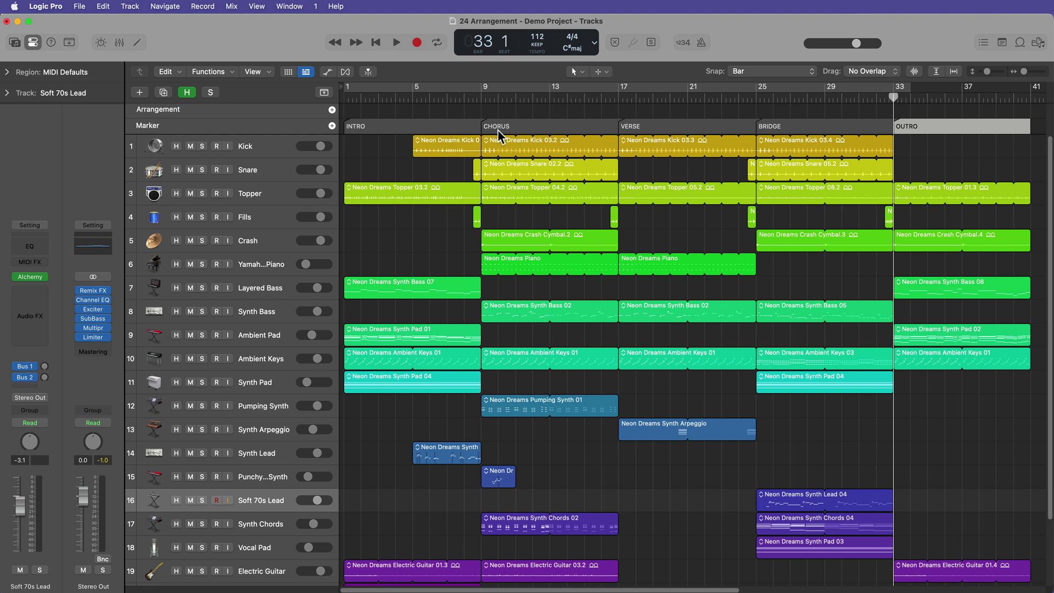
pyautogui.click(604, 130)
pyautogui.click(657, 127)
pyautogui.moveTo(617, 149)
pyautogui.mouseDown()
pyautogui.moveTo(602, 148)
pyautogui.moveTo(614, 150)
pyautogui.mouseUp()
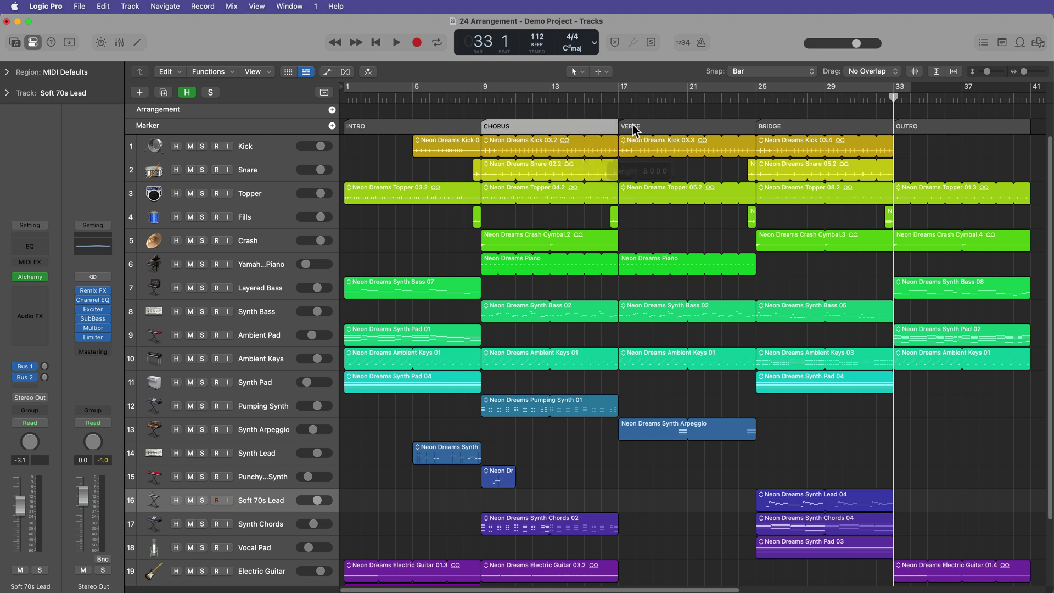
pyautogui.click(444, 128)
pyautogui.moveTo(478, 131)
pyautogui.mouseDown()
pyautogui.moveTo(464, 131)
pyautogui.moveTo(478, 131)
pyautogui.mouseUp()
pyautogui.moveTo(748, 130)
pyautogui.mouseDown()
pyautogui.moveTo(722, 134)
pyautogui.moveTo(753, 132)
pyautogui.mouseUp()
pyautogui.click(813, 135)
pyautogui.moveTo(891, 134)
pyautogui.mouseDown()
pyautogui.moveTo(856, 134)
pyautogui.moveTo(892, 134)
pyautogui.mouseUp()
pyautogui.click(934, 159)
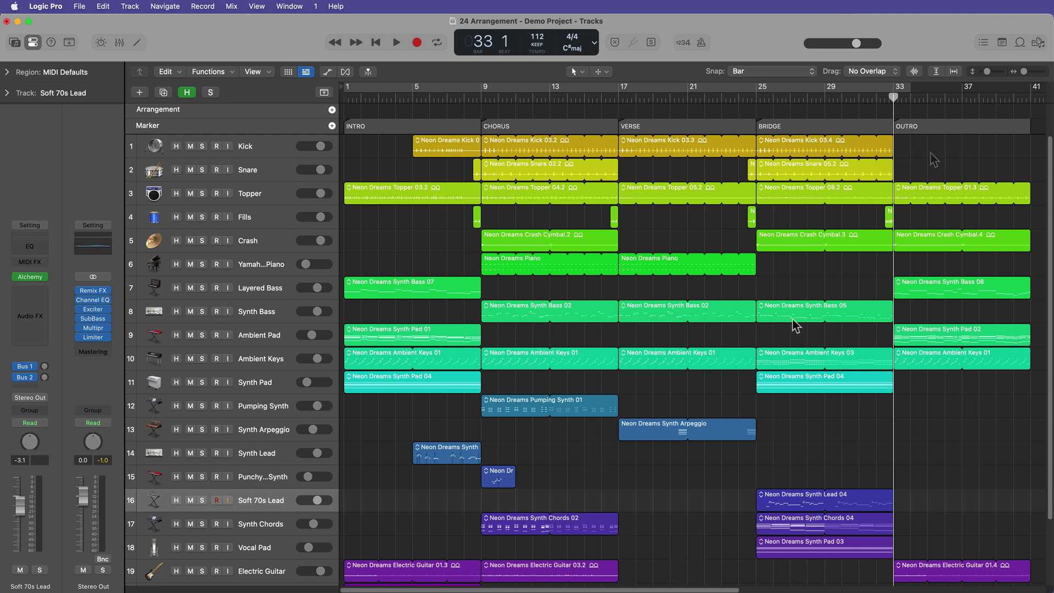
# - Colour the INTRO marker orange and the CHORUS marker green from the colour palette
pyautogui.hotkey('alt', 'c')
pyautogui.moveTo(766, 330); pyautogui.dragTo(776, 204)
pyautogui.click(429, 124)
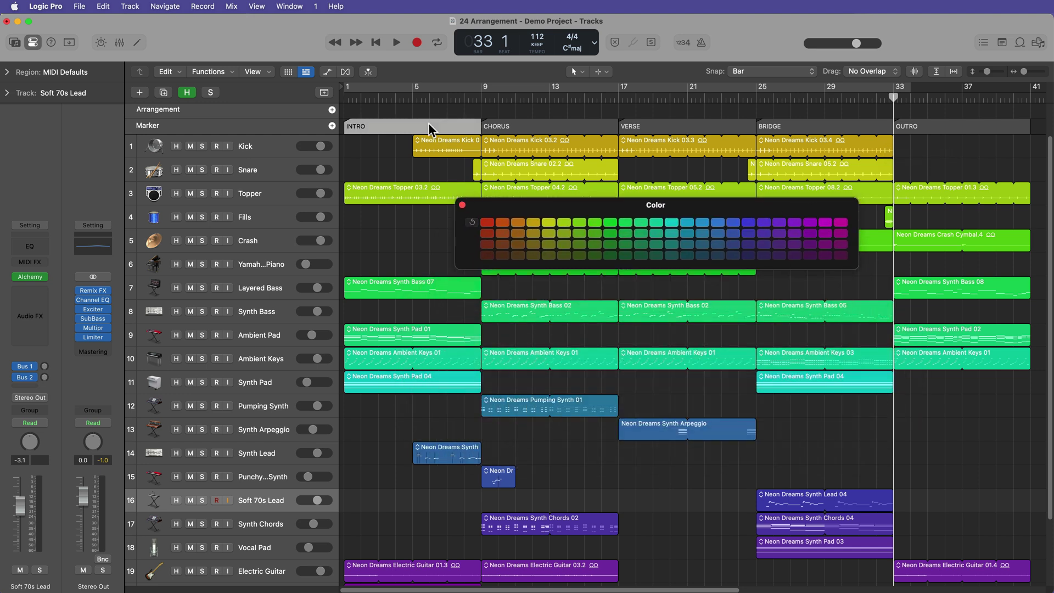
pyautogui.click(519, 222)
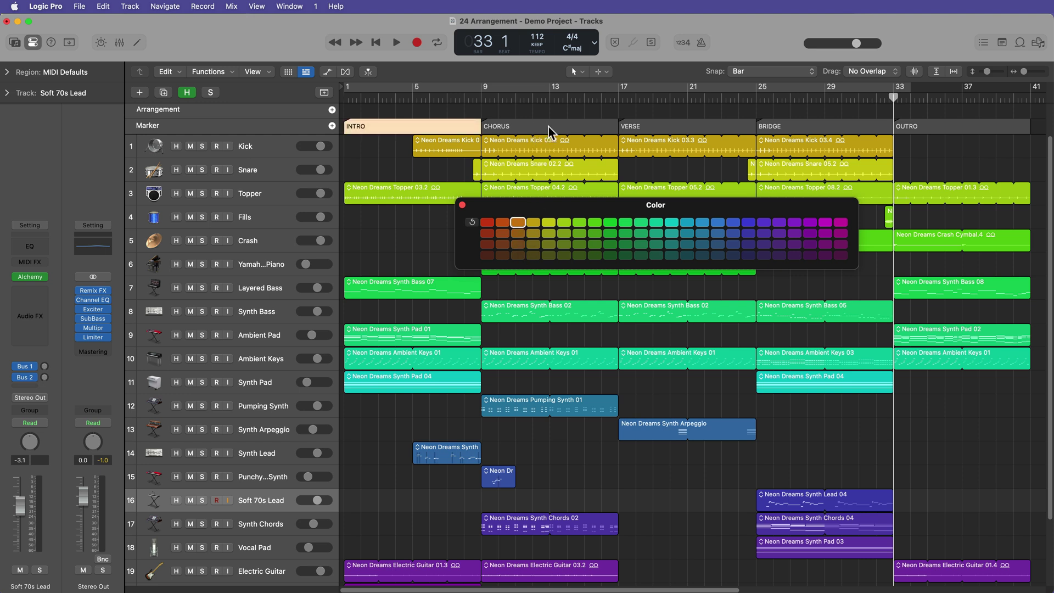
pyautogui.click(549, 127)
pyautogui.click(595, 223)
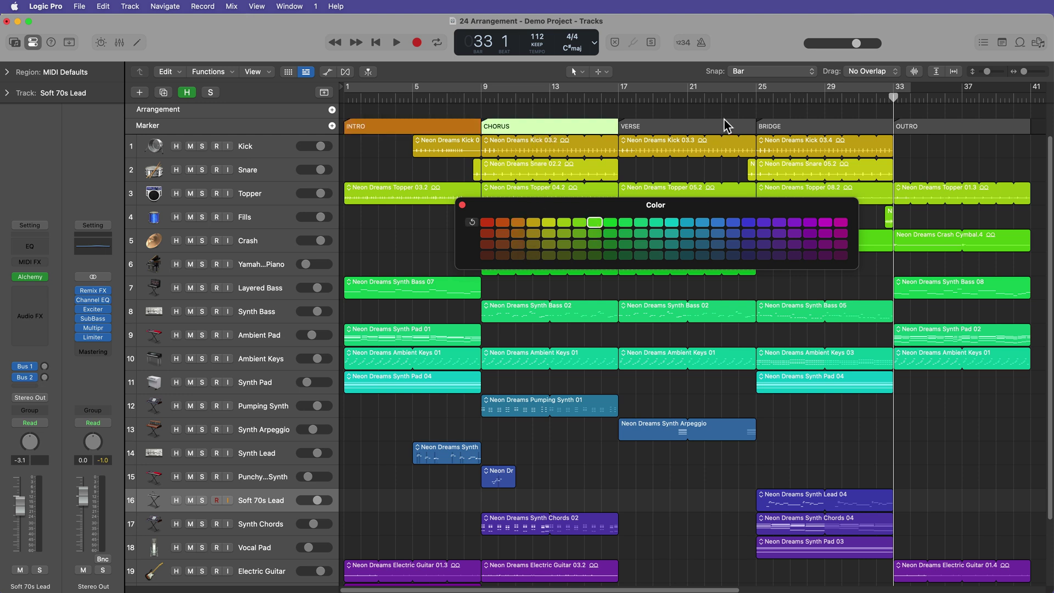
# - Colour VERSE cyan-blue, BRIDGE purple and OUTRO magenta, then close the palette
pyautogui.click(725, 124)
pyautogui.click(687, 222)
pyautogui.click(805, 129)
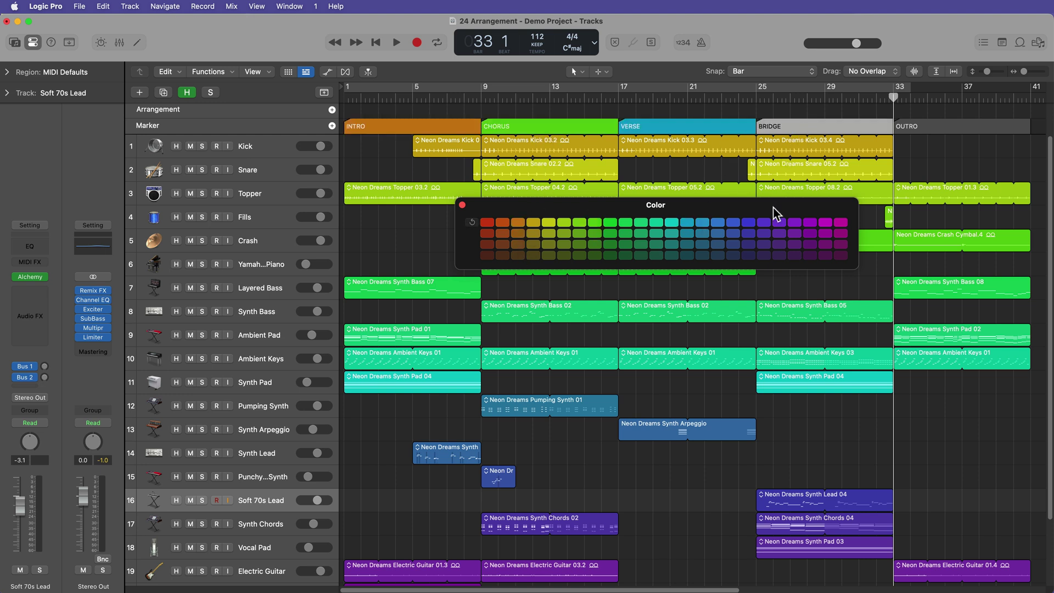
pyautogui.click(764, 222)
pyautogui.click(932, 127)
pyautogui.click(841, 225)
pyautogui.click(953, 438)
pyautogui.hotkey('alt', 'c')
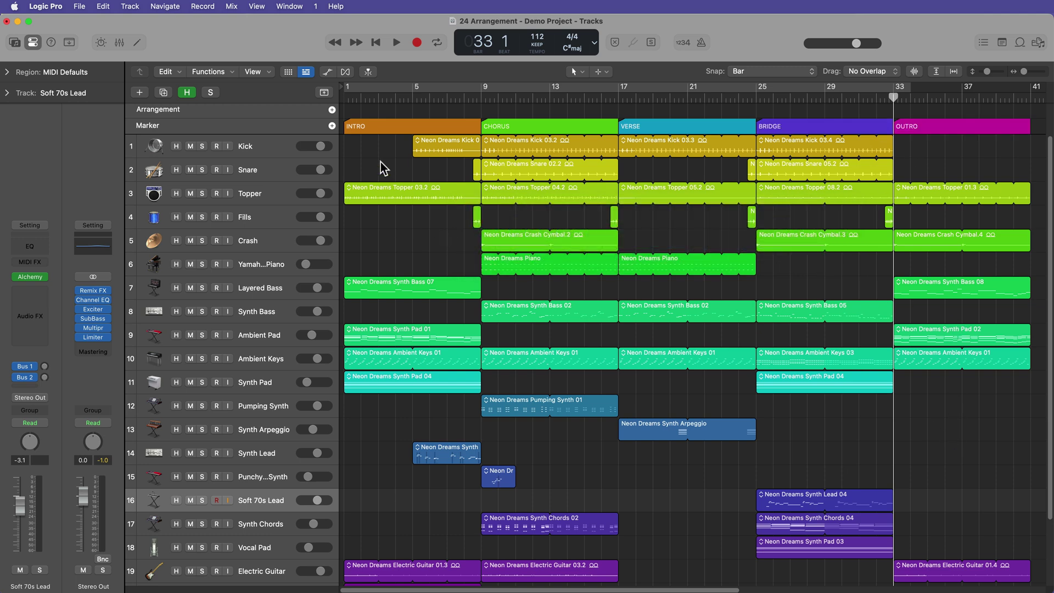
pyautogui.press('g')
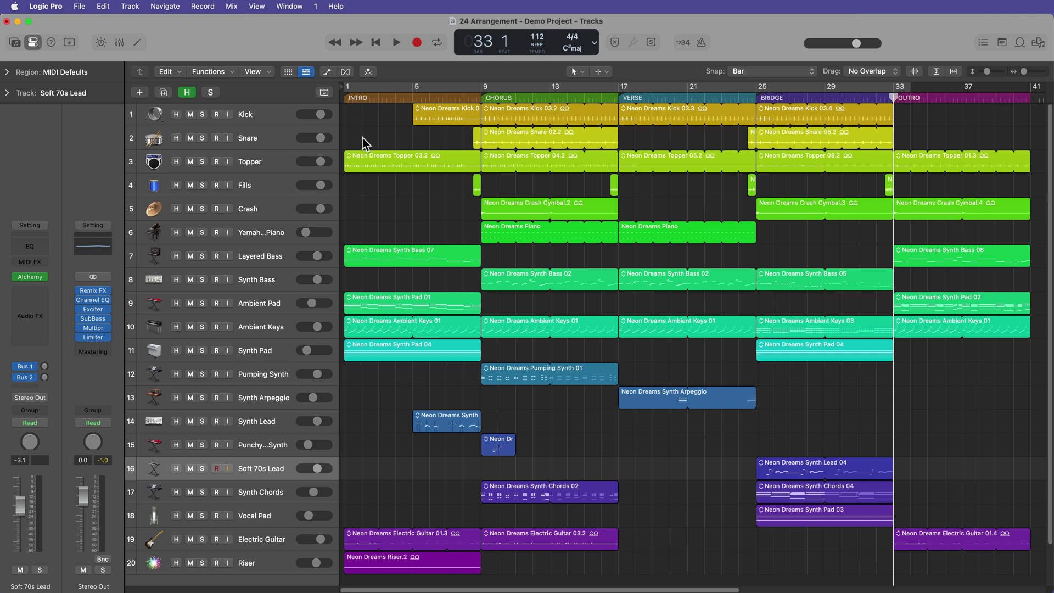
pyautogui.press('g')
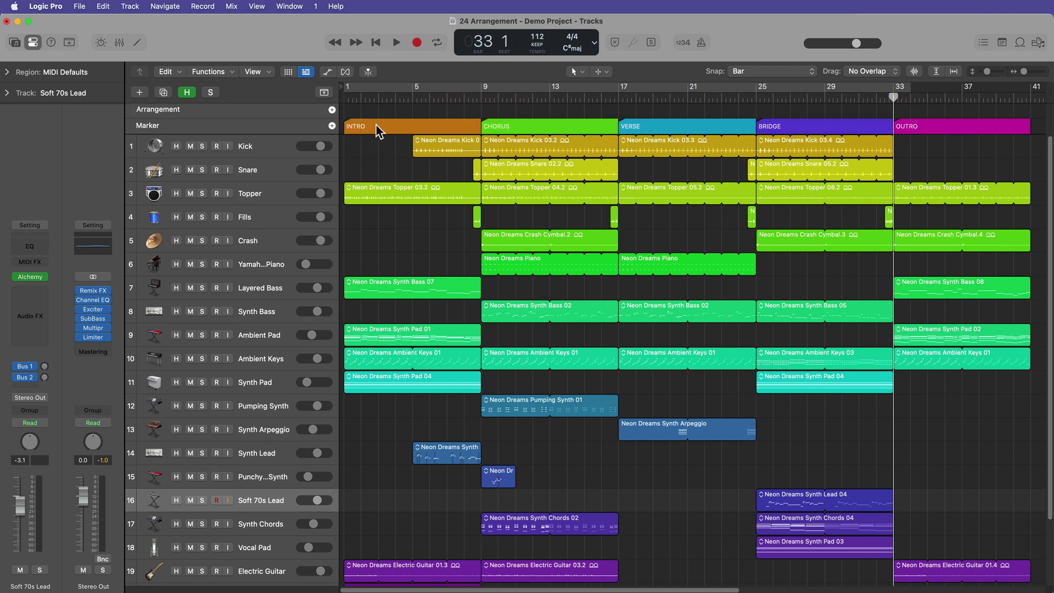
pyautogui.press('g')
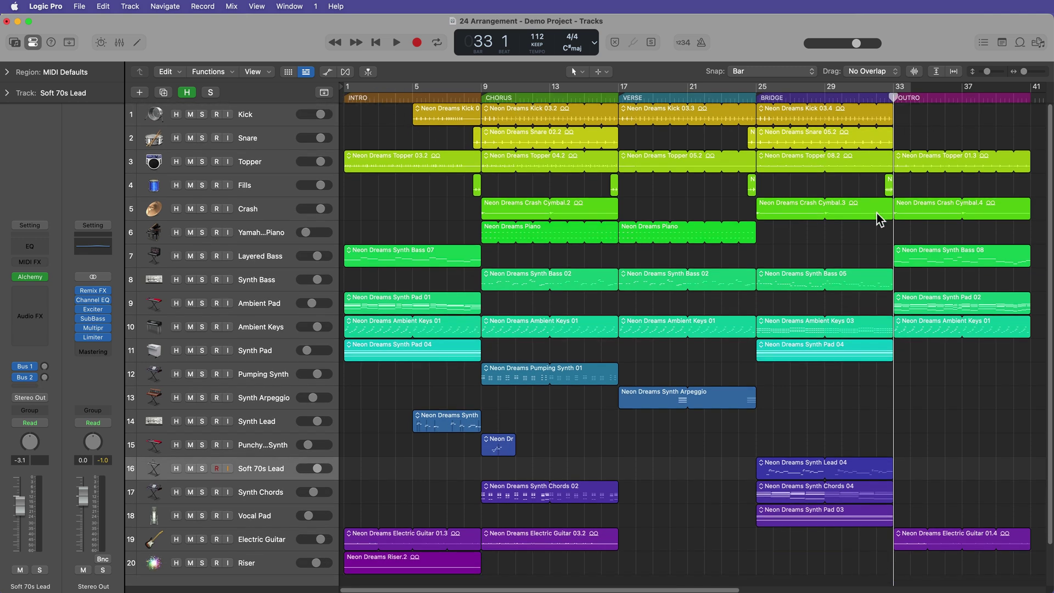
pyautogui.press('g')
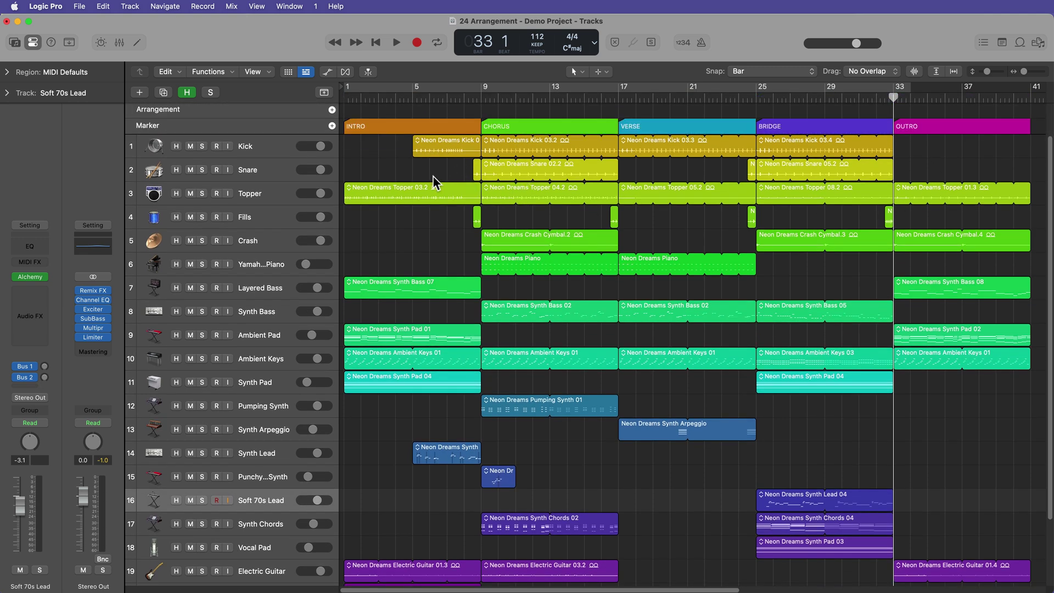
pyautogui.press('super+Left')
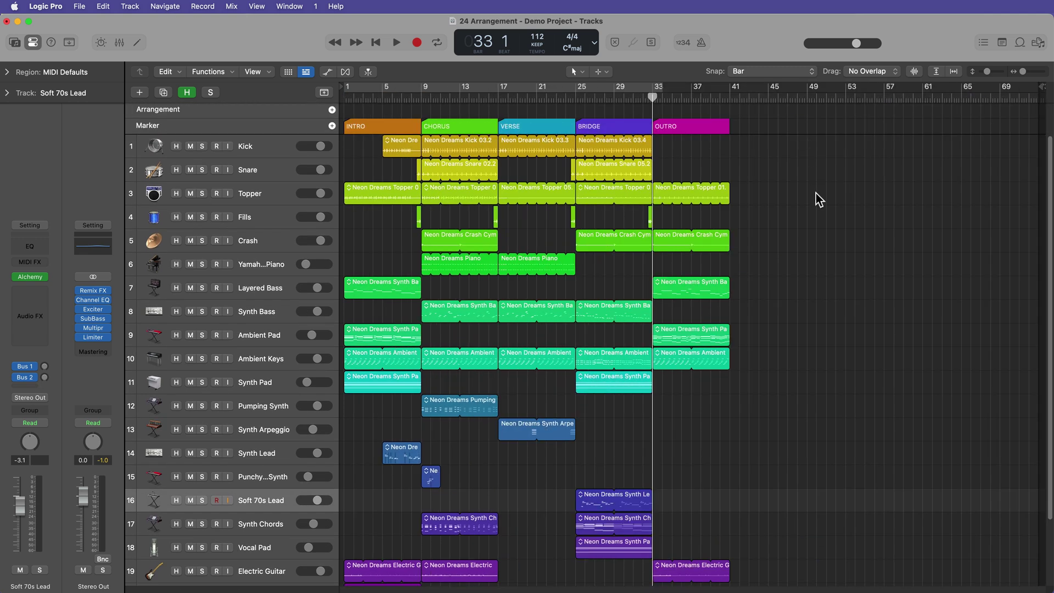
pyautogui.press('super+Up')
pyautogui.moveTo(827, 162); pyautogui.dragTo(748, 552)
pyautogui.press('super+z')
pyautogui.click(835, 185)
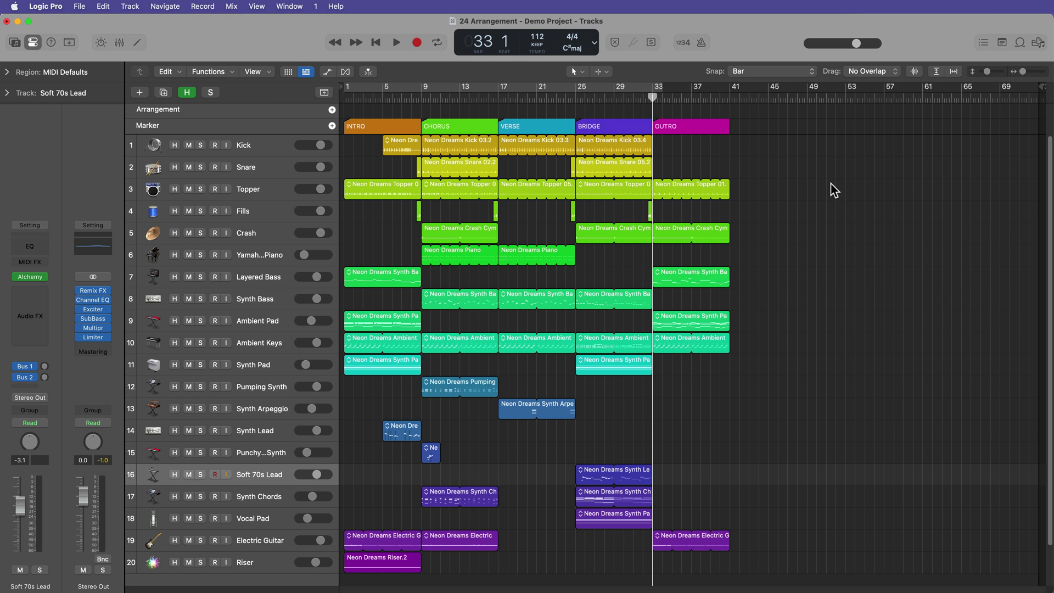
pyautogui.press('Return')
pyautogui.press('super+Right')
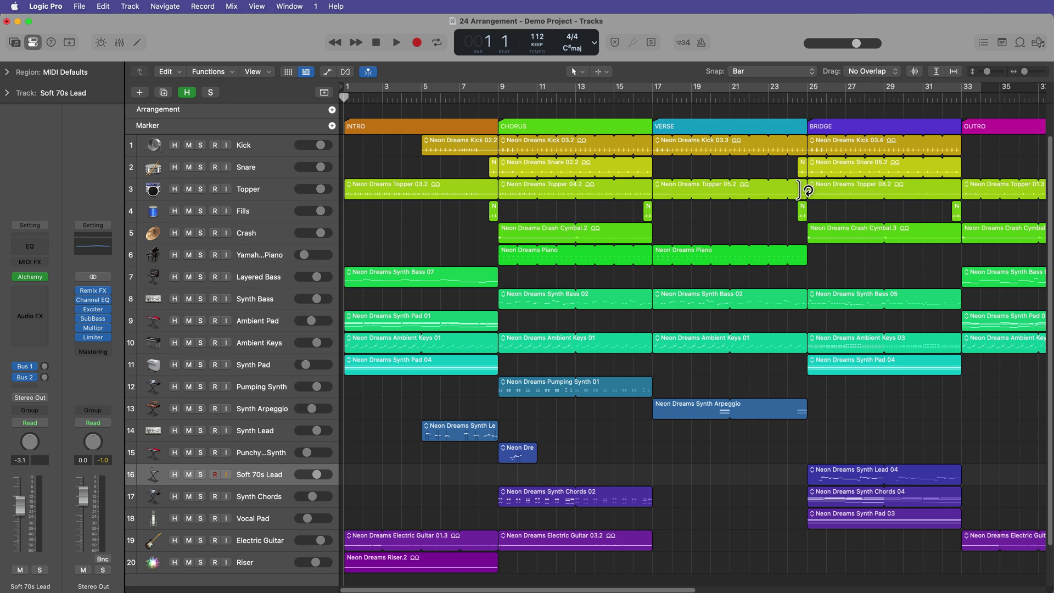
pyautogui.press('super+Left')
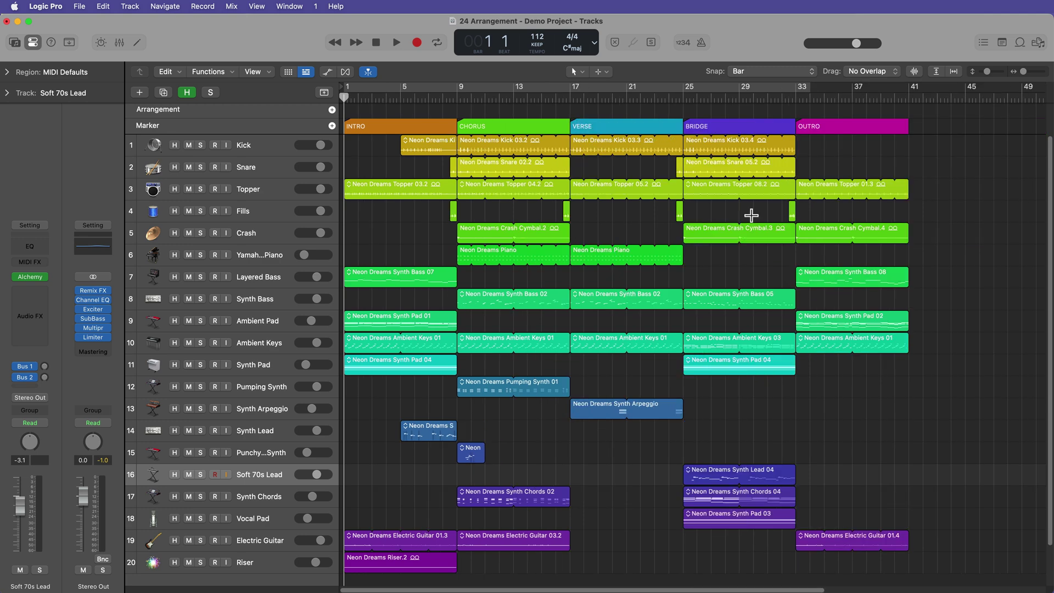
pyautogui.press('super+Left')
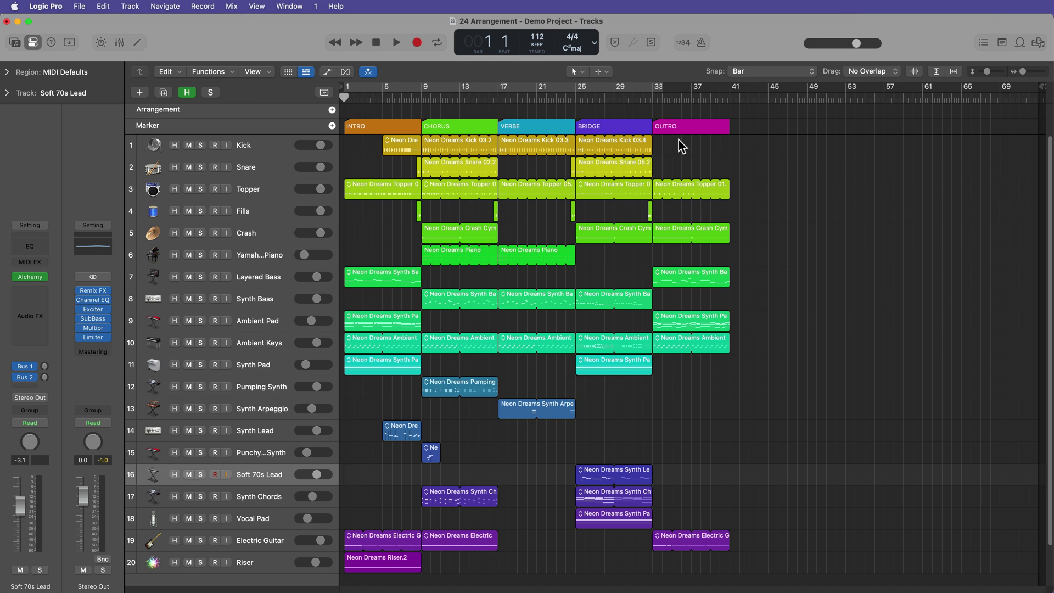
pyautogui.click(478, 129)
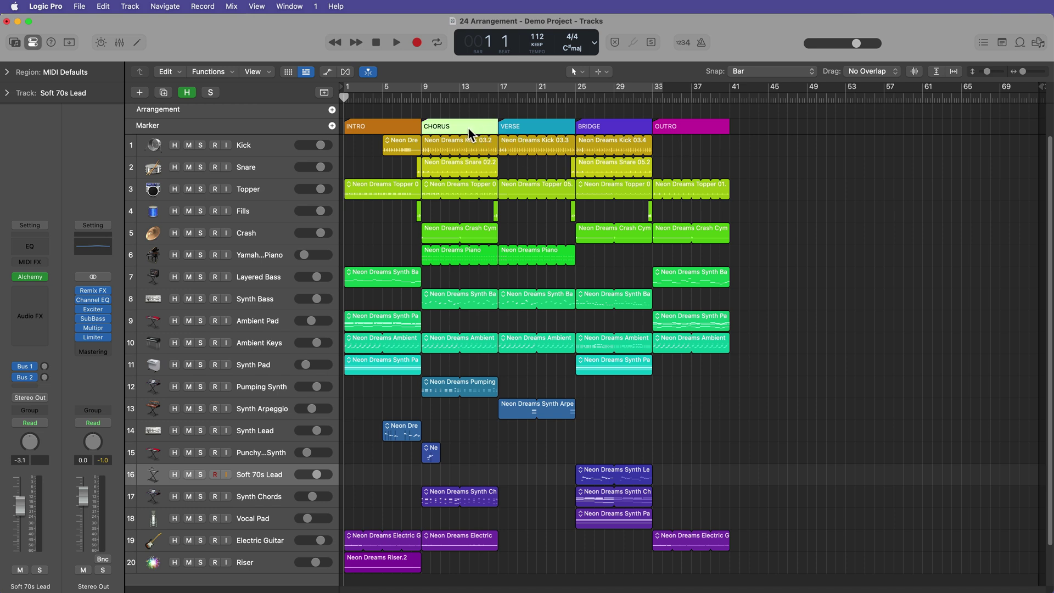
pyautogui.click(517, 130)
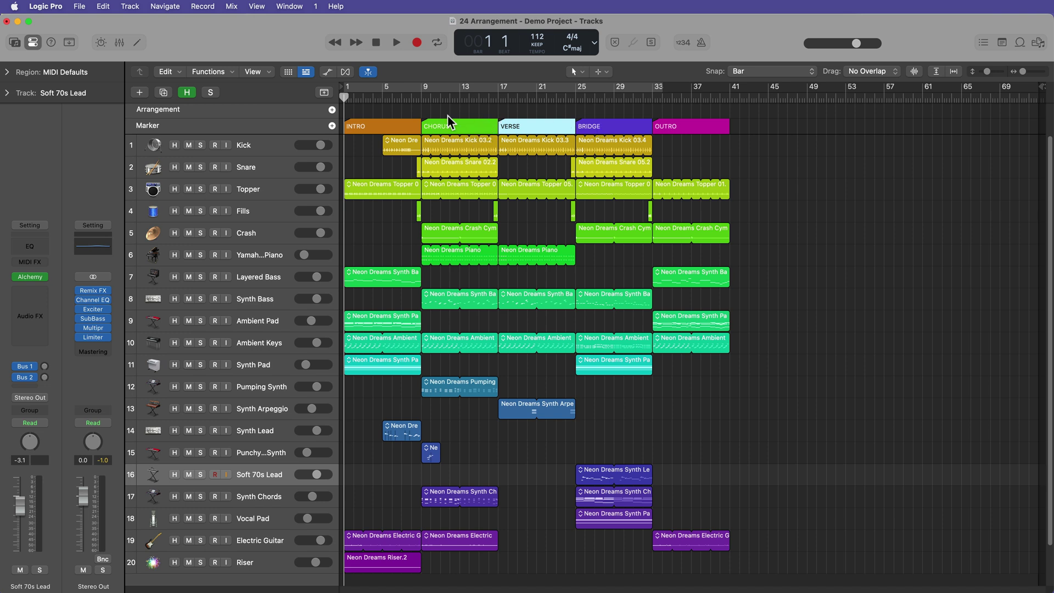
# - Set a cycle range over bars 9–25, insert silence across it, then undo that
pyautogui.moveTo(426, 87); pyautogui.dragTo(575, 106)
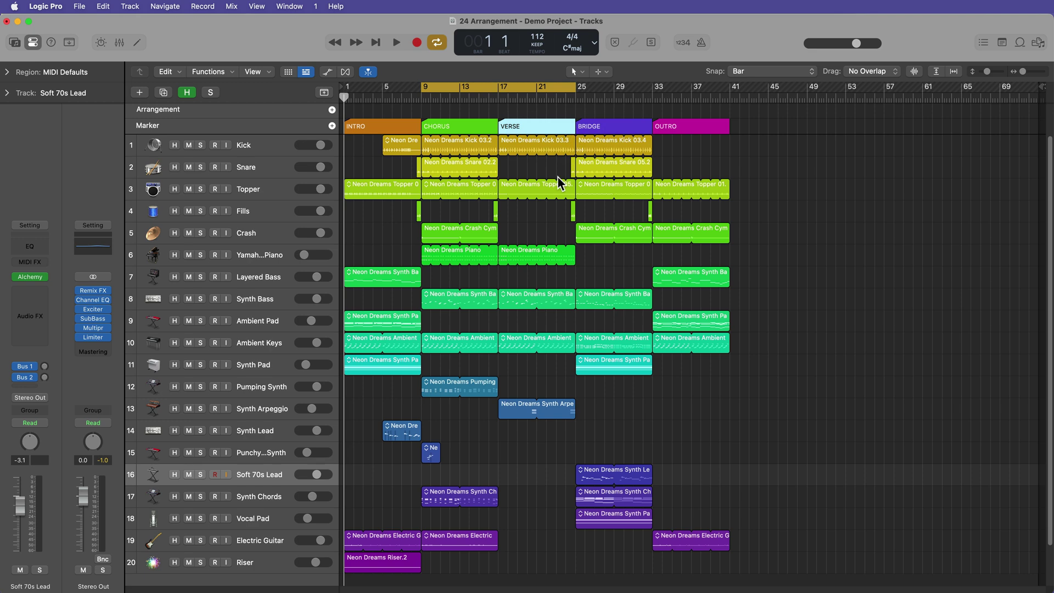
pyautogui.press('super+Right')
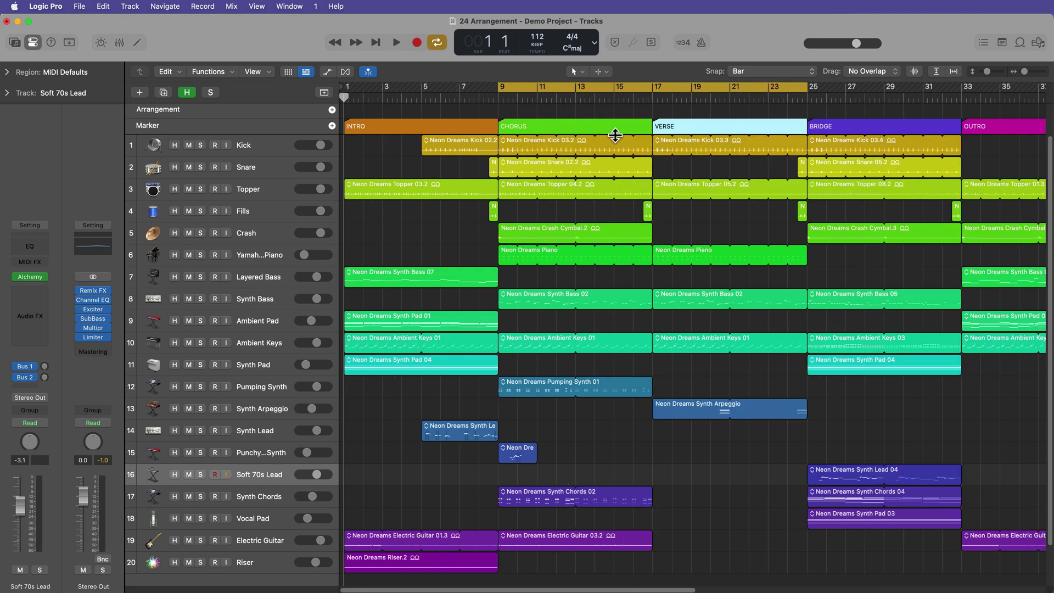
pyautogui.click(177, 74)
pyautogui.moveTo(209, 432)
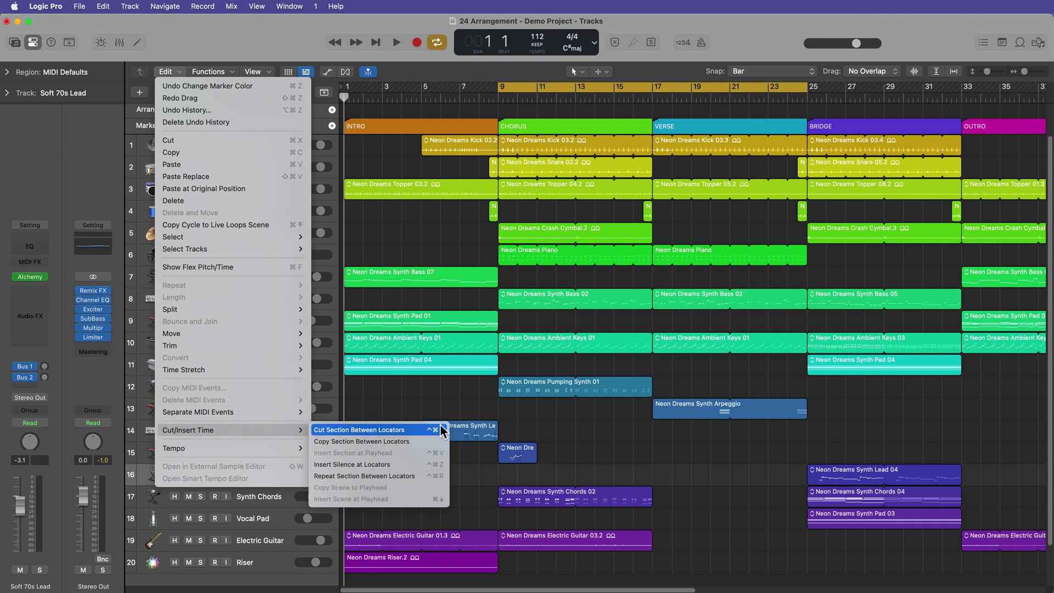
pyautogui.click(358, 465)
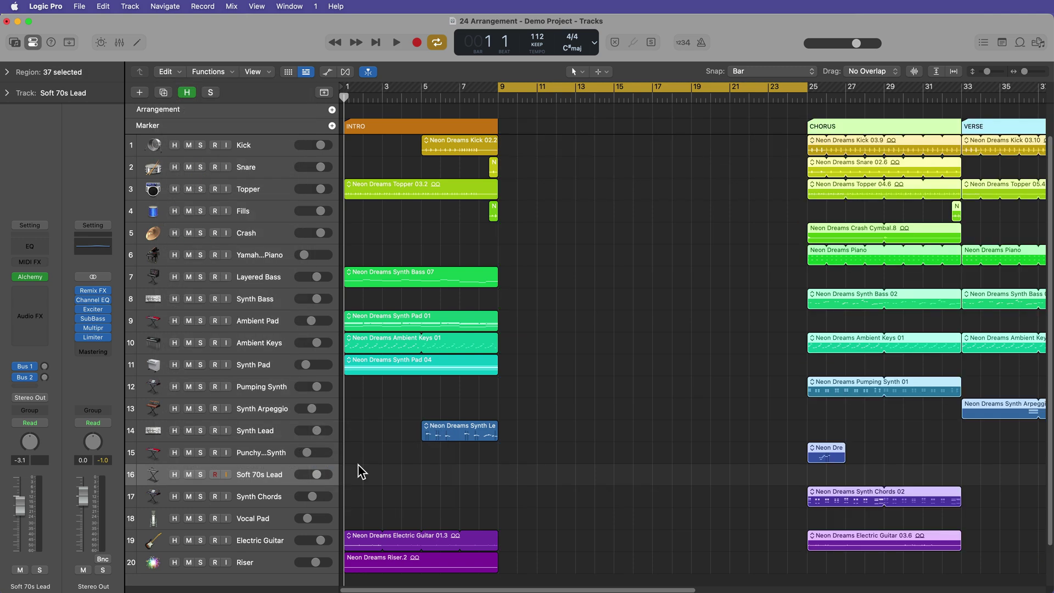
pyautogui.press('super+z')
pyautogui.click(165, 72)
pyautogui.moveTo(341, 430)
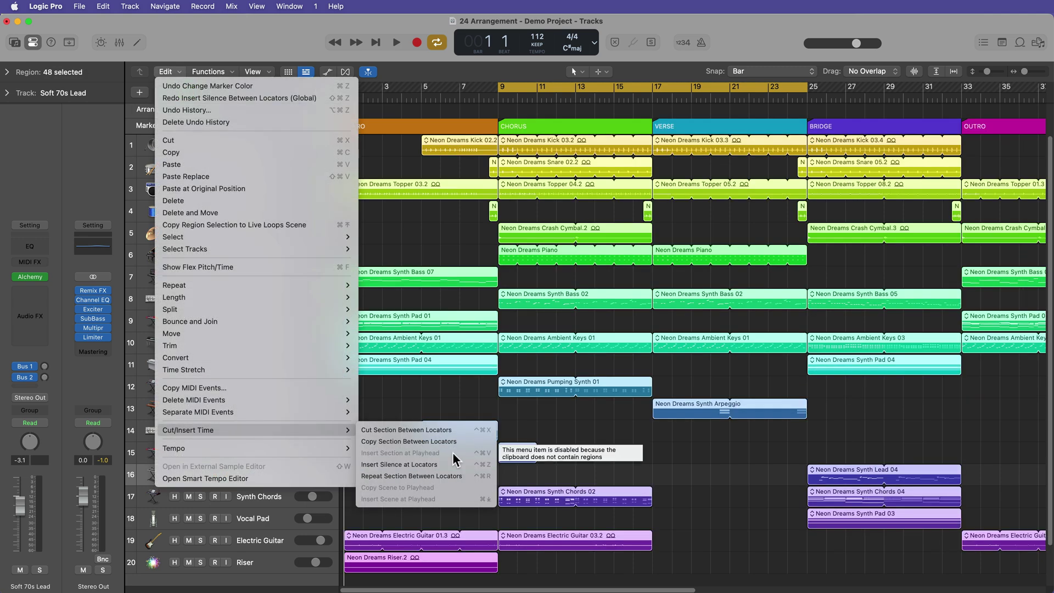
# - Copy bars 9–25 and insert the copied CHORUS and VERSE at bar 25
pyautogui.click(447, 441)
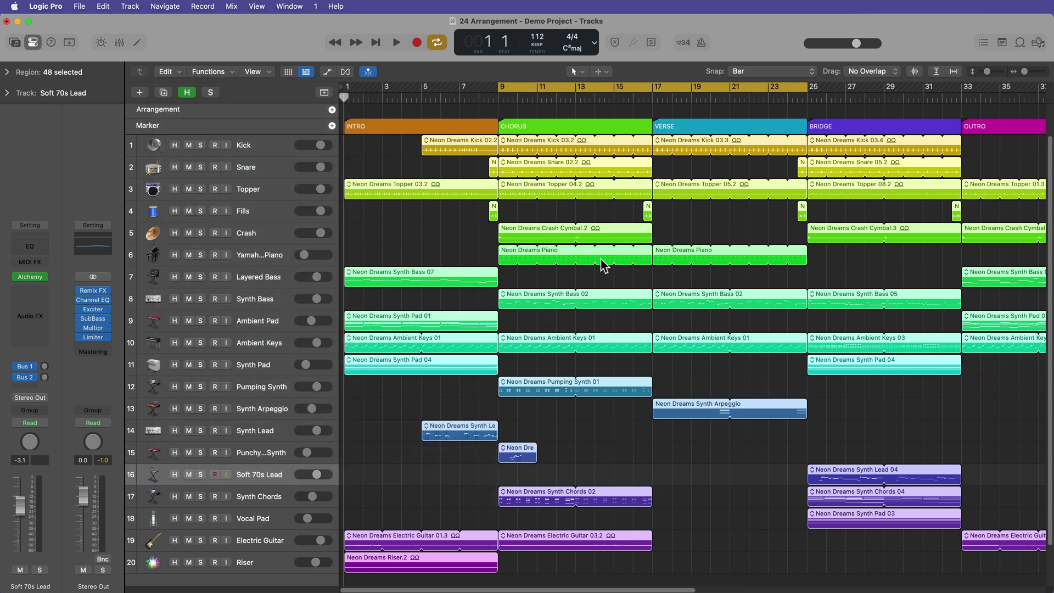
pyautogui.click(680, 230)
pyautogui.press('c')
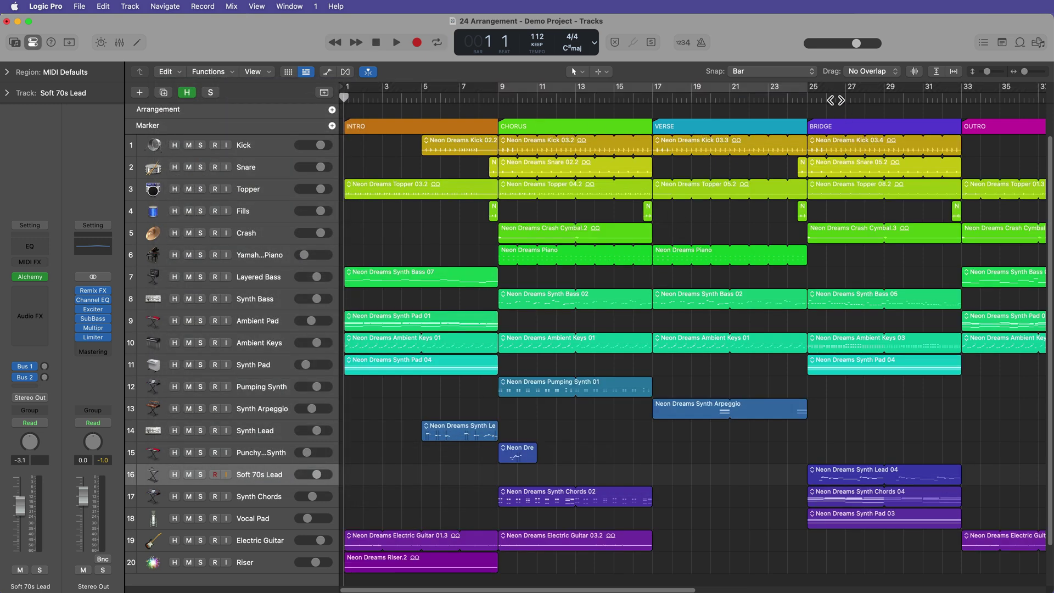
pyautogui.click(802, 101)
pyautogui.hscroll(5, 746, 260)
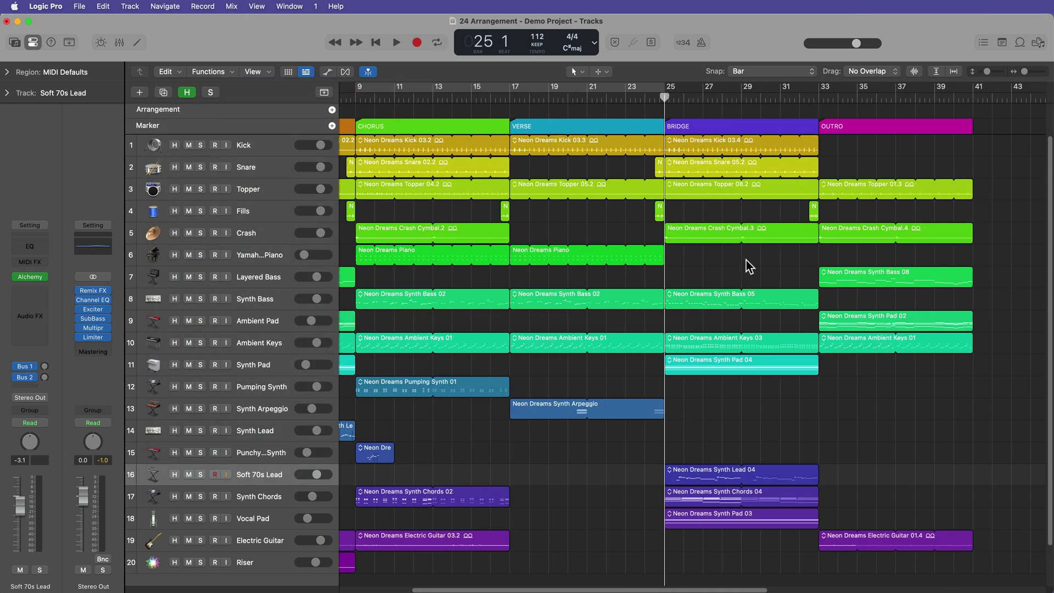
pyautogui.press('super+Left')
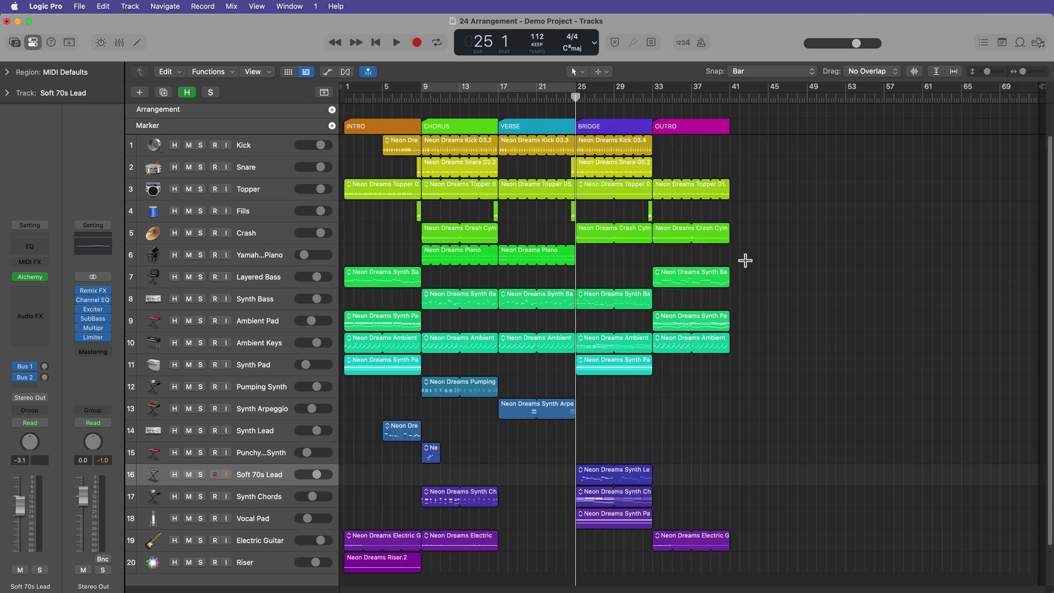
pyautogui.click(179, 74)
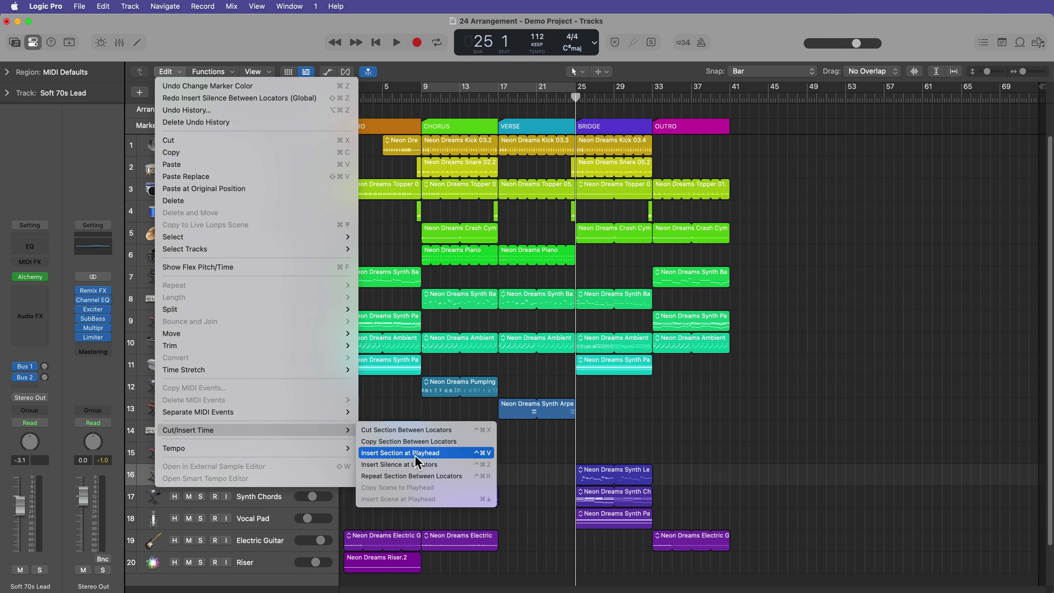
pyautogui.click(415, 457)
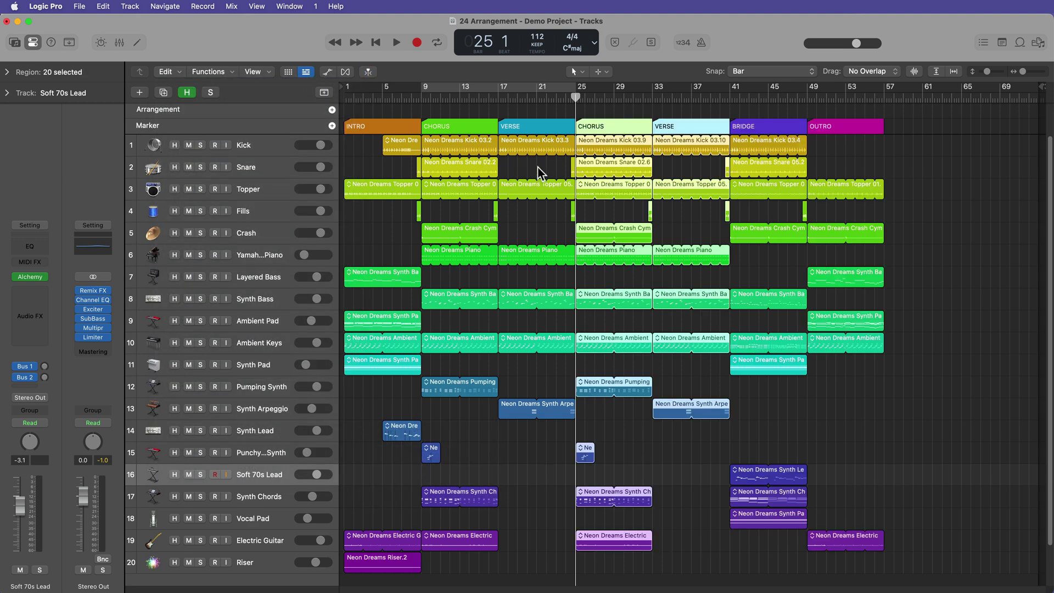
pyautogui.click(687, 216)
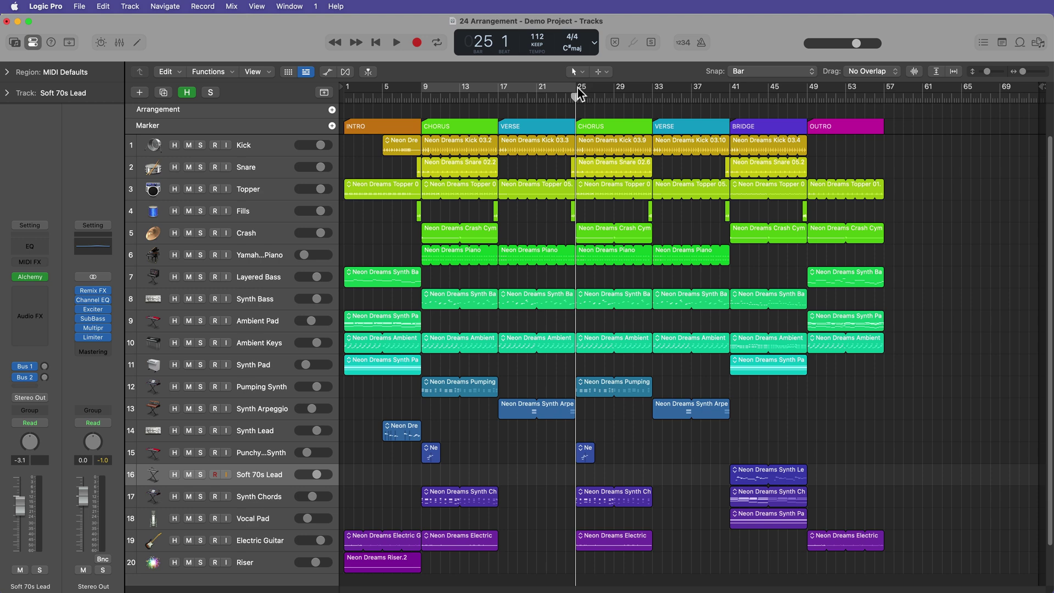
# - Copy the CHORUS section at bars 25–33 and insert it at bar 41
pyautogui.moveTo(577, 92); pyautogui.dragTo(657, 104)
pyautogui.click(167, 72)
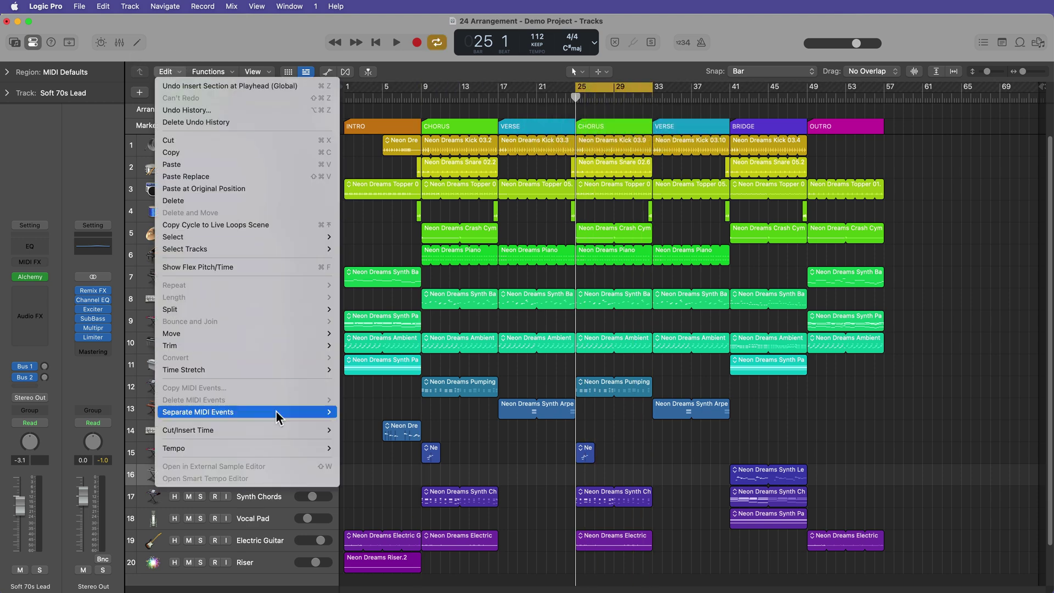
pyautogui.moveTo(283, 429)
pyautogui.click(407, 445)
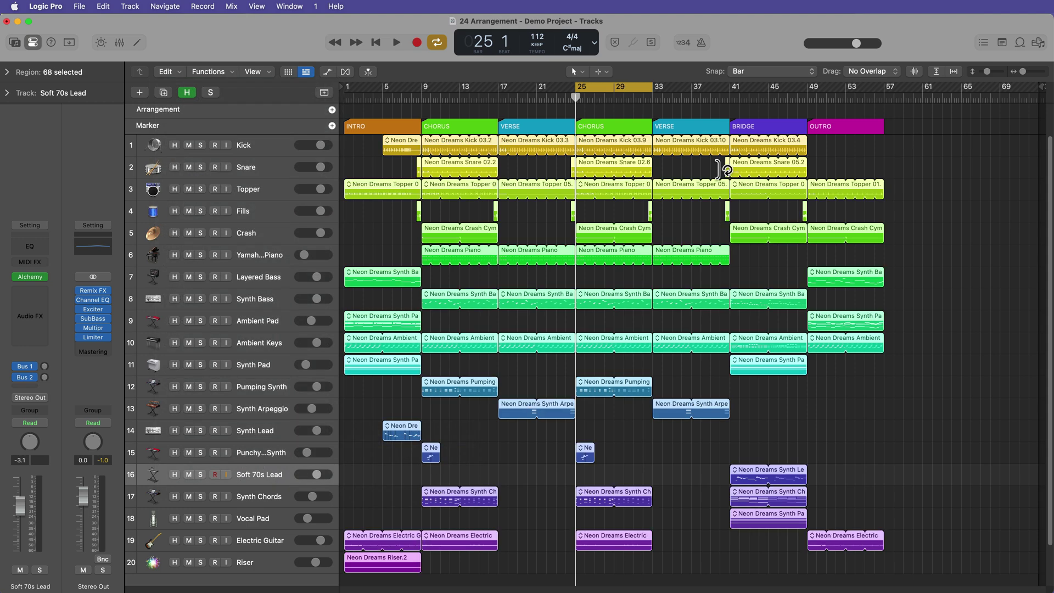
pyautogui.click(736, 98)
pyautogui.click(698, 223)
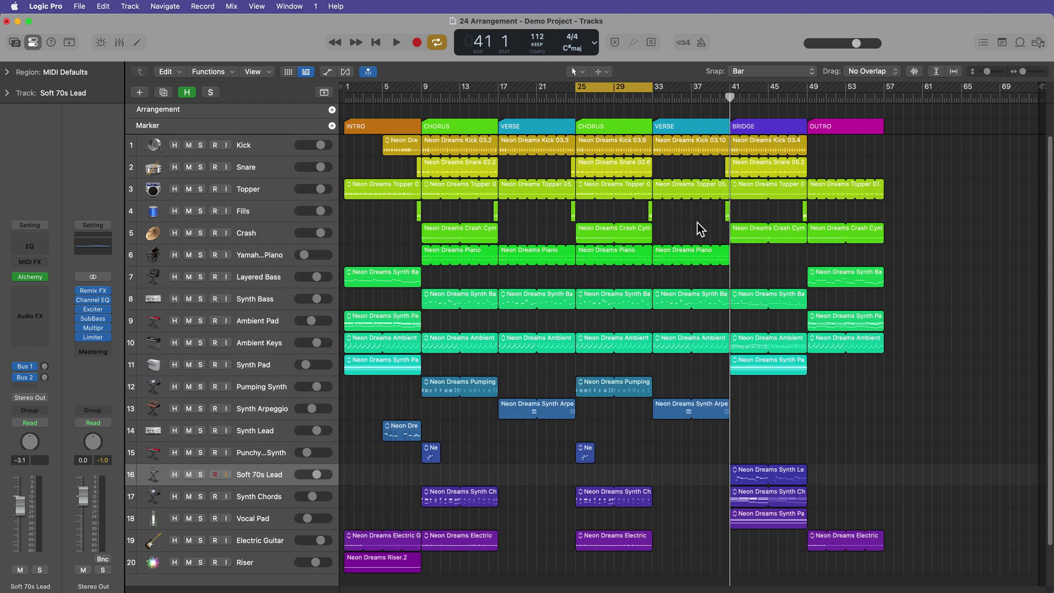
pyautogui.press('c')
pyautogui.click(183, 71)
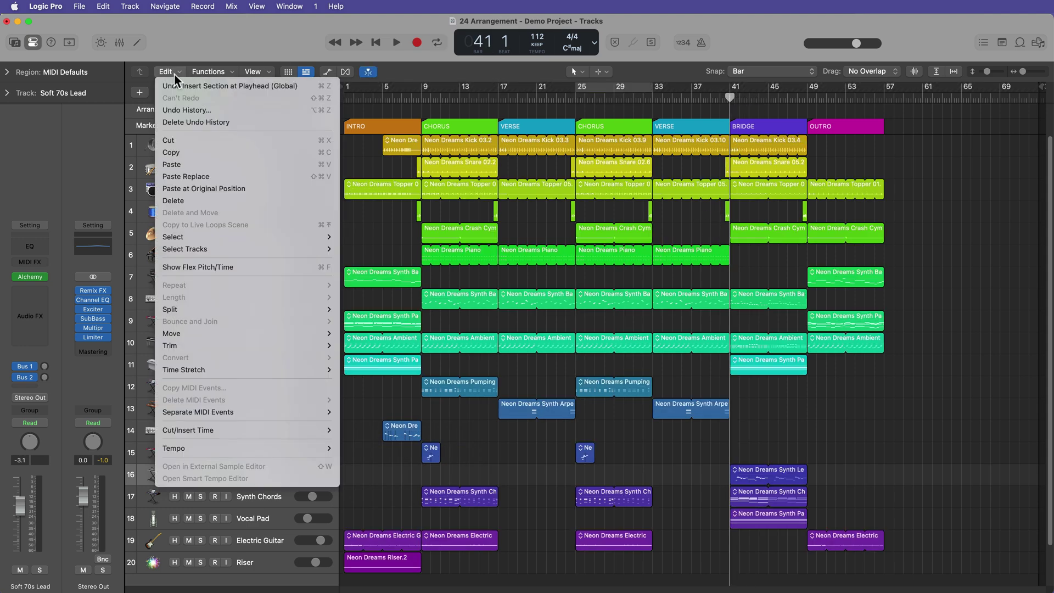
pyautogui.moveTo(259, 430)
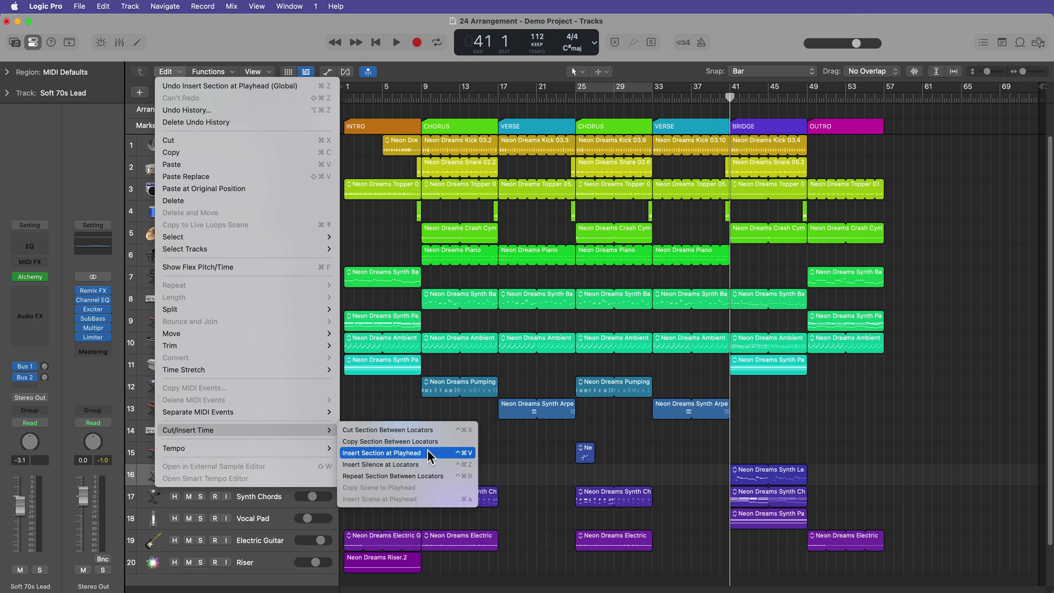
pyautogui.click(426, 452)
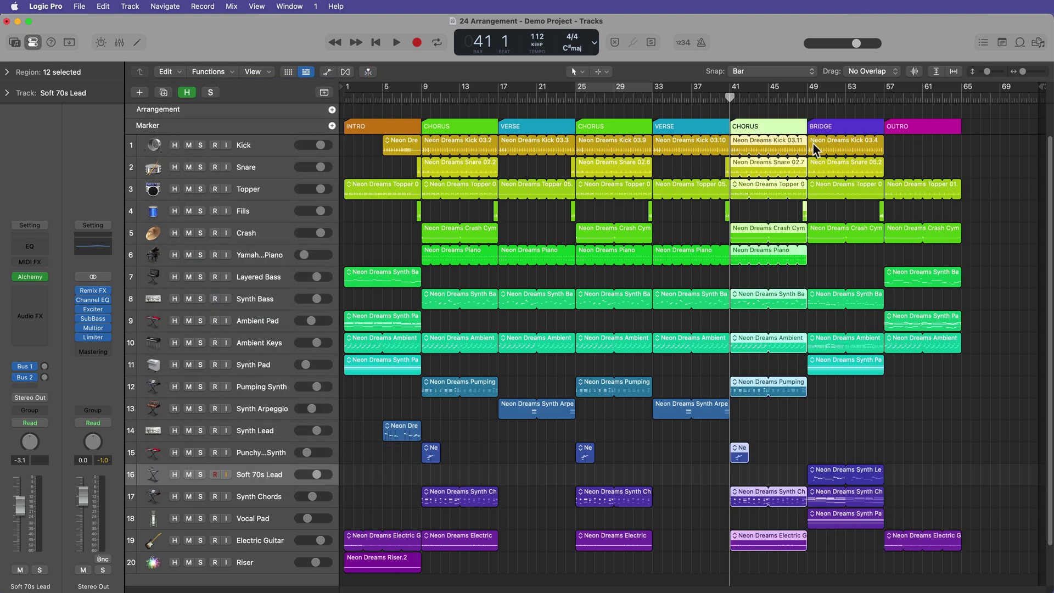
# - Paste another CHORUS section at bar 57, then return the playhead to the song start
pyautogui.click(885, 96)
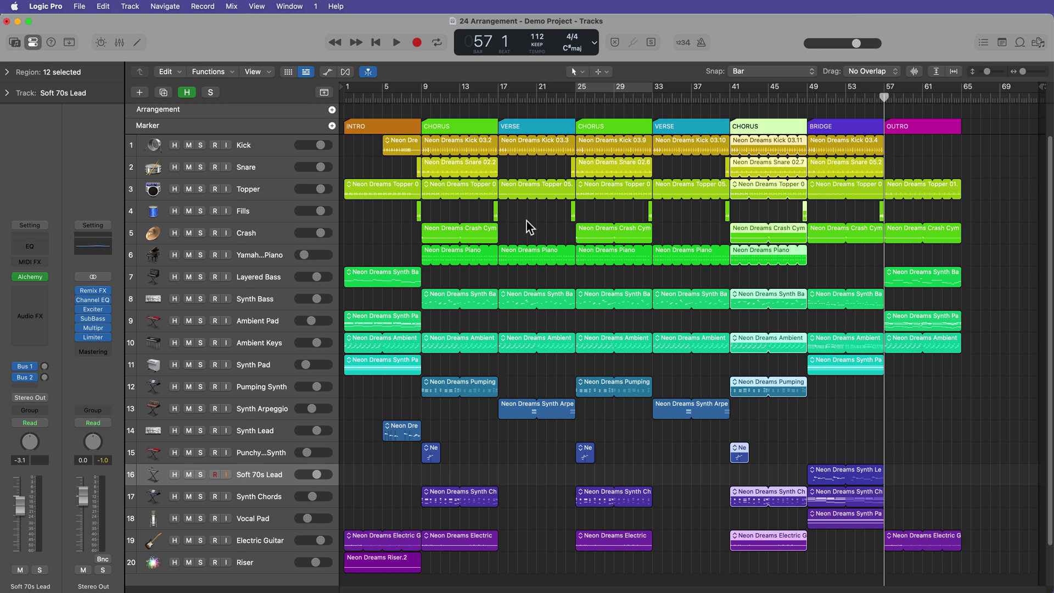
pyautogui.click(980, 177)
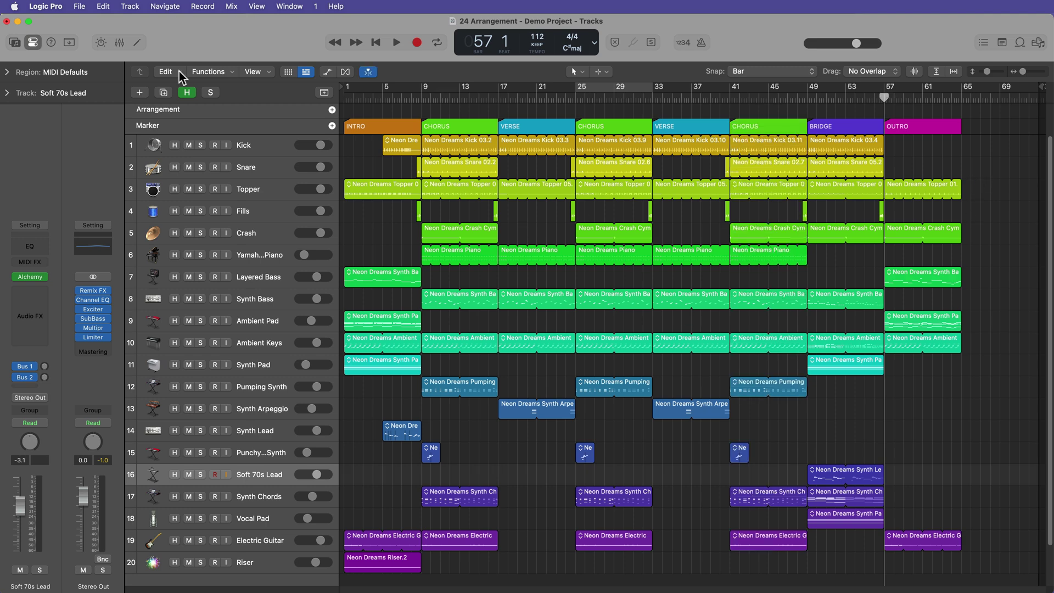
pyautogui.press('super+v')
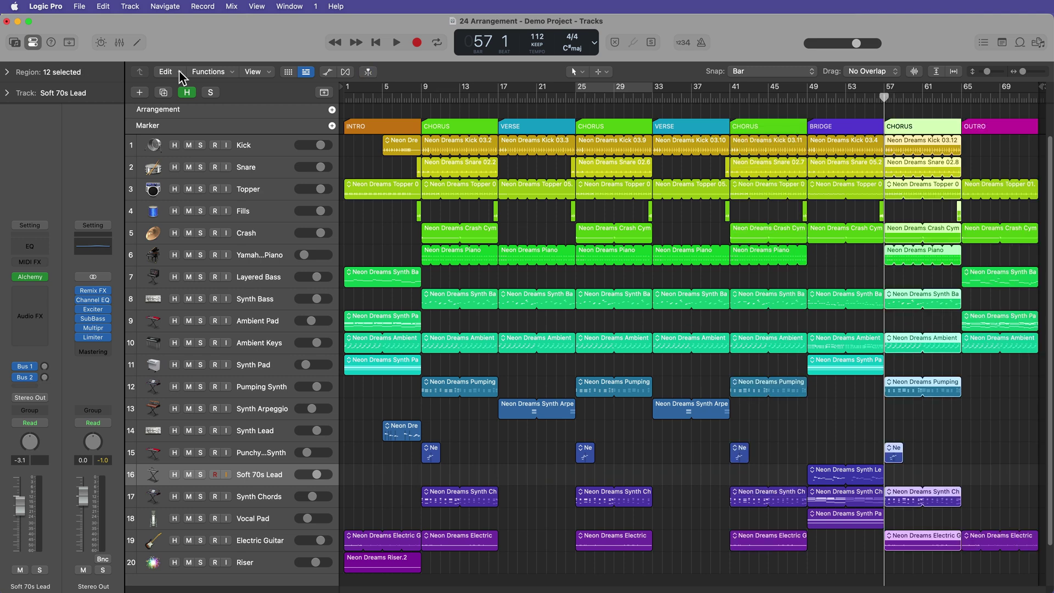
pyautogui.click(681, 217)
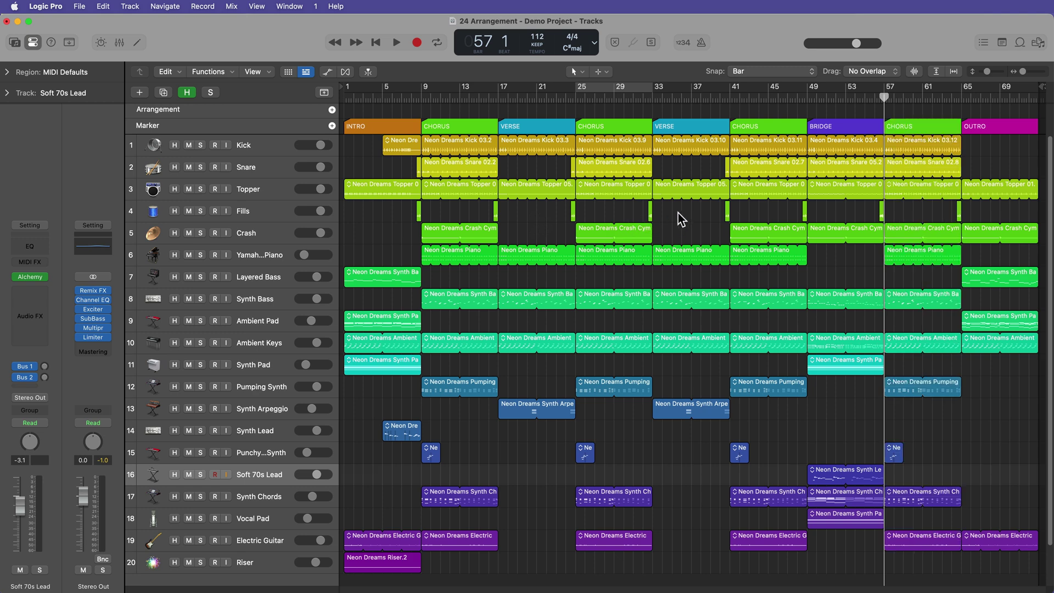
pyautogui.press('Return')
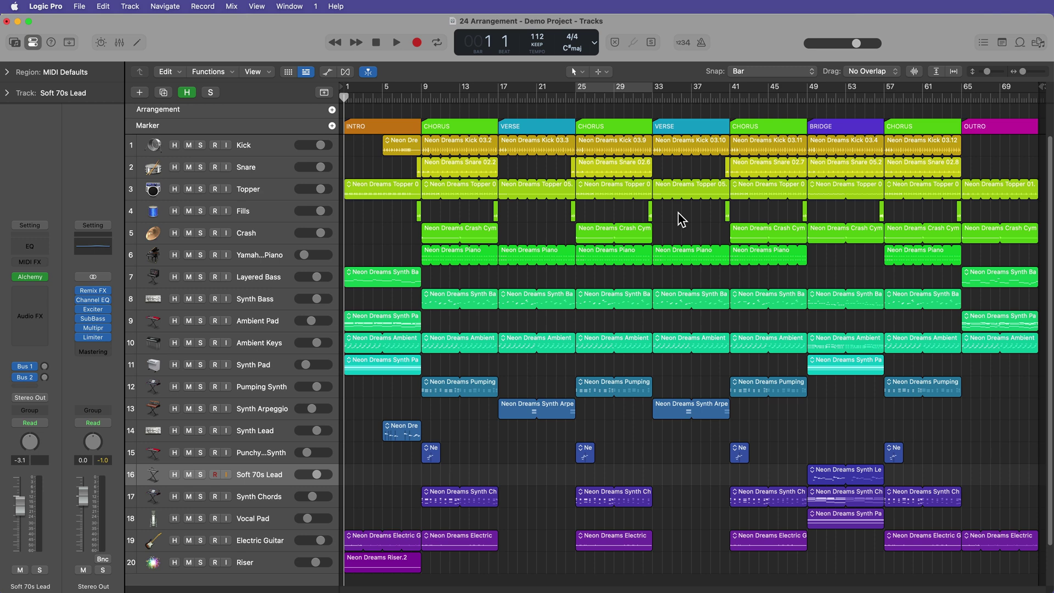
pyautogui.press('super+Right')
pyautogui.press('super+Right')
pyautogui.press('super+Right')
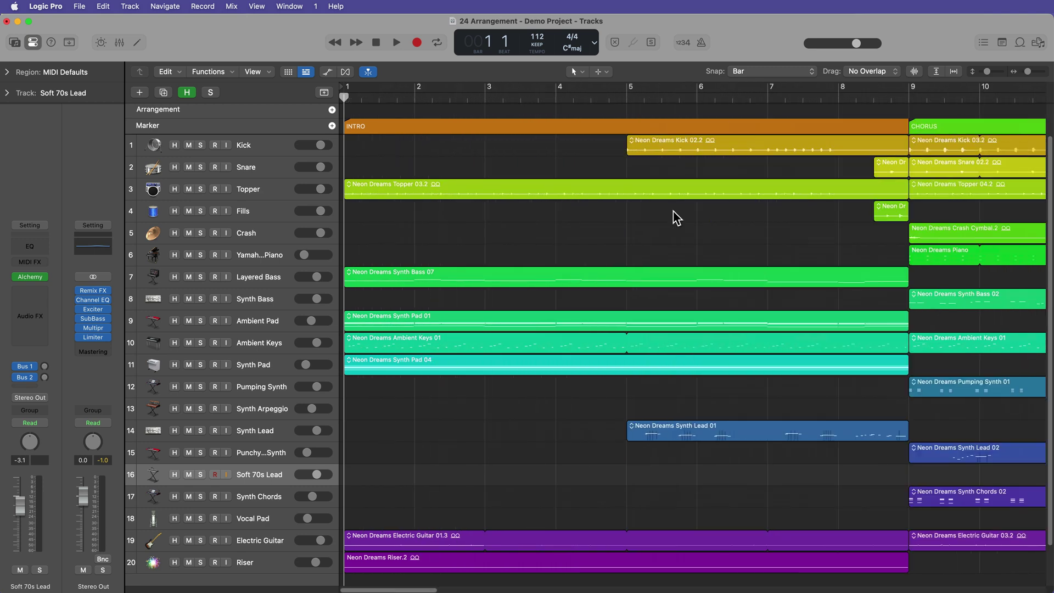
pyautogui.hscroll(5, 677, 218)
pyautogui.click(791, 101)
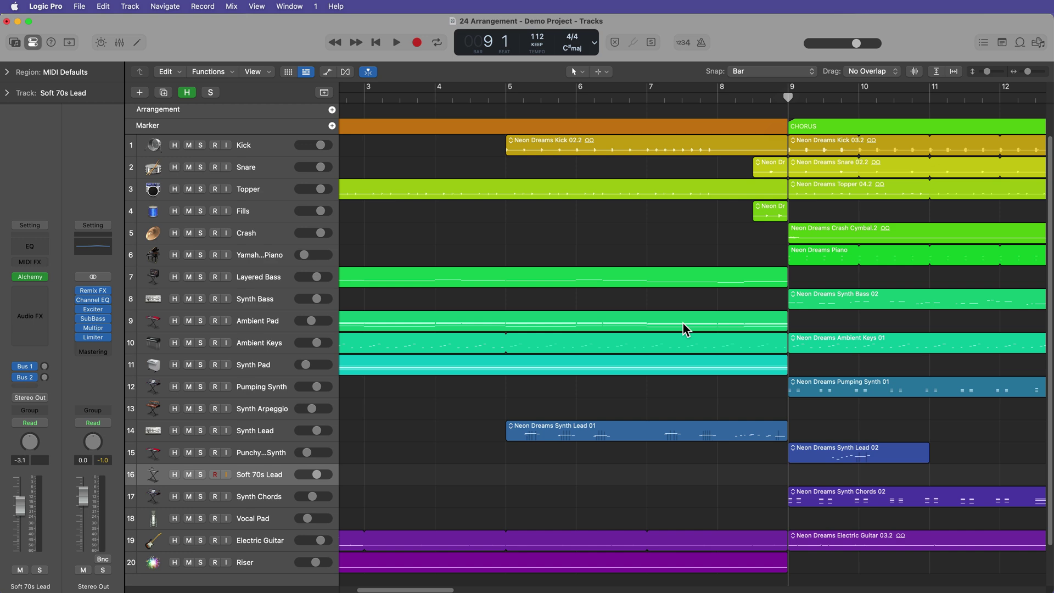
pyautogui.press('super+Left')
pyautogui.press('super+Left')
pyautogui.press('super+Left')
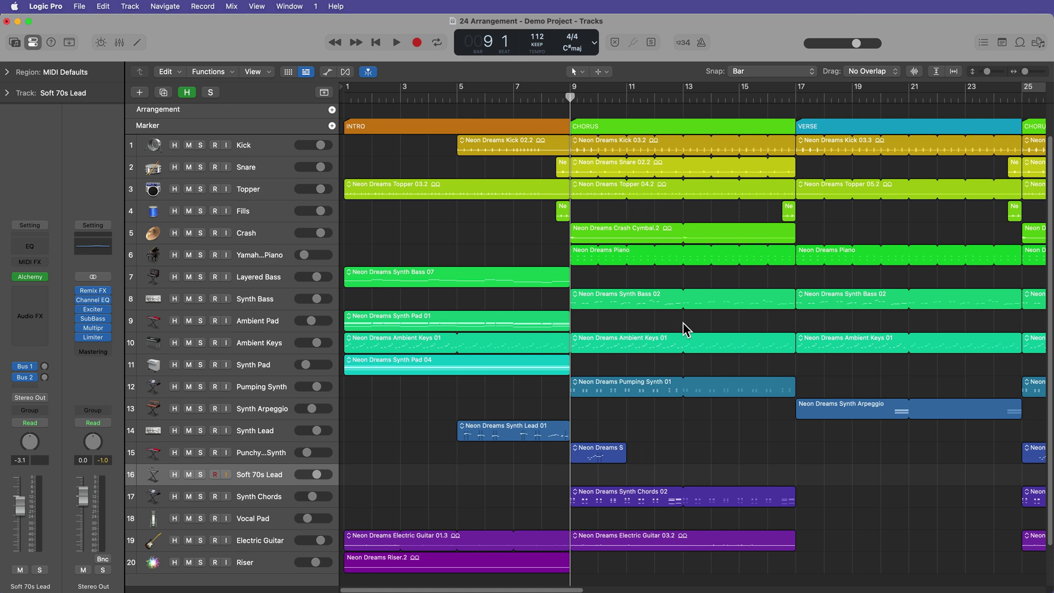
pyautogui.hscroll(10, 683, 323)
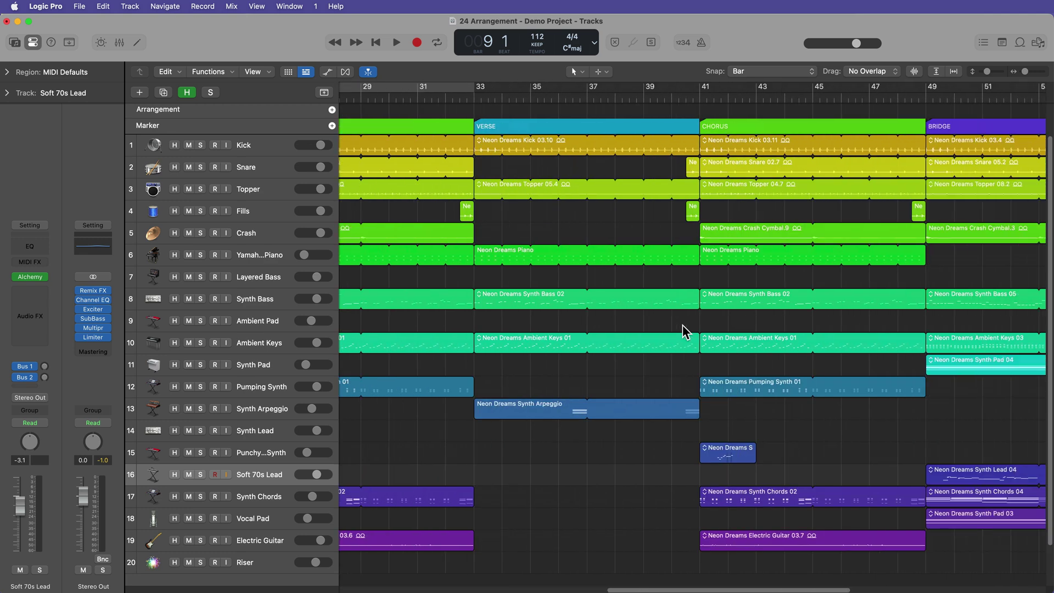
pyautogui.scroll(-5, 683, 325)
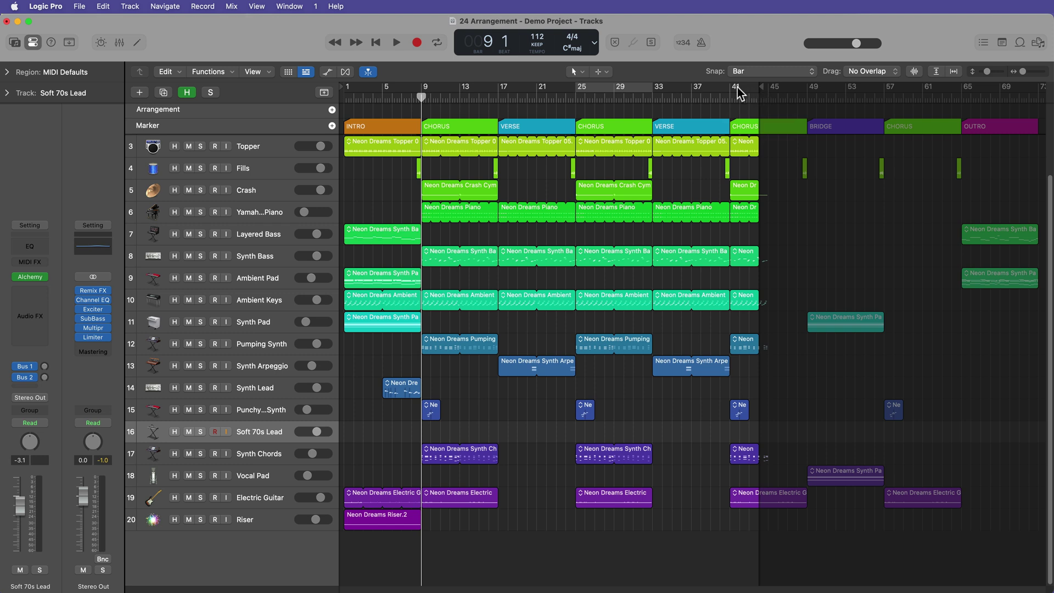
# - Drag the project end marker past the OUTRO so bars through 73 are no longer greyed out
pyautogui.moveTo(759, 87)
pyautogui.mouseDown()
pyautogui.moveTo(656, 122)
pyautogui.moveTo(1046, 165)
pyautogui.moveTo(1045, 186)
pyautogui.moveTo(999, 206)
pyautogui.moveTo(896, 185)
pyautogui.moveTo(946, 193)
pyautogui.mouseUp()
pyautogui.hscroll(10, 956, 212)
pyautogui.moveTo(1042, 93)
pyautogui.mouseDown()
pyautogui.moveTo(508, 94)
pyautogui.moveTo(551, 96)
pyautogui.mouseUp()
pyautogui.hscroll(-12, 600, 208)
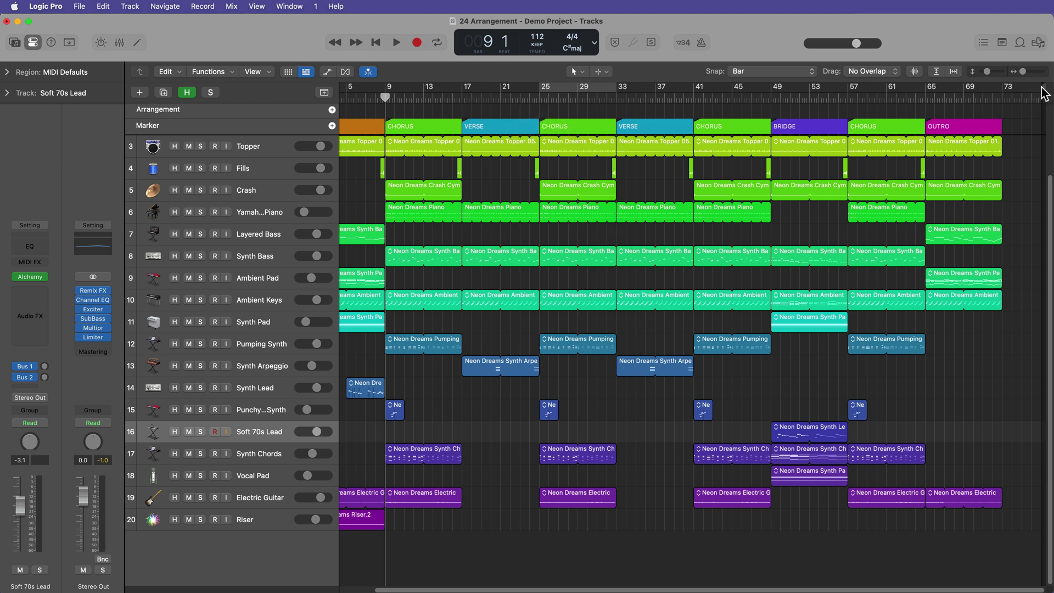
pyautogui.moveTo(1043, 88)
pyautogui.mouseDown()
pyautogui.moveTo(877, 87)
pyautogui.moveTo(1045, 92)
pyautogui.moveTo(1050, 118)
pyautogui.moveTo(951, 113)
pyautogui.moveTo(925, 127)
pyautogui.mouseUp()
pyautogui.hscroll(-2, 879, 88)
pyautogui.hscroll(8, 953, 225)
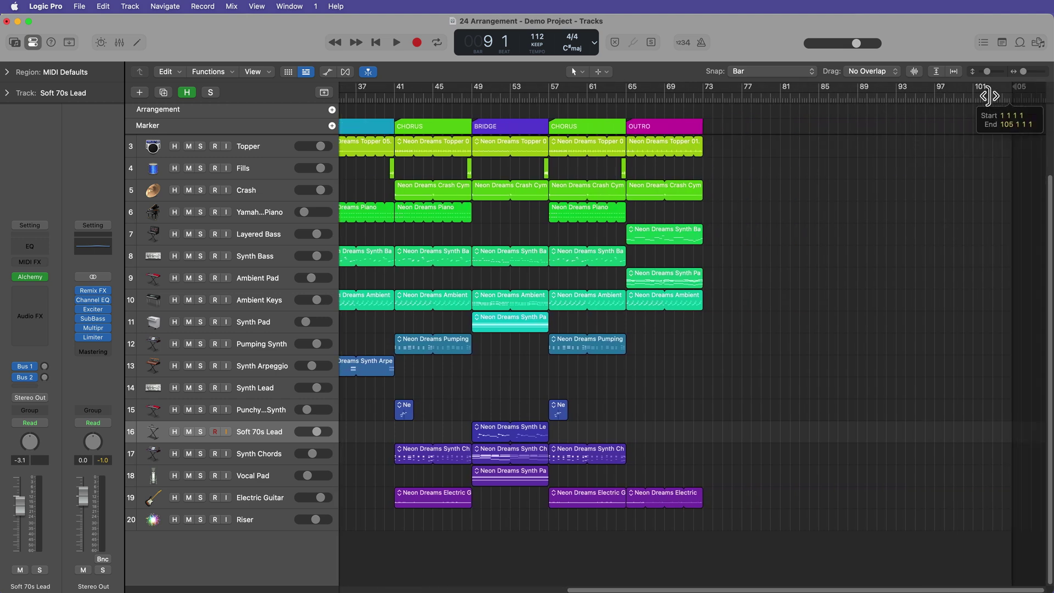
pyautogui.hscroll(-10, 934, 137)
pyautogui.hscroll(-2, 712, 328)
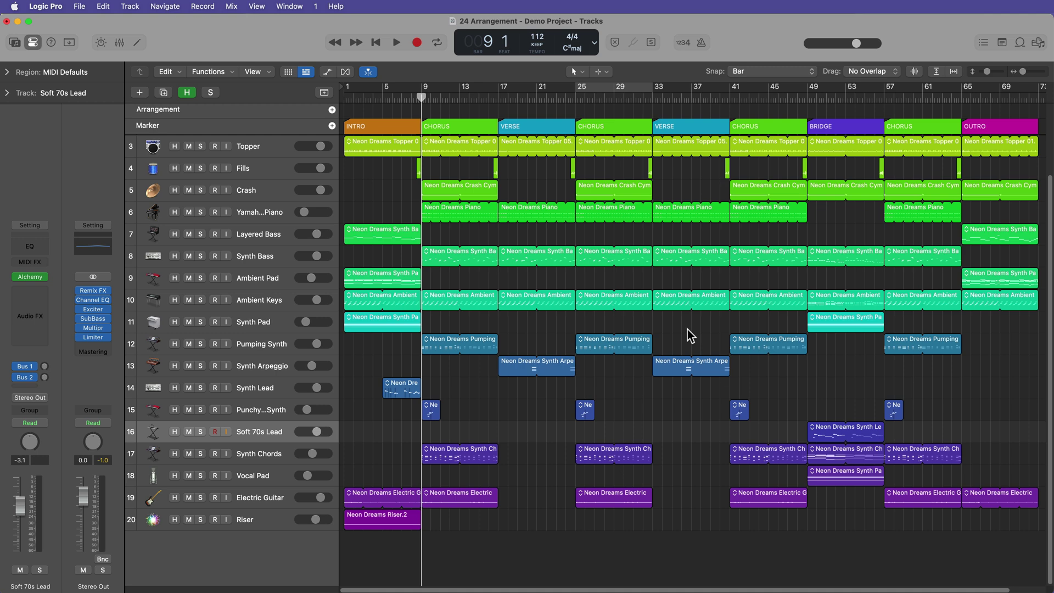
# - Select all 76 regions and convert their loops to separate regions
pyautogui.press('super+Left')
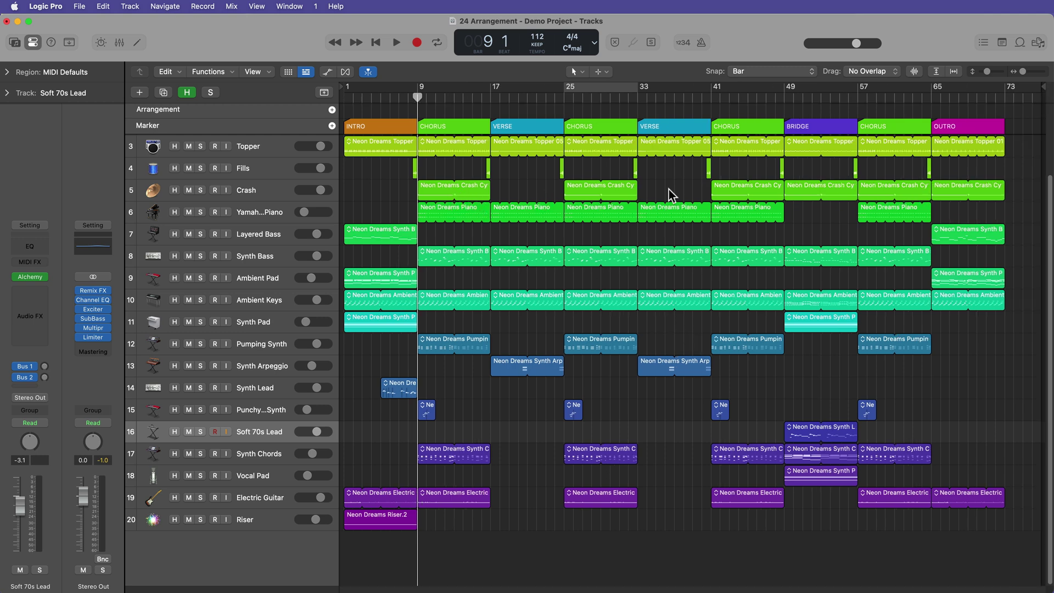
pyautogui.moveTo(1019, 145); pyautogui.dragTo(349, 523)
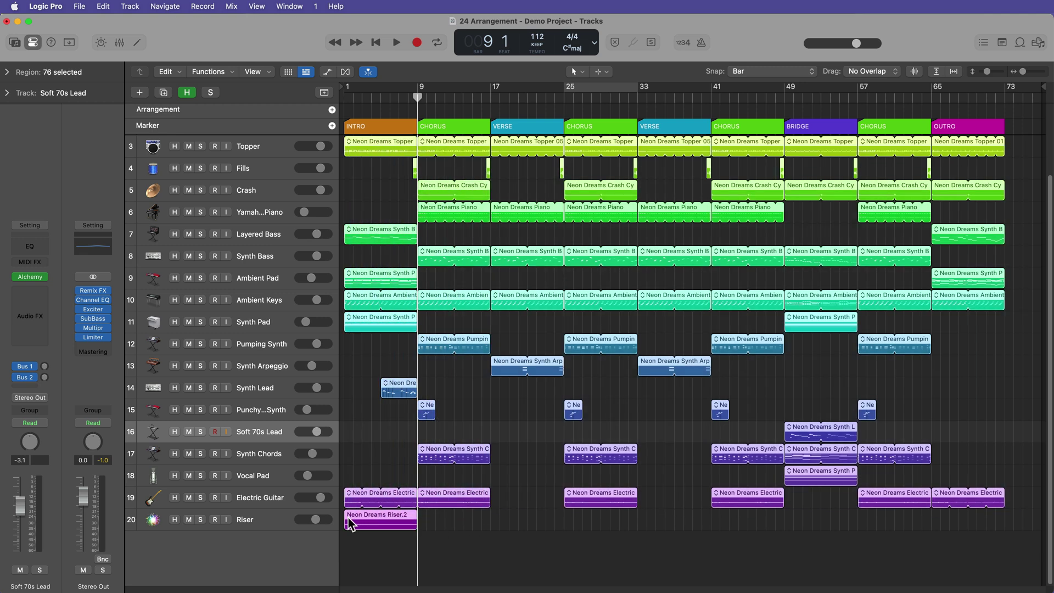
pyautogui.rightClick(465, 147)
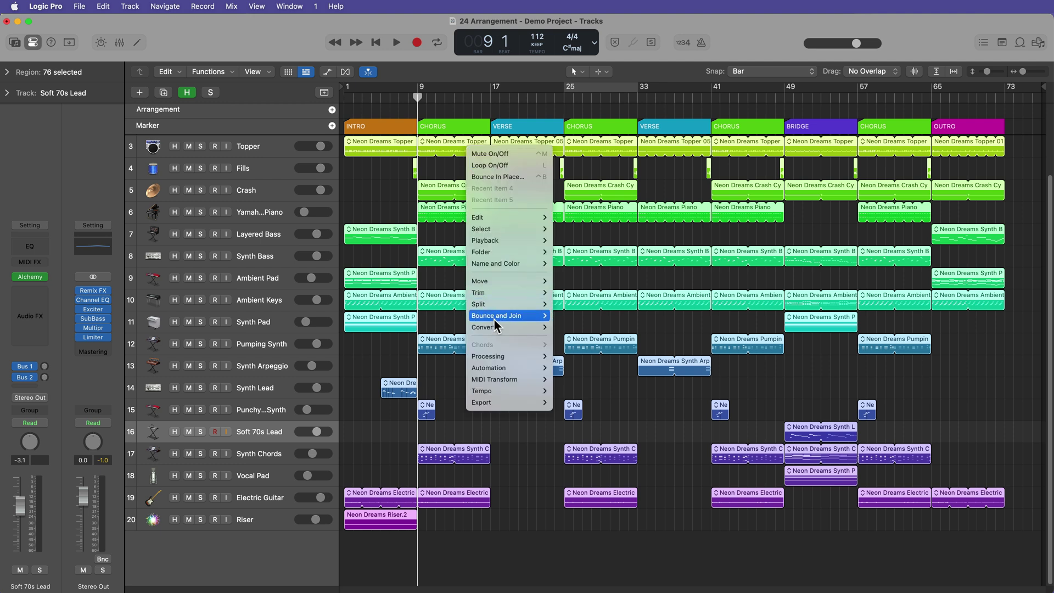
pyautogui.moveTo(494, 328)
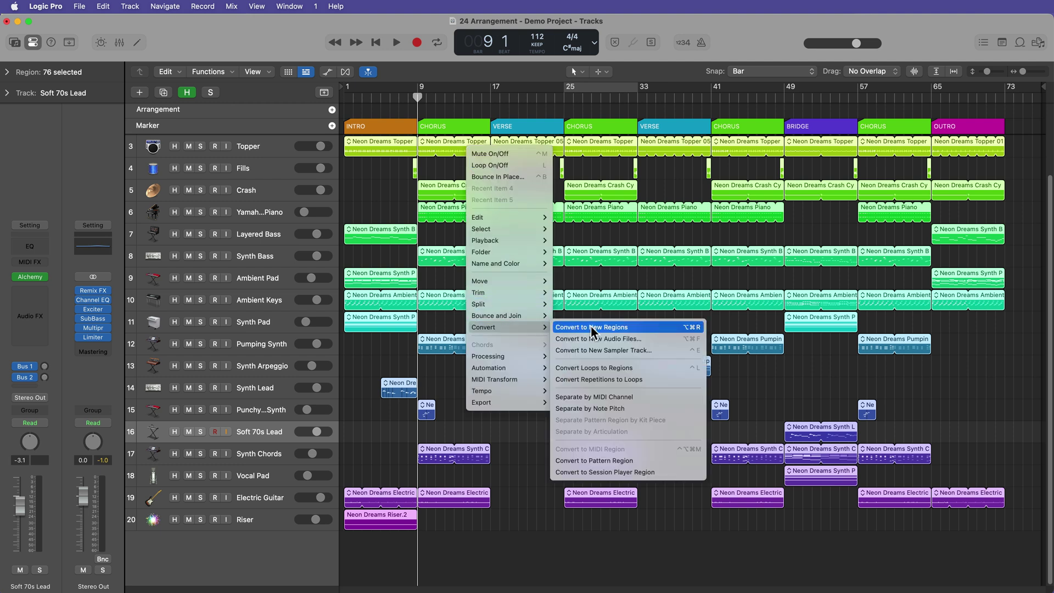
pyautogui.click(654, 368)
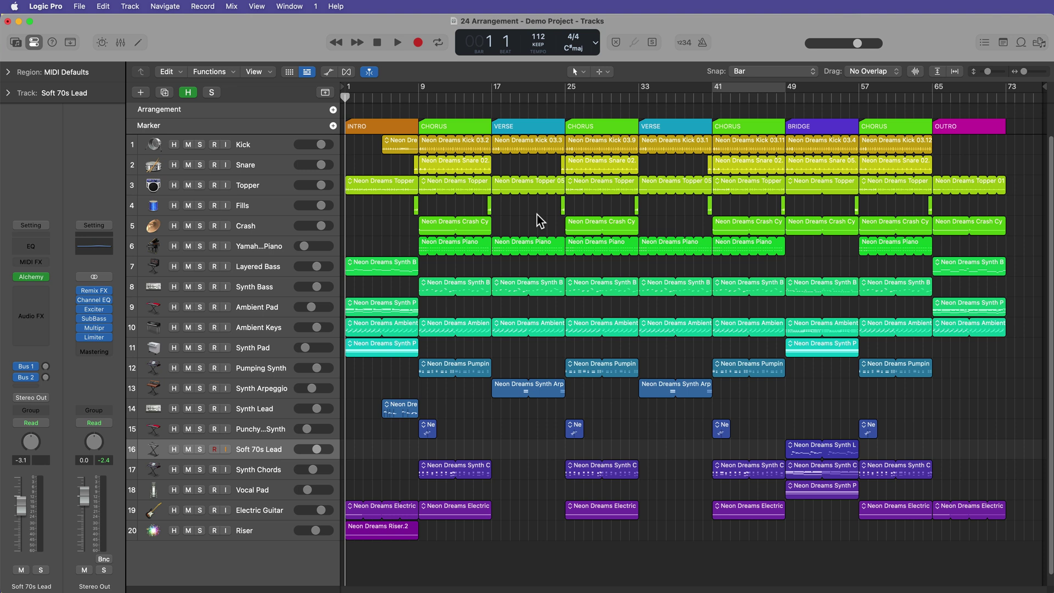
# - Step through the markers from INTRO to OUTRO and back, looping the second VERSE and CHORUS sections
pyautogui.hotkey('alt', '.')
pyautogui.hotkey('alt', '.')
pyautogui.hotkey('alt', '.')
pyautogui.hotkey('alt', '.')
pyautogui.hotkey('alt', '.')
pyautogui.hotkey('alt', '.')
pyautogui.hotkey('alt', '.')
pyautogui.hotkey('alt', '.')
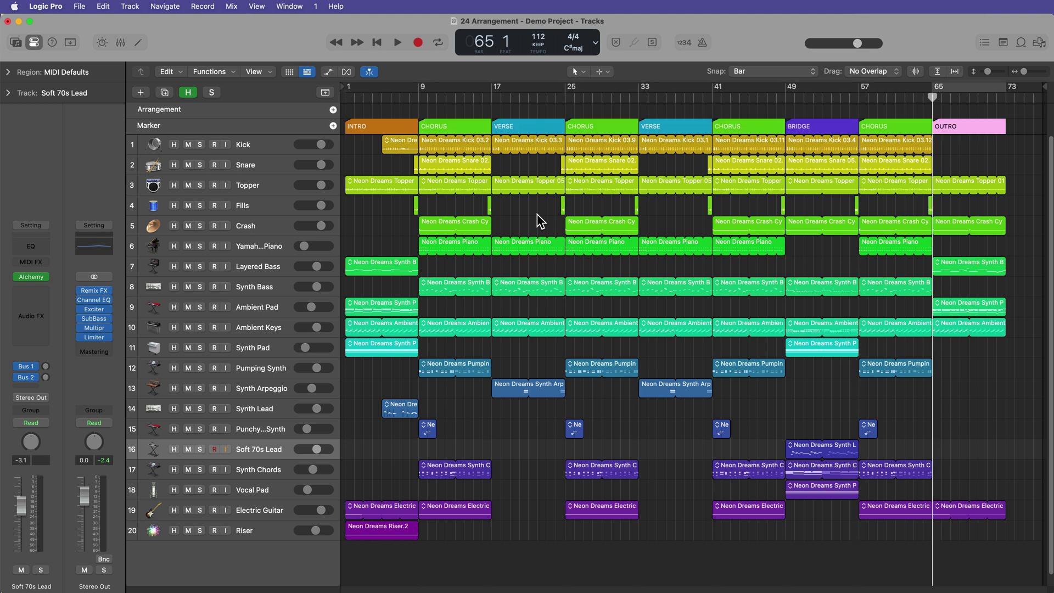
pyautogui.hotkey('alt', ',')
pyautogui.hotkey('alt', ',')
pyautogui.hotkey('alt', ',')
pyautogui.hotkey('alt', ',')
pyautogui.hotkey('alt', ',')
pyautogui.hotkey('alt', ',')
pyautogui.hotkey('alt', ',')
pyautogui.hotkey('alt', ',')
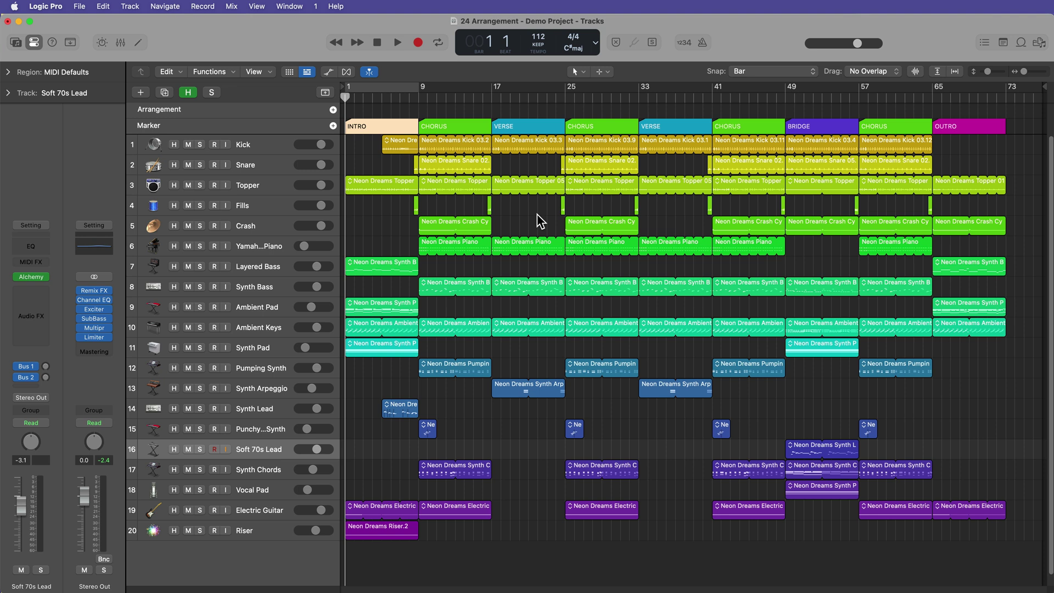
pyautogui.hotkey('alt', '.')
pyautogui.hotkey('alt', '.')
pyautogui.hotkey('alt', '.')
pyautogui.hotkey('alt', '.')
pyautogui.hotkey('alt', '.')
pyautogui.hotkey('alt', '.')
pyautogui.hotkey('alt', '.')
pyautogui.hotkey('alt', '.')
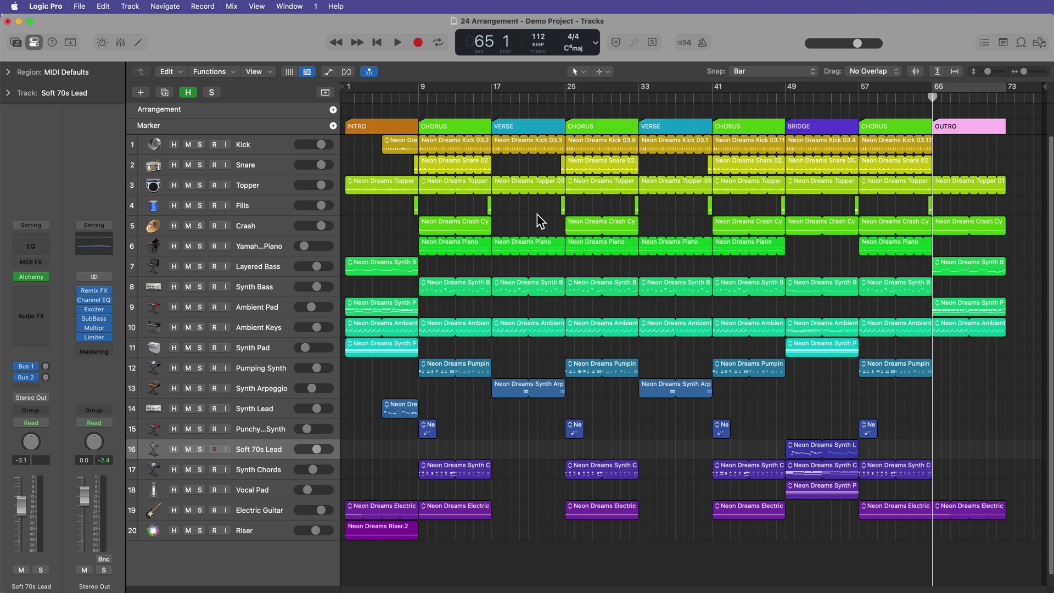
pyautogui.hotkey('alt', ',')
pyautogui.hotkey('alt', ',')
pyautogui.hotkey('alt', ',')
pyautogui.hotkey('alt', ',')
pyautogui.hotkey('alt', ',')
pyautogui.hotkey('alt', ',')
pyautogui.hotkey('alt', ',')
pyautogui.hotkey('alt', ',')
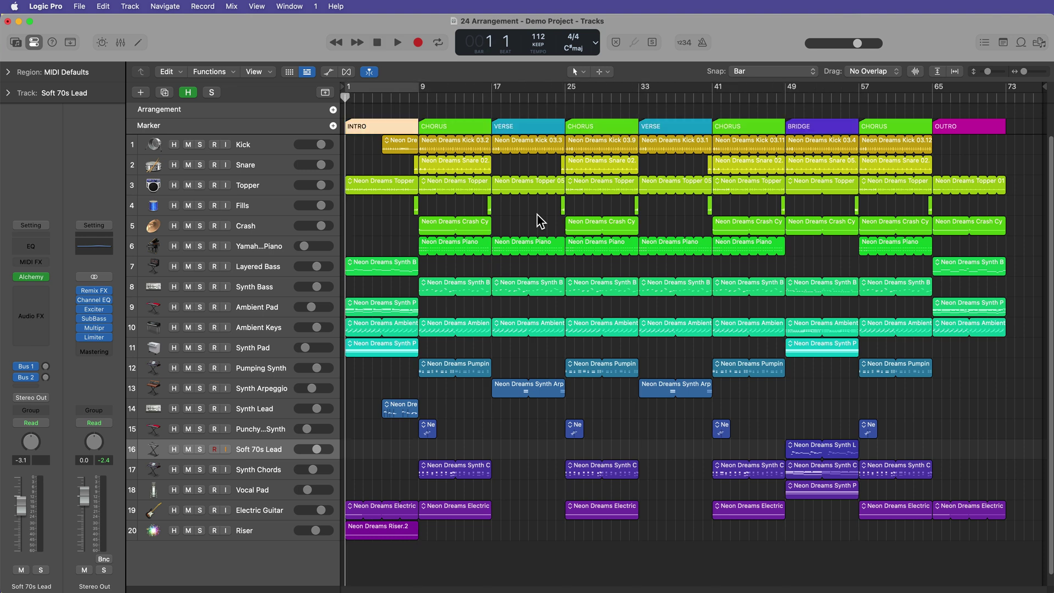
pyautogui.hotkey('alt', '.')
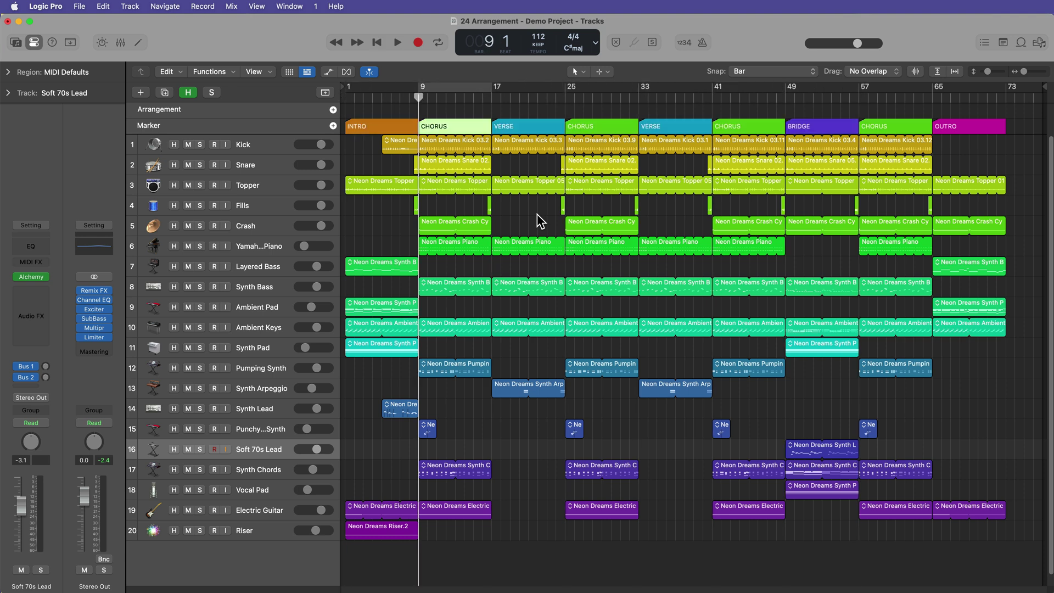
pyautogui.hotkey('alt', '.')
pyautogui.hotkey('alt', '.')
pyautogui.hotkey('alt', '.')
pyautogui.hotkey('alt', '.')
pyautogui.hotkey('alt', '.')
pyautogui.hotkey('alt', '.')
pyautogui.hotkey('alt', '.')
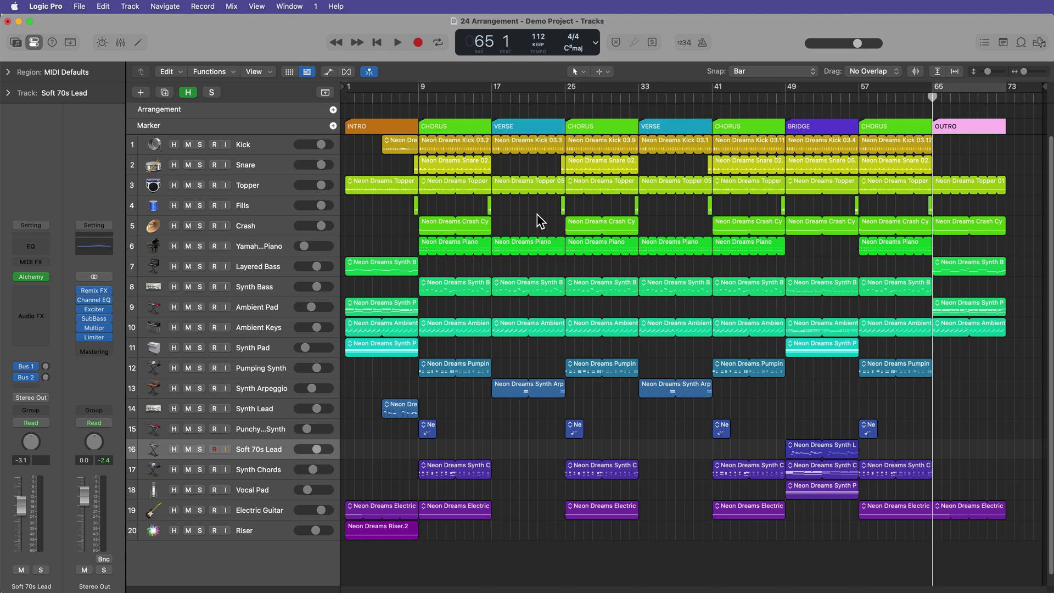
pyautogui.hotkey('alt', ',')
pyautogui.hotkey('alt', ',')
pyautogui.hotkey('alt', ',')
pyautogui.hotkey('alt', ',')
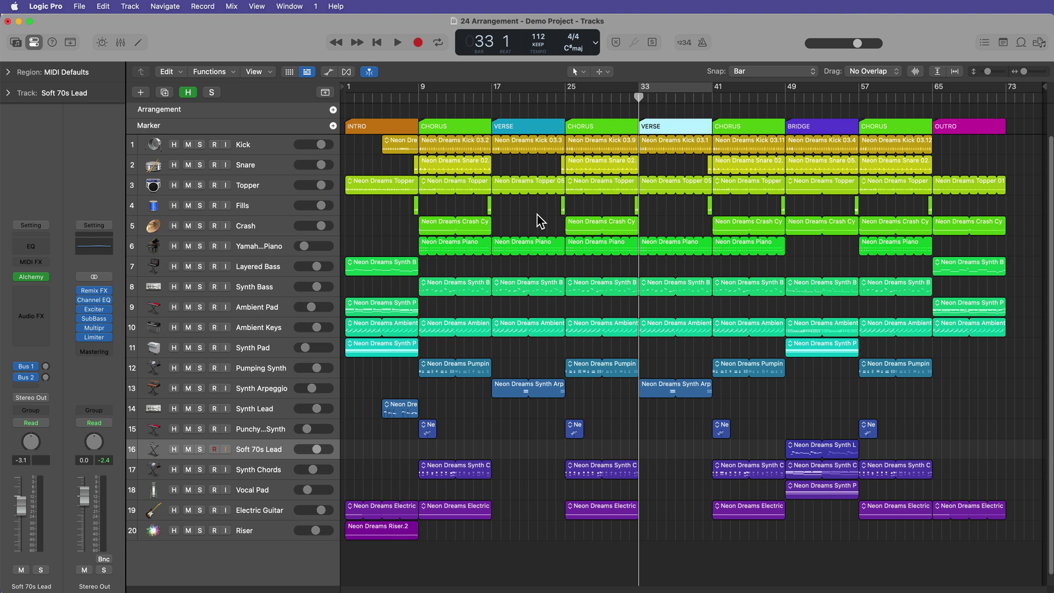
pyautogui.press('c')
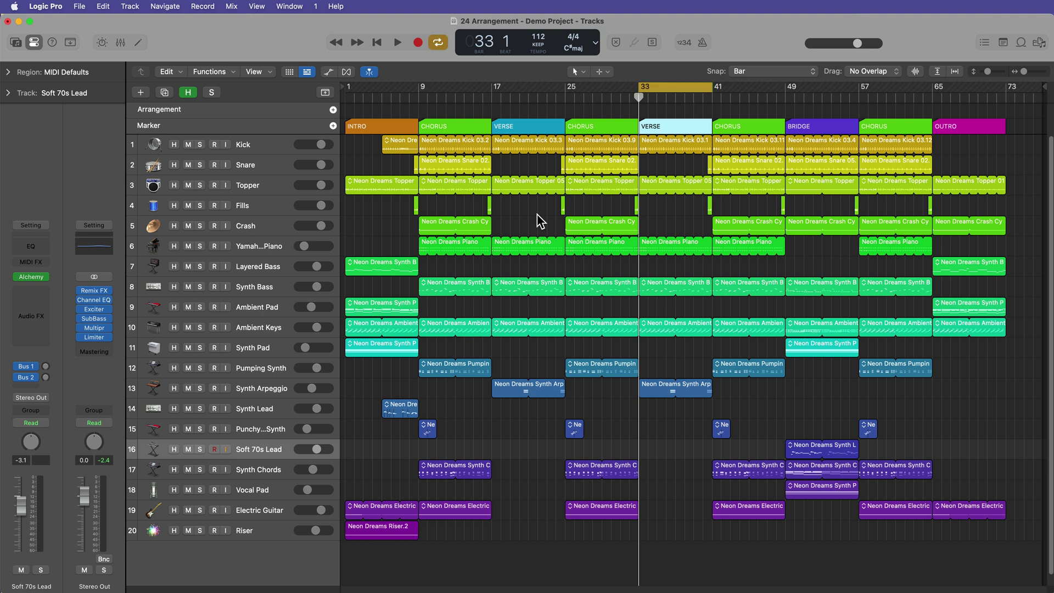
pyautogui.hotkey('alt', ',')
pyautogui.hotkey('alt', '.')
pyautogui.hotkey('alt', '.')
pyautogui.hotkey('alt', ',')
pyautogui.hotkey('alt', ',')
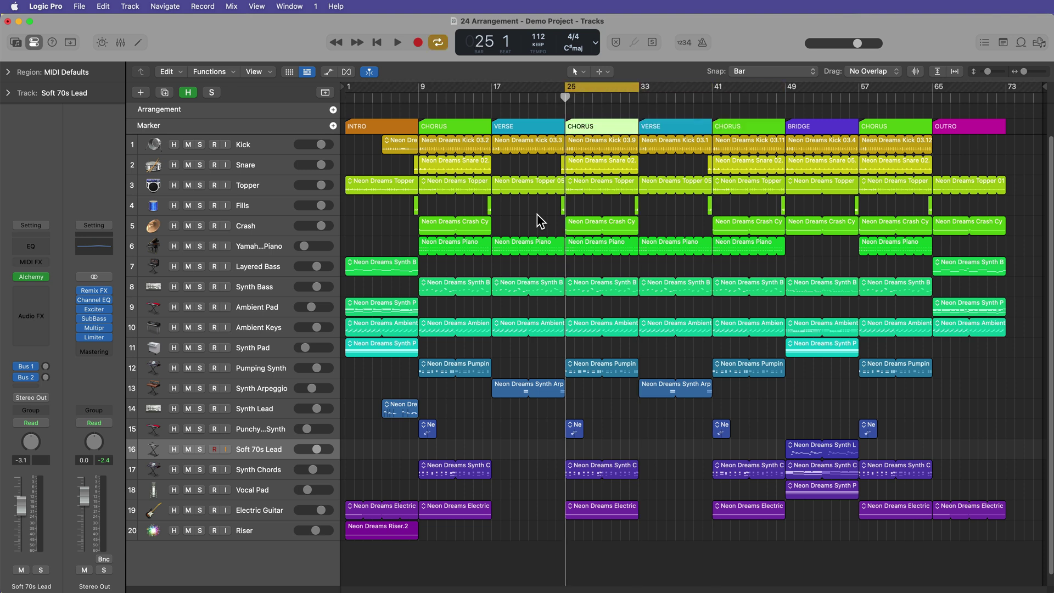
pyautogui.hotkey('alt', ',')
pyautogui.hotkey('alt', ',')
pyautogui.hotkey('alt', ',')
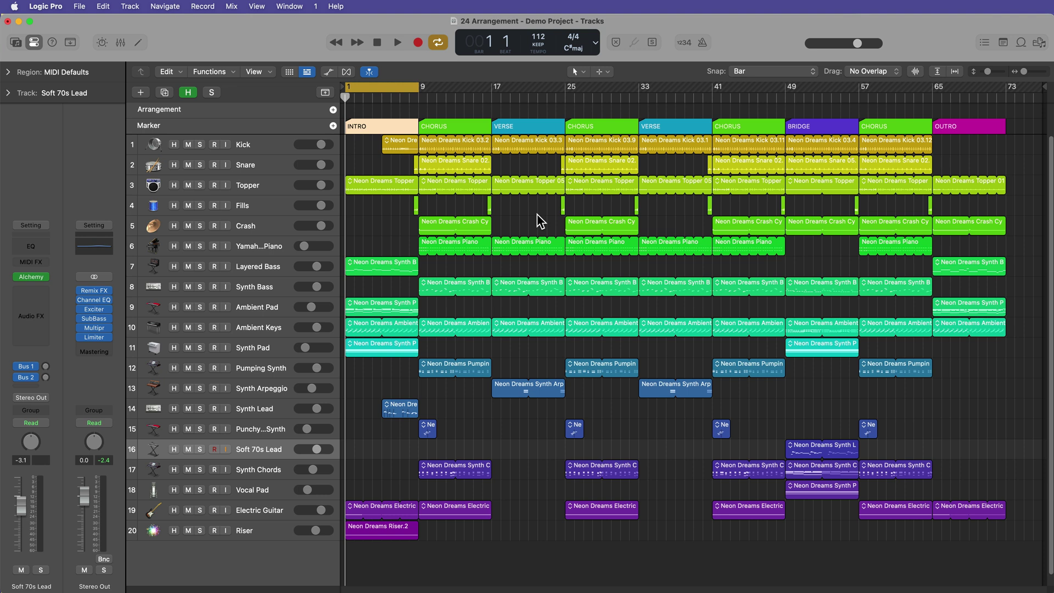
# - Play the song jumping between Verse, Chorus and Bridge, then stop, disable cycle and return to bar 1
pyautogui.press('space')
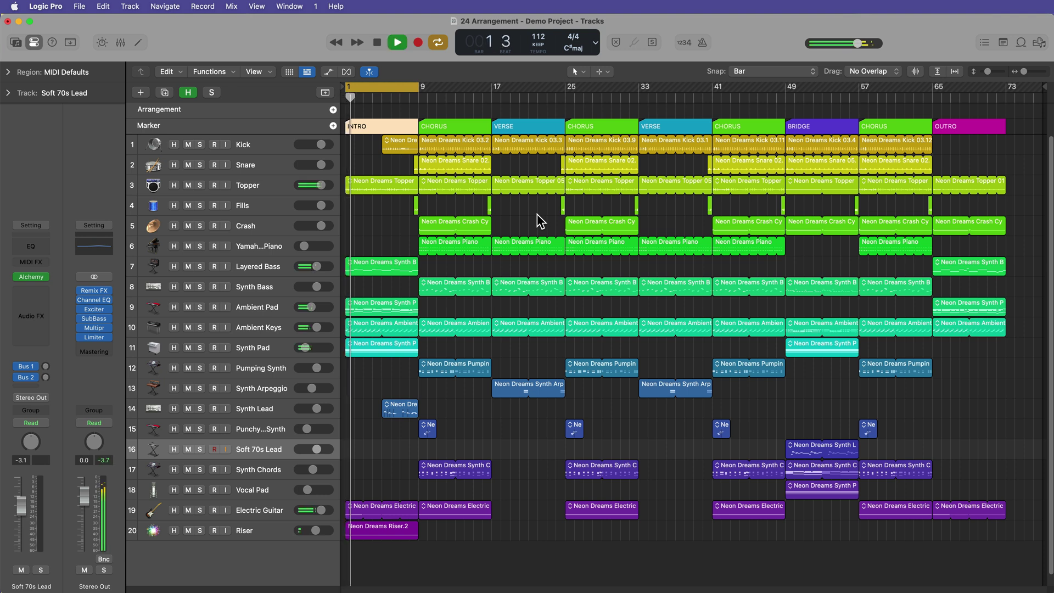
pyautogui.hotkey('alt', '.')
pyautogui.hotkey('alt', '.')
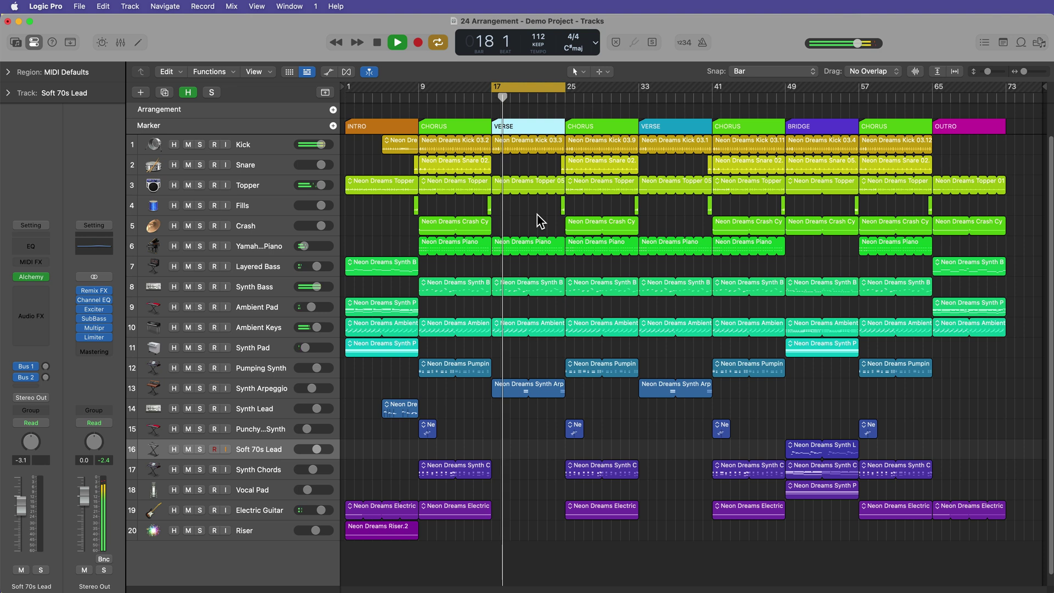
pyautogui.hotkey('alt', '.')
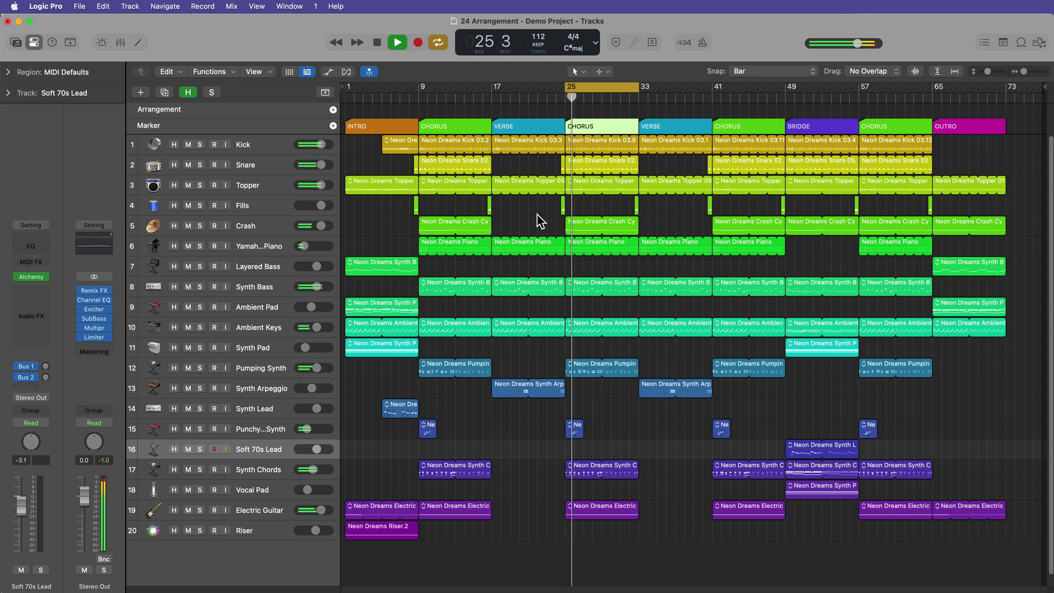
pyautogui.hotkey('alt', '.')
pyautogui.hotkey('alt', '.')
pyautogui.hotkey('alt', '.')
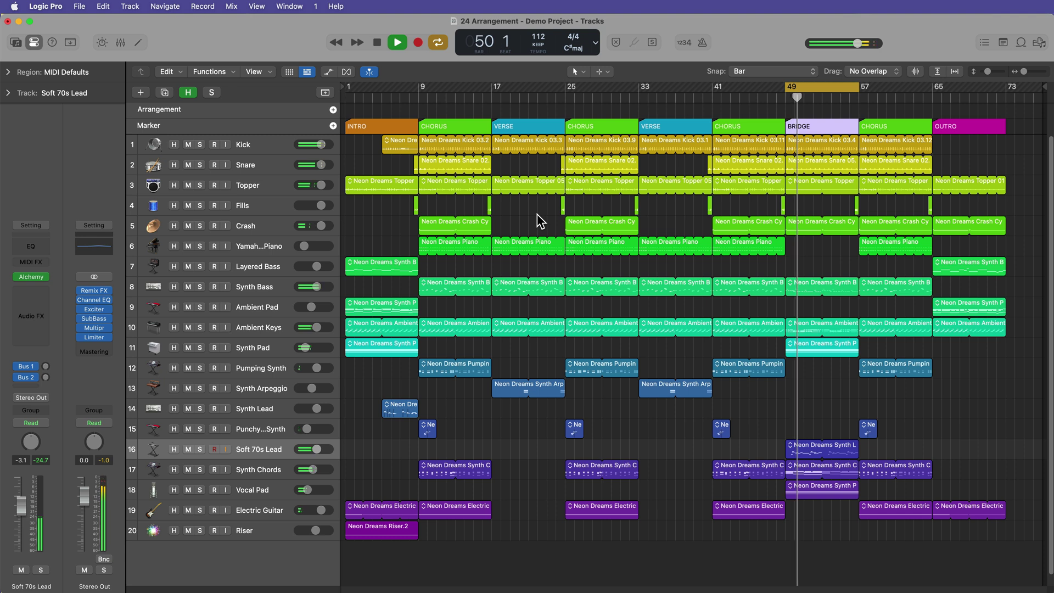
pyautogui.hotkey('alt', ',')
pyautogui.hotkey('alt', ',')
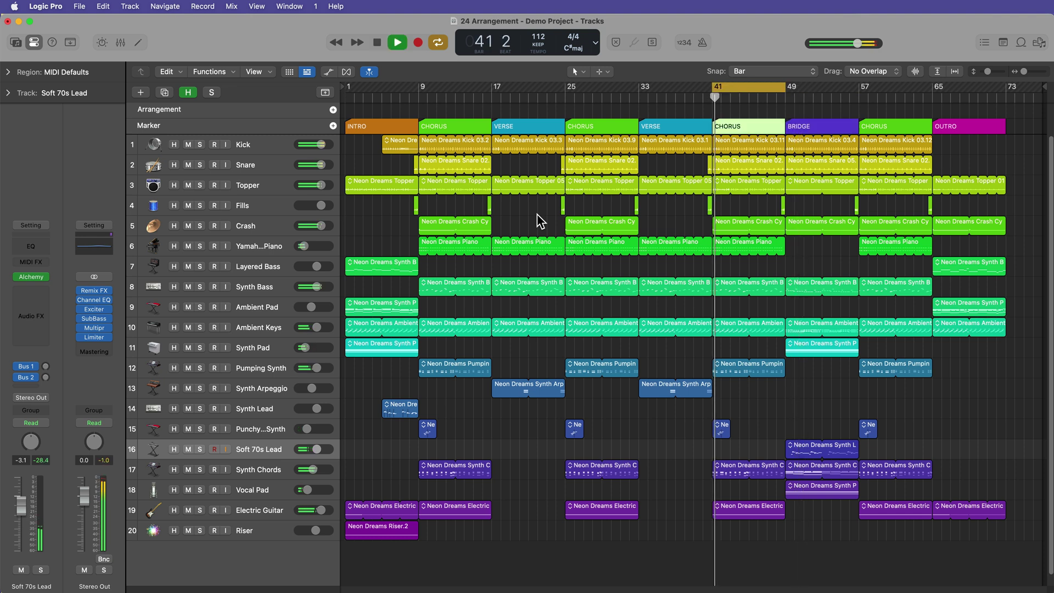
pyautogui.hotkey('alt', '.')
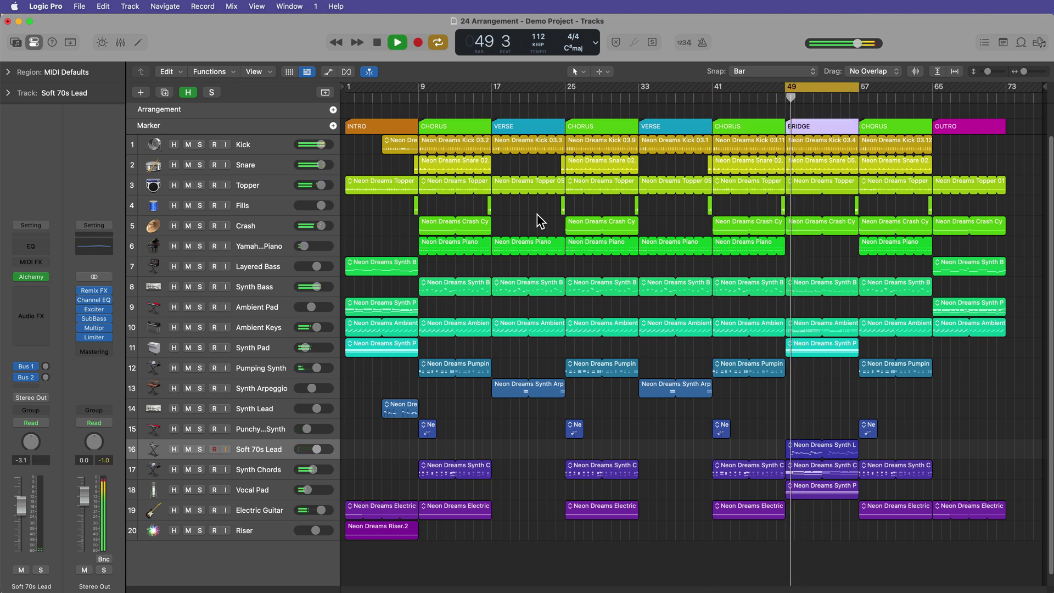
pyautogui.hotkey('alt', '.')
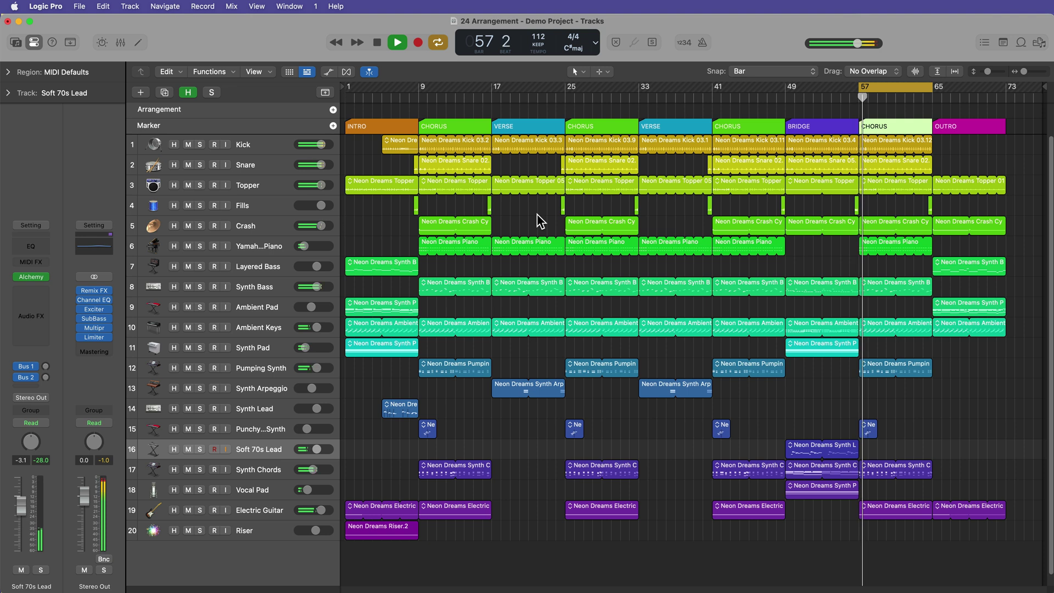
pyautogui.press('space')
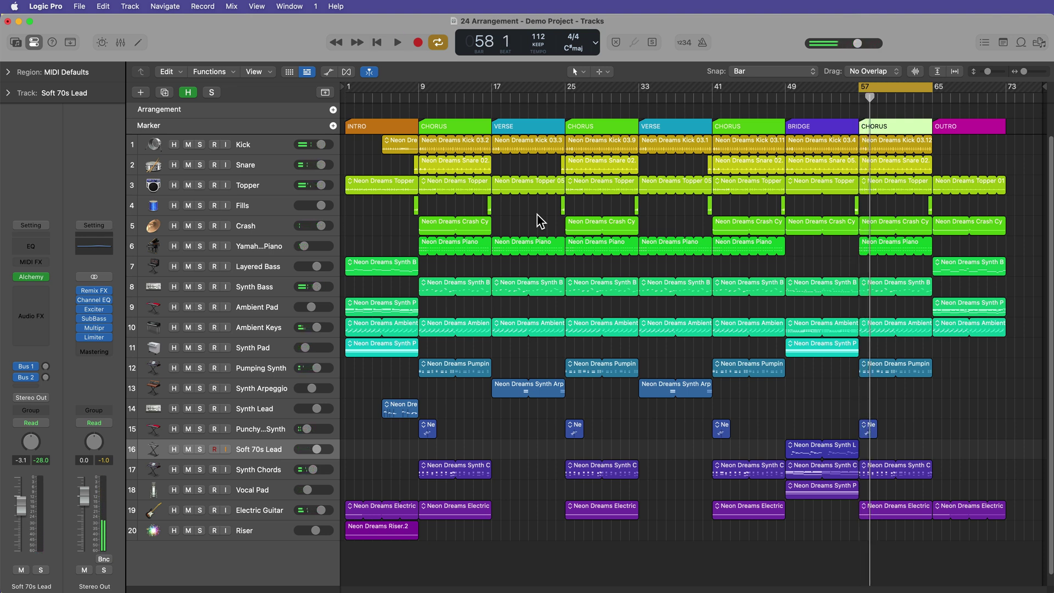
pyautogui.press('c')
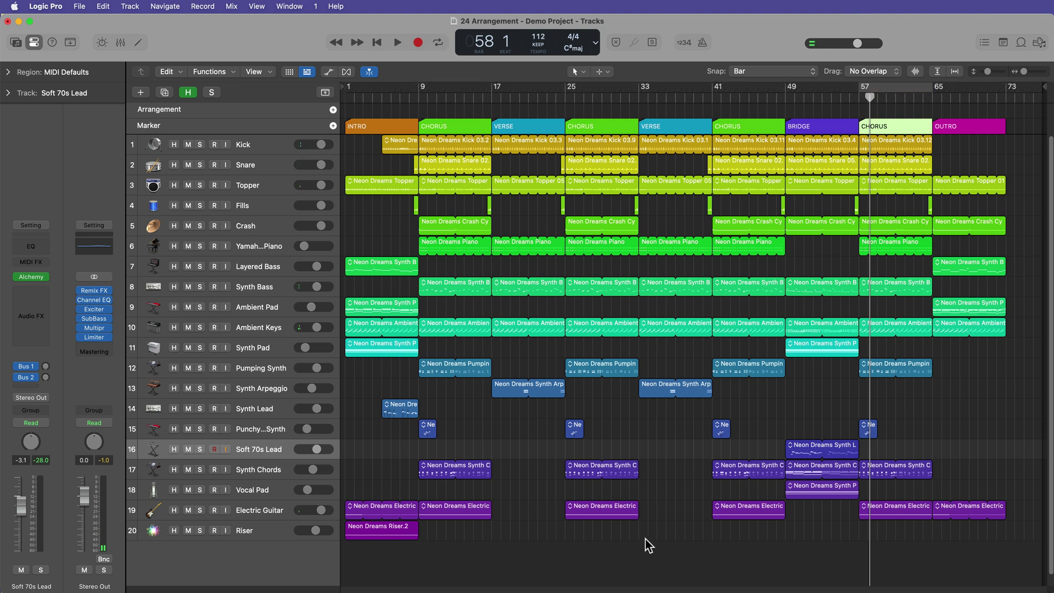
pyautogui.press('Return')
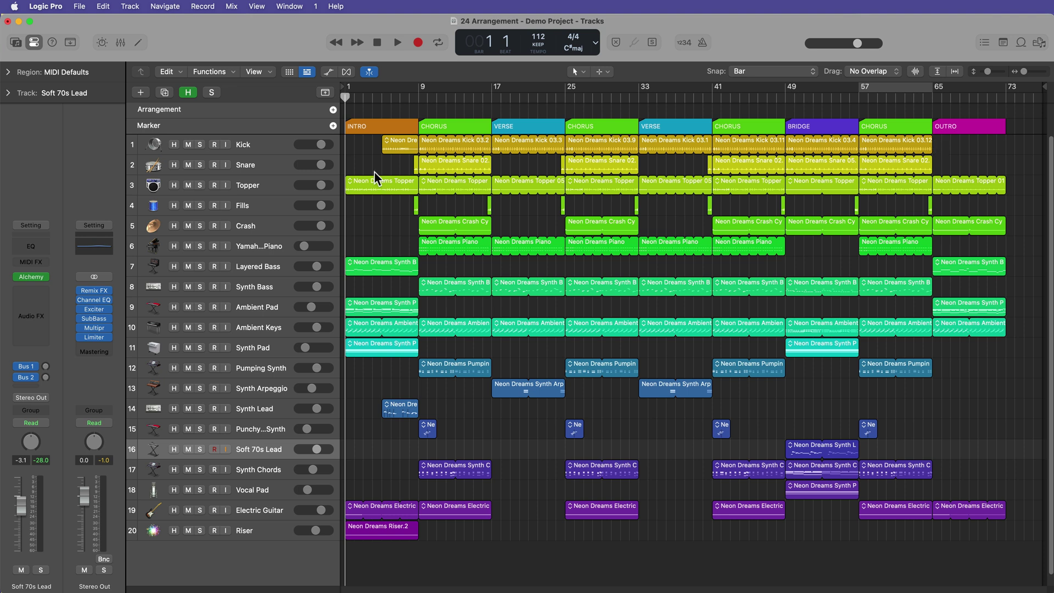
# - Convert the Marker track's markers to arrangement markers, then undo the conversion
pyautogui.click(167, 126)
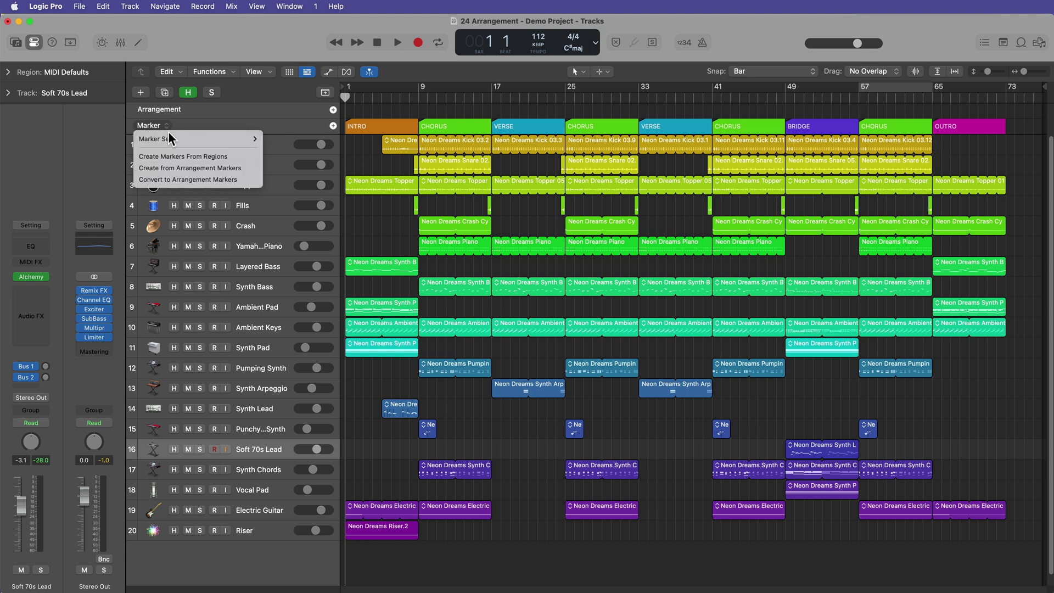
pyautogui.click(248, 180)
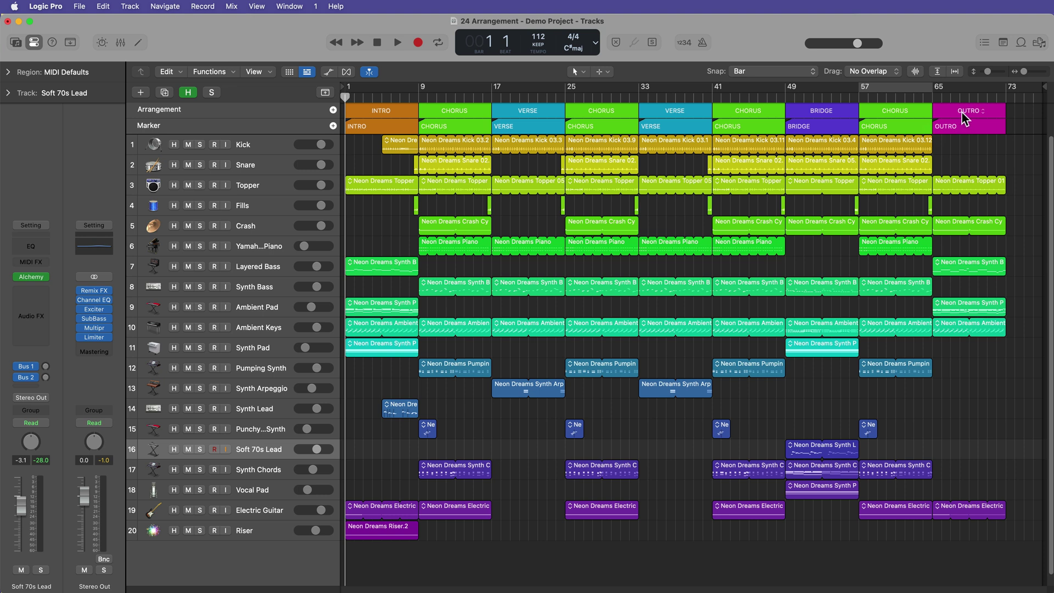
pyautogui.press('super+z')
pyautogui.click(164, 126)
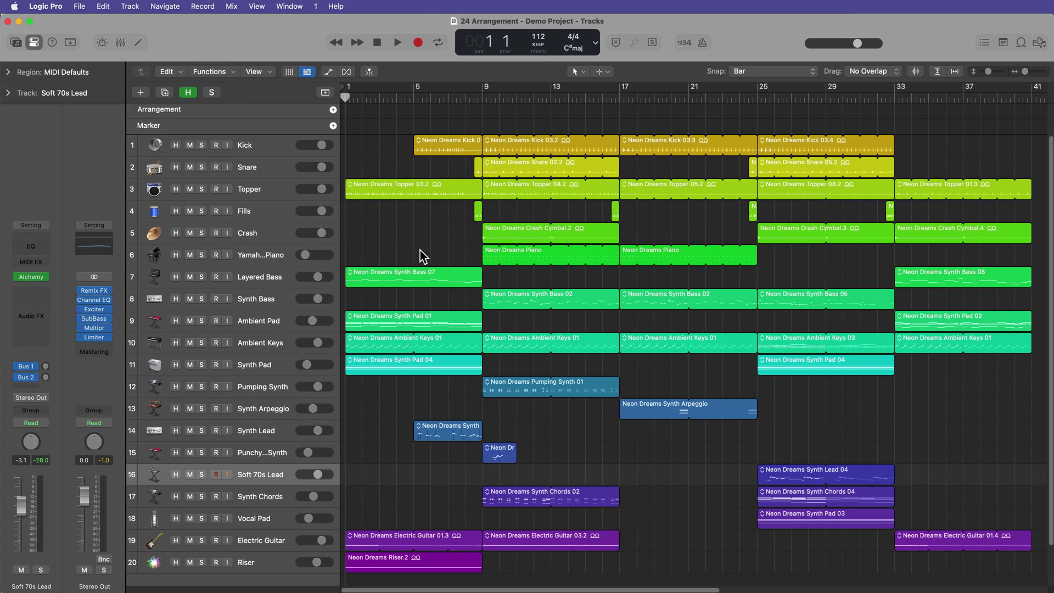
pyautogui.moveTo(362, 154); pyautogui.dragTo(482, 567)
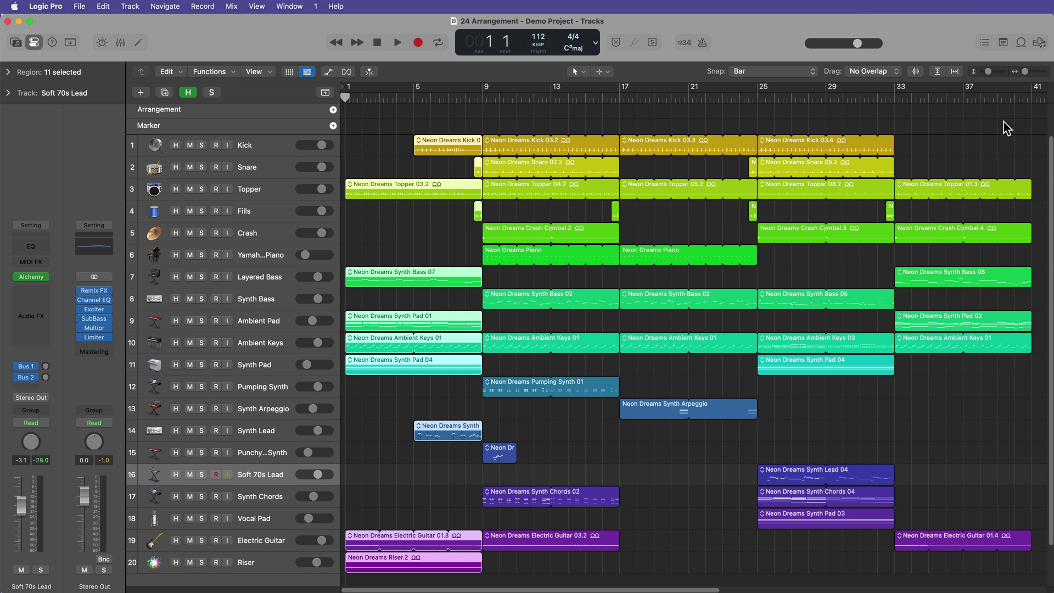
pyautogui.click(427, 229)
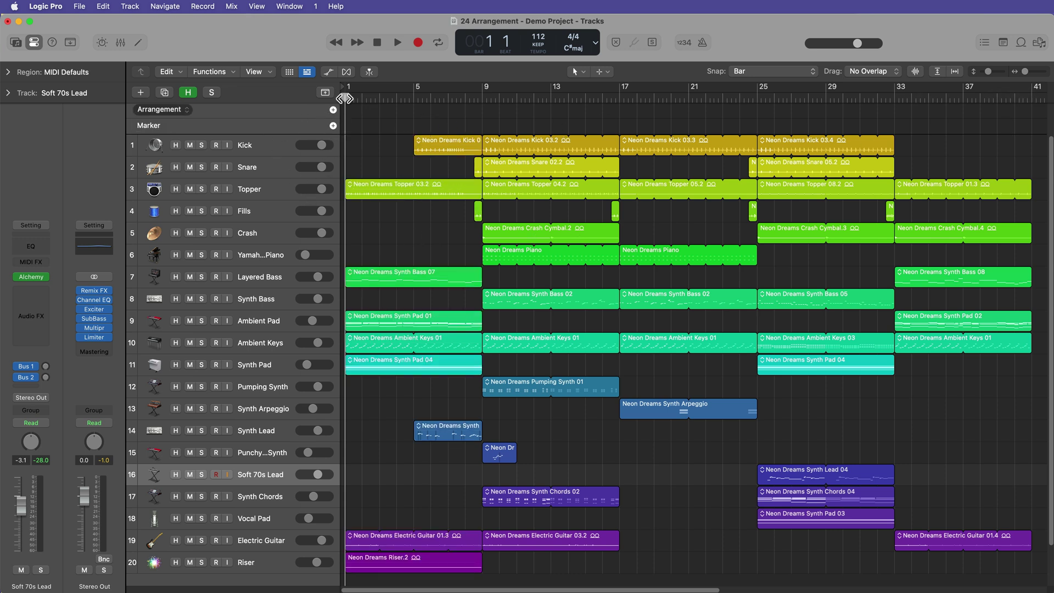
# - Add arrangement sections at bars 1, 9, 17, 25 and 33 for Intro through Outro
pyautogui.moveTo(344, 98)
pyautogui.mouseDown()
pyautogui.moveTo(428, 95)
pyautogui.moveTo(345, 98)
pyautogui.mouseUp()
pyautogui.click(333, 110)
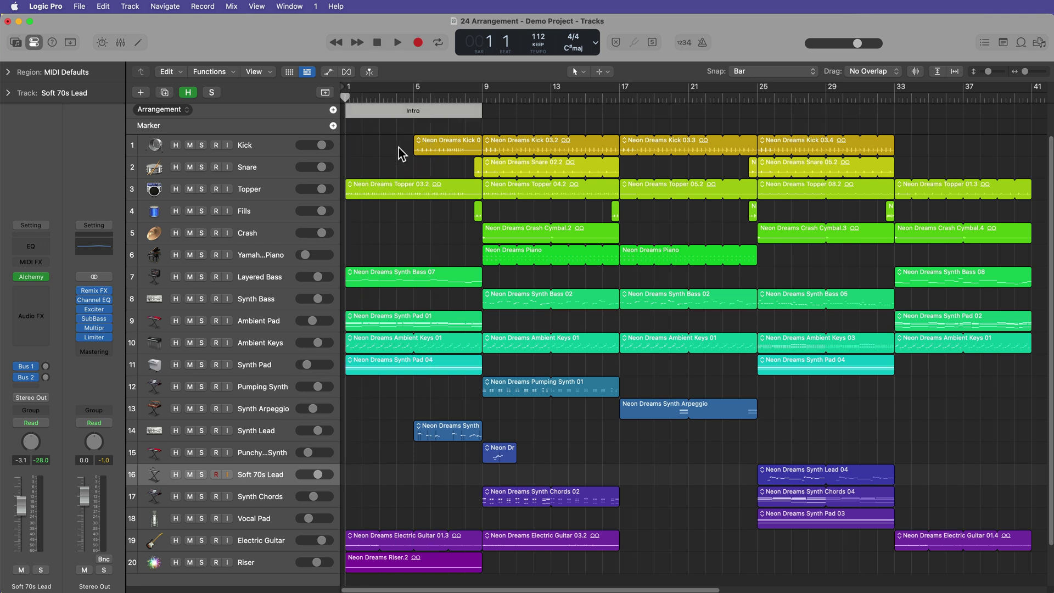
pyautogui.click(483, 96)
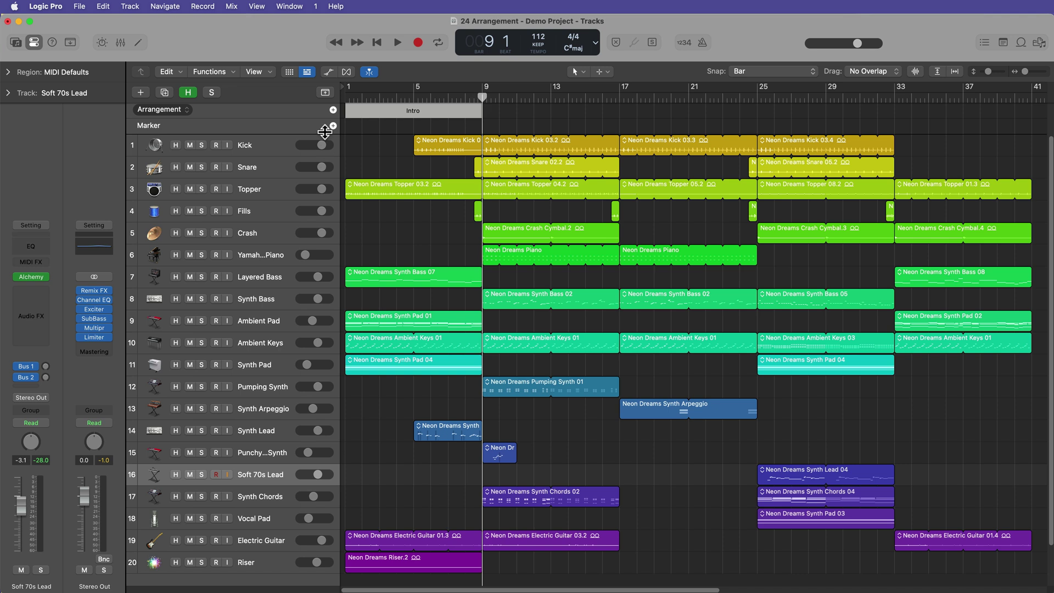
pyautogui.click(333, 110)
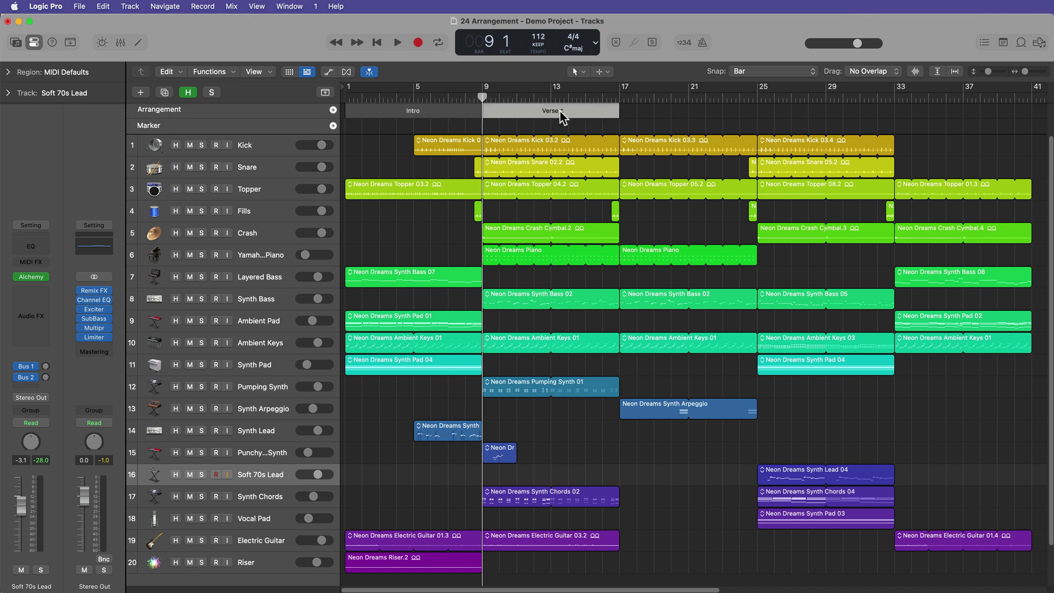
pyautogui.click(561, 112)
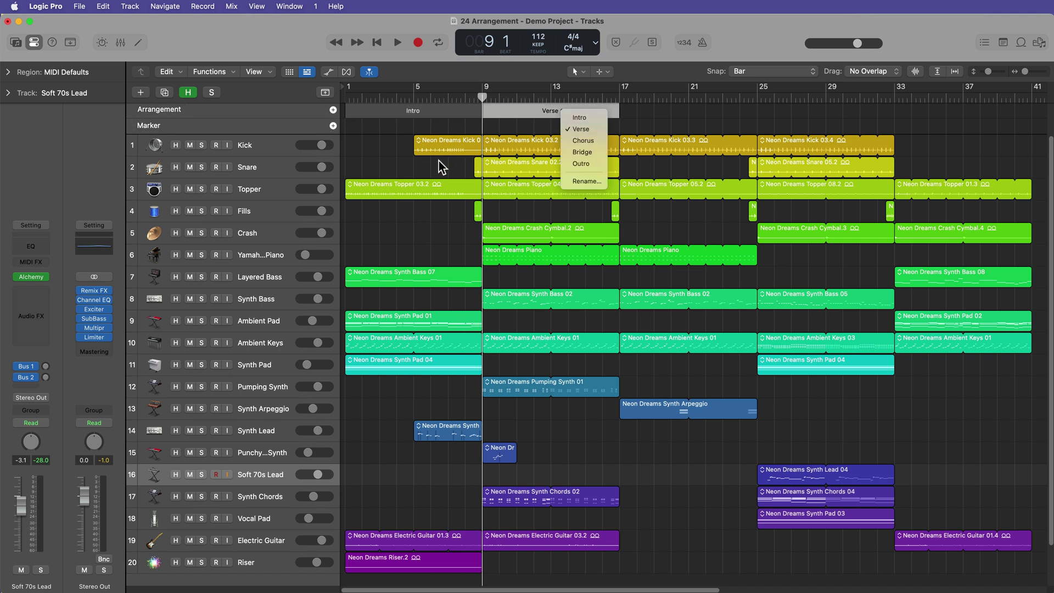
pyautogui.click(642, 118)
pyautogui.click(620, 96)
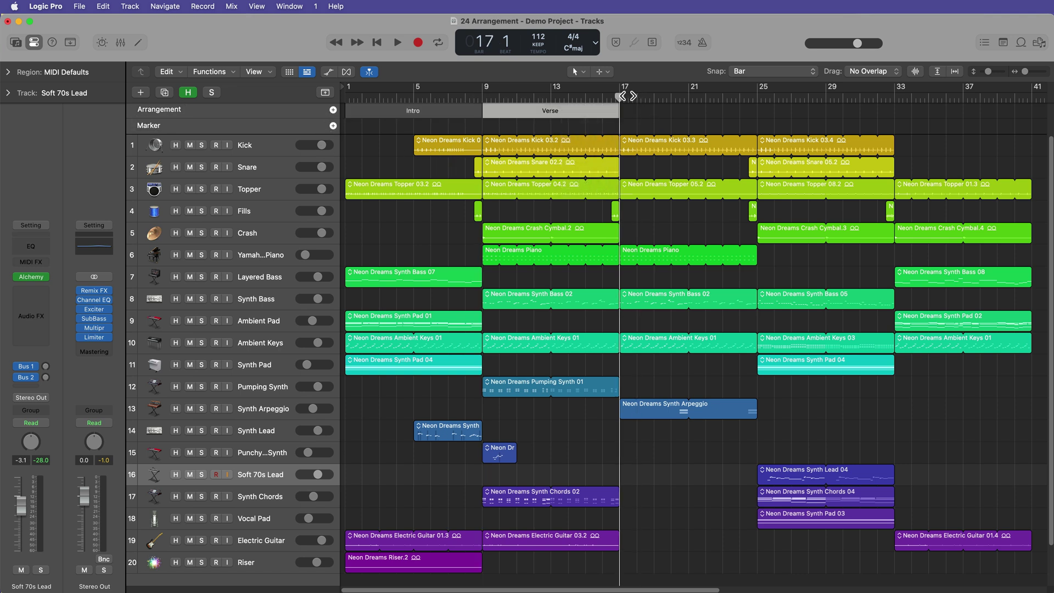
pyautogui.click(334, 110)
pyautogui.click(759, 98)
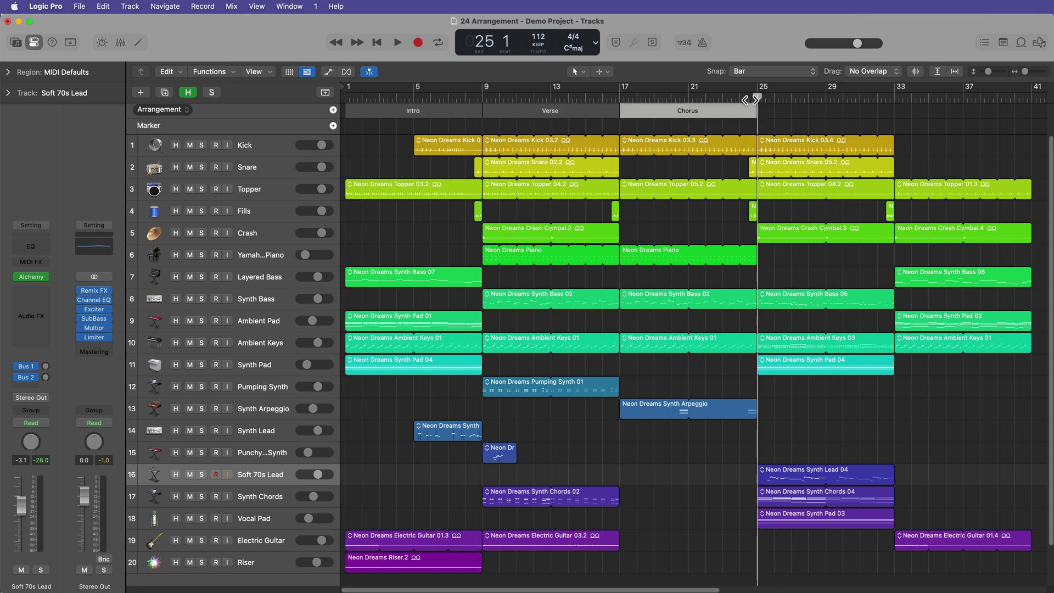
pyautogui.click(333, 109)
pyautogui.click(895, 98)
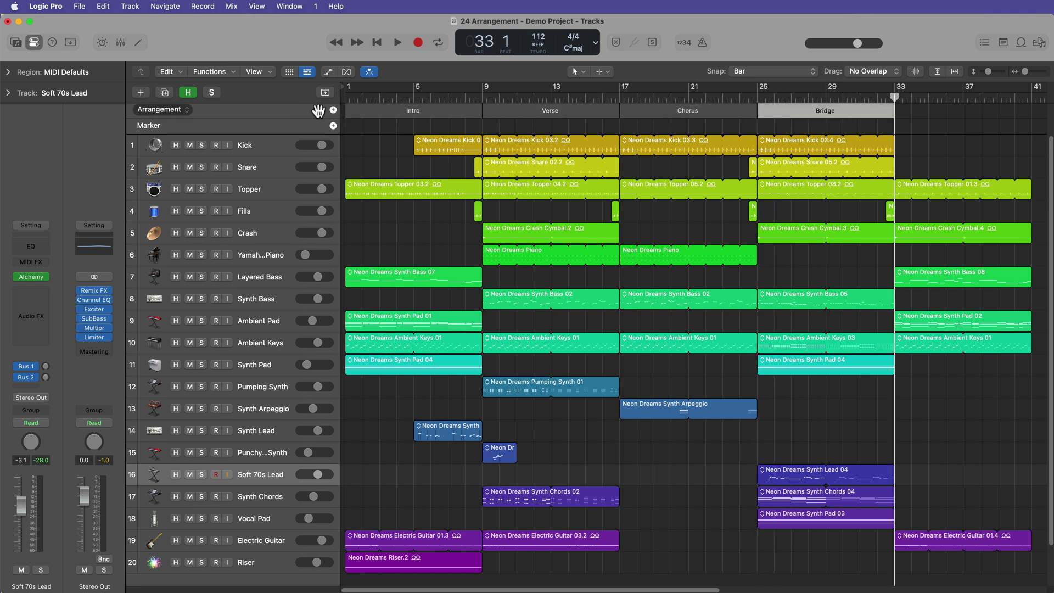
pyautogui.click(333, 110)
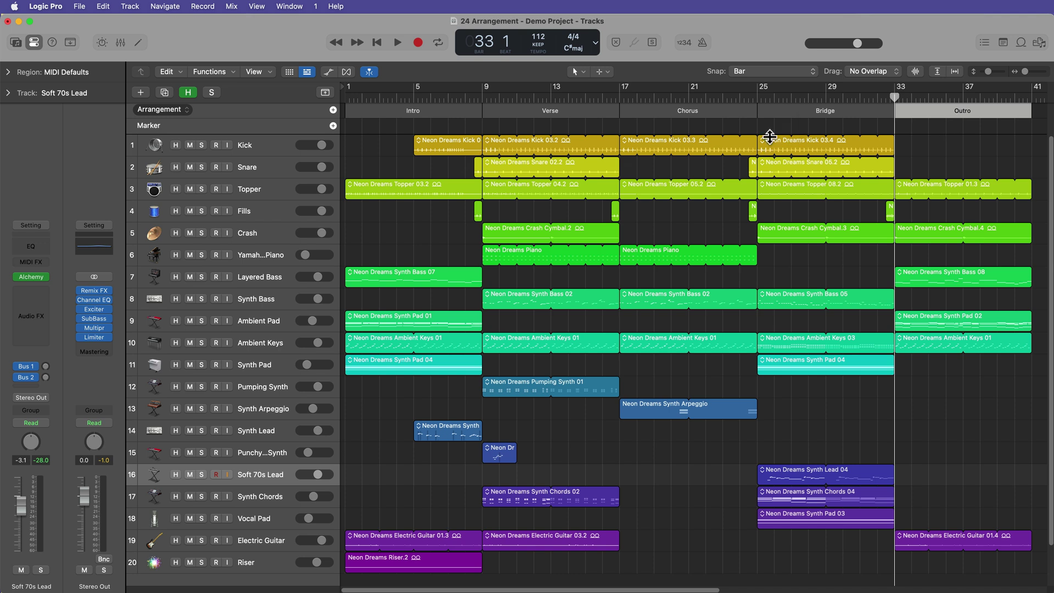
# - Rename the bar 9 section to Chorus and the bar 17 section to Verse
pyautogui.click(553, 111)
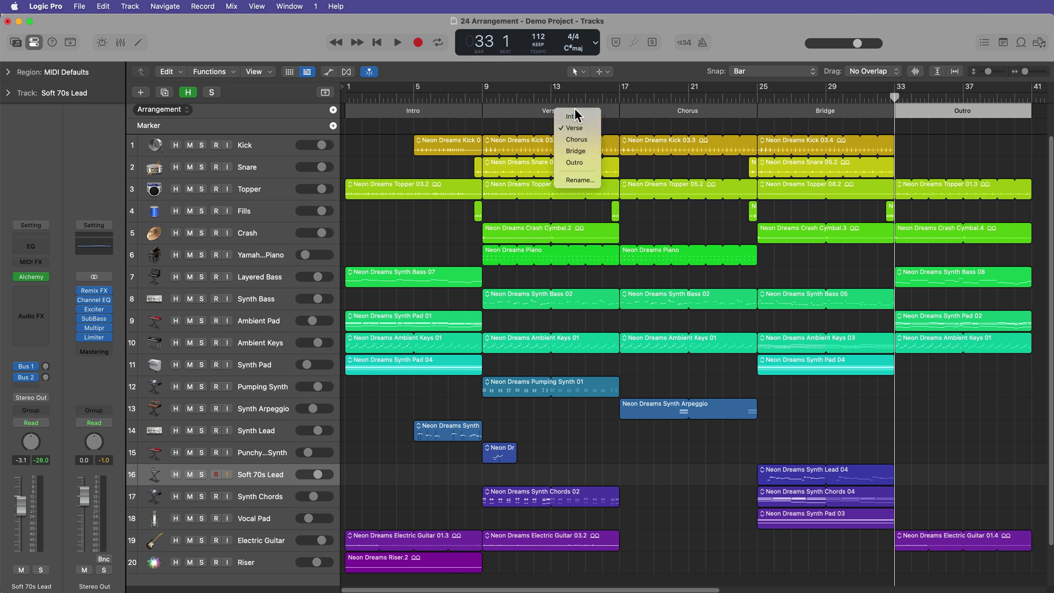
pyautogui.click(587, 138)
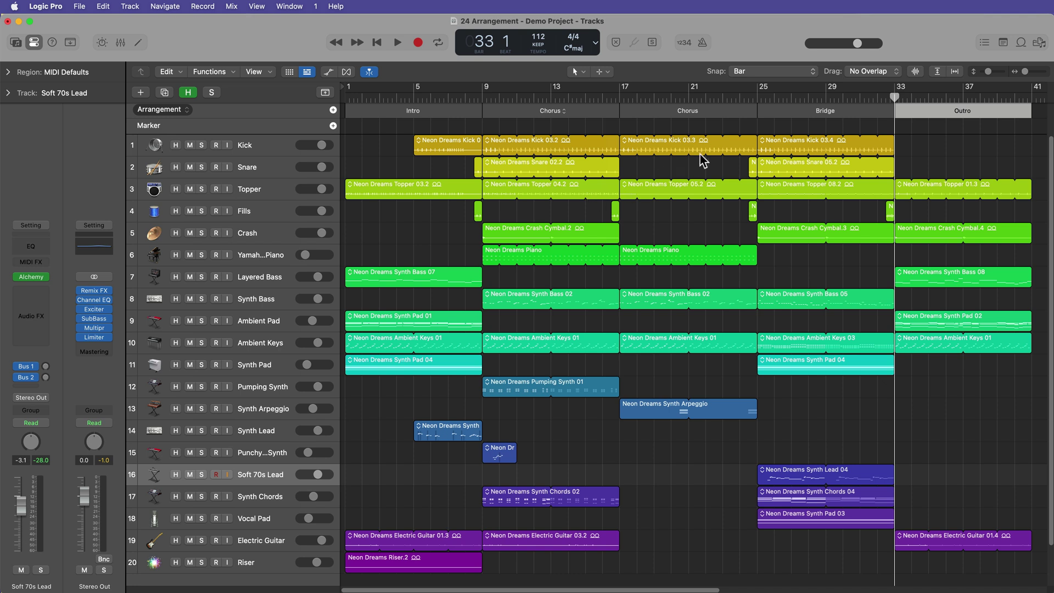
pyautogui.click(696, 112)
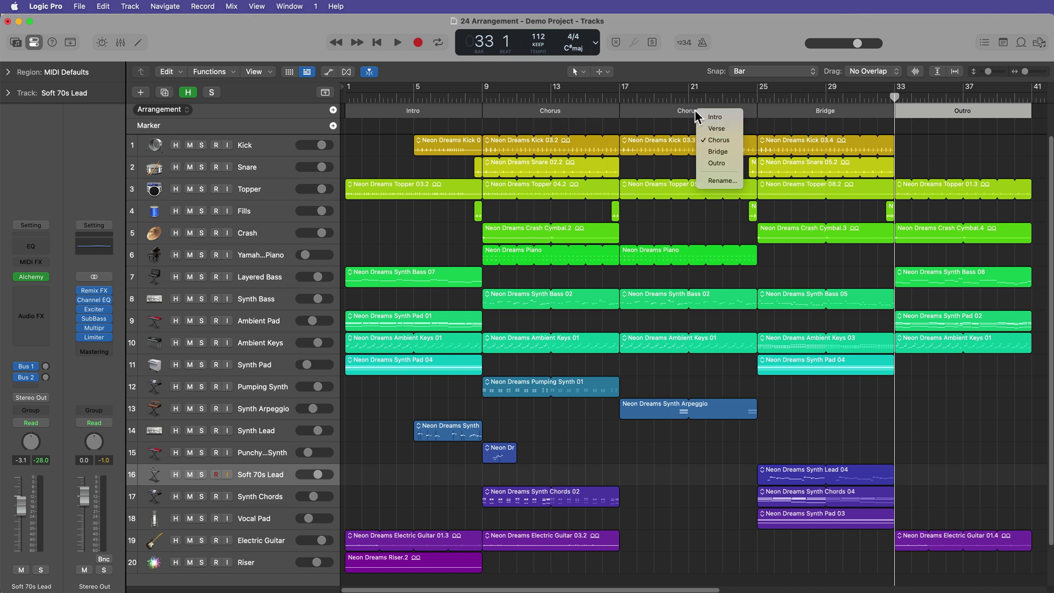
pyautogui.click(722, 130)
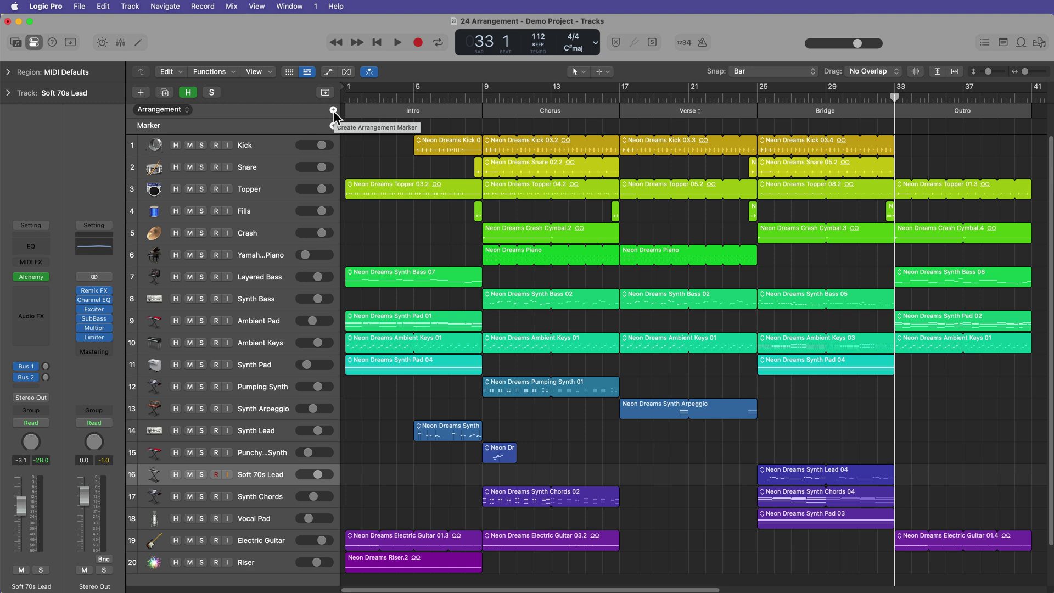
pyautogui.keyDown('alt'); pyautogui.click(333, 110); pyautogui.keyUp('alt')
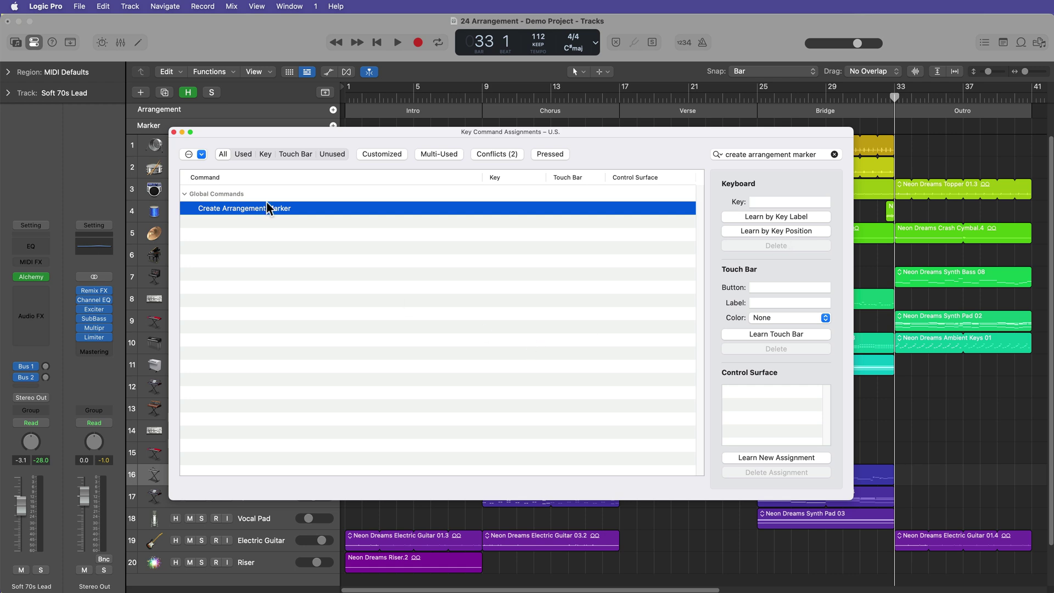
# - Close the Key Command Assignments window
pyautogui.click(174, 132)
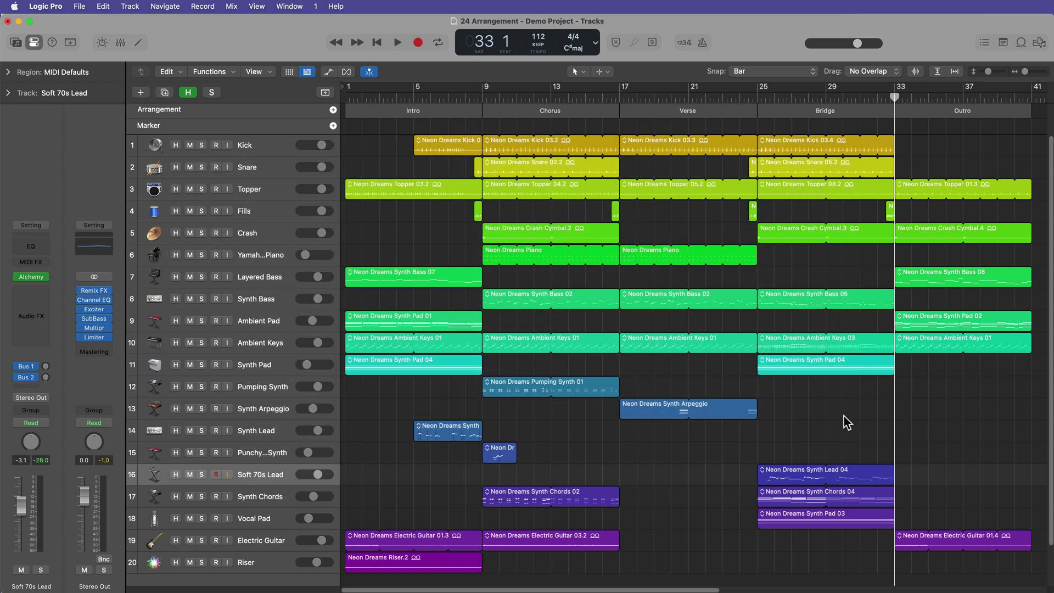
# - From the project start, colour Intro gold, Chorus green and Verse blue using the colour palette
pyautogui.press('Return')
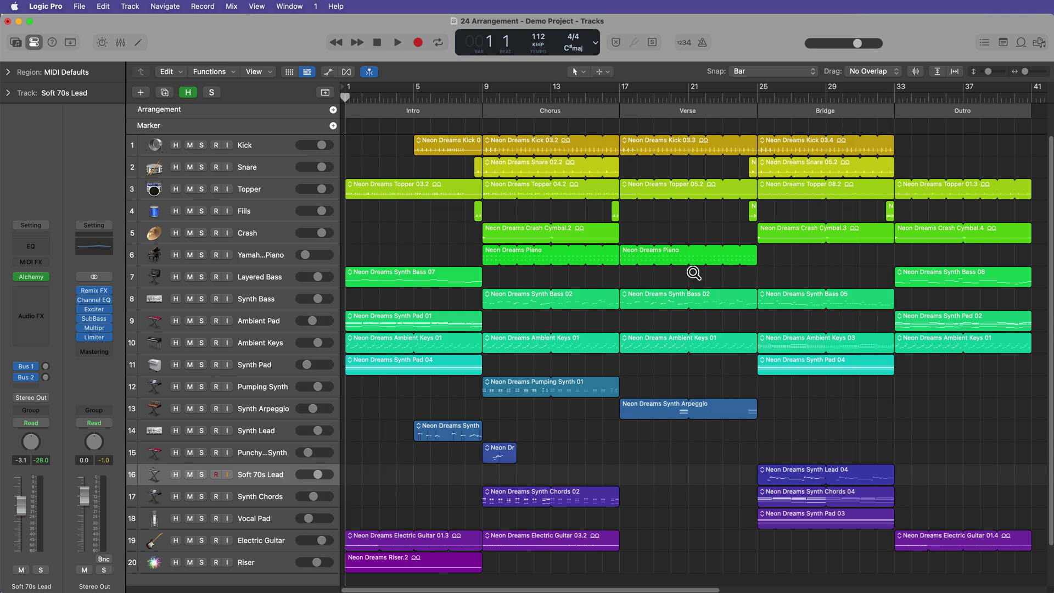
pyautogui.hotkey('alt', 'c')
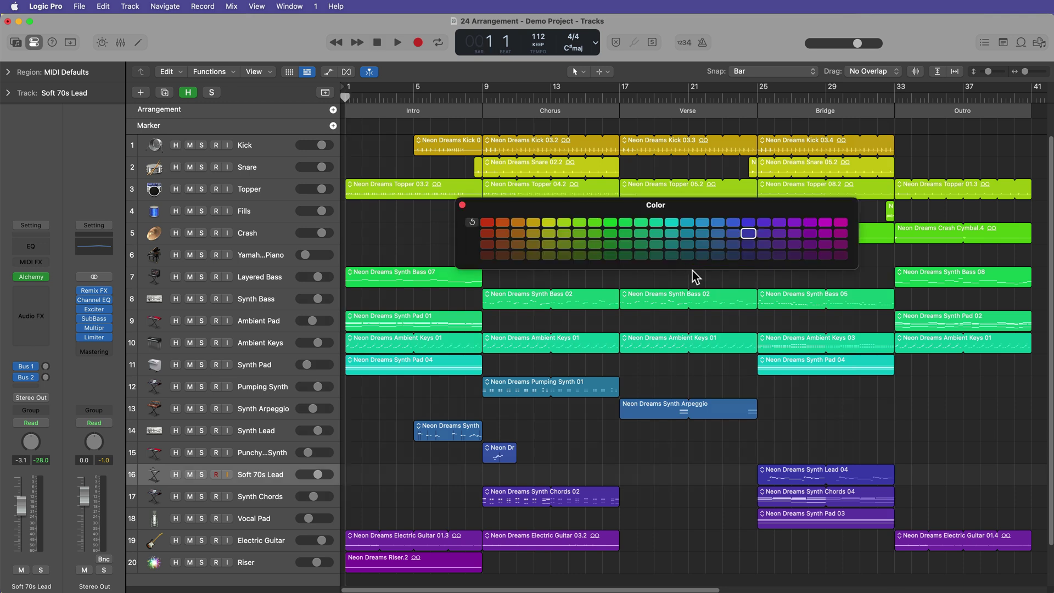
pyautogui.click(453, 116)
pyautogui.click(534, 224)
pyautogui.click(571, 114)
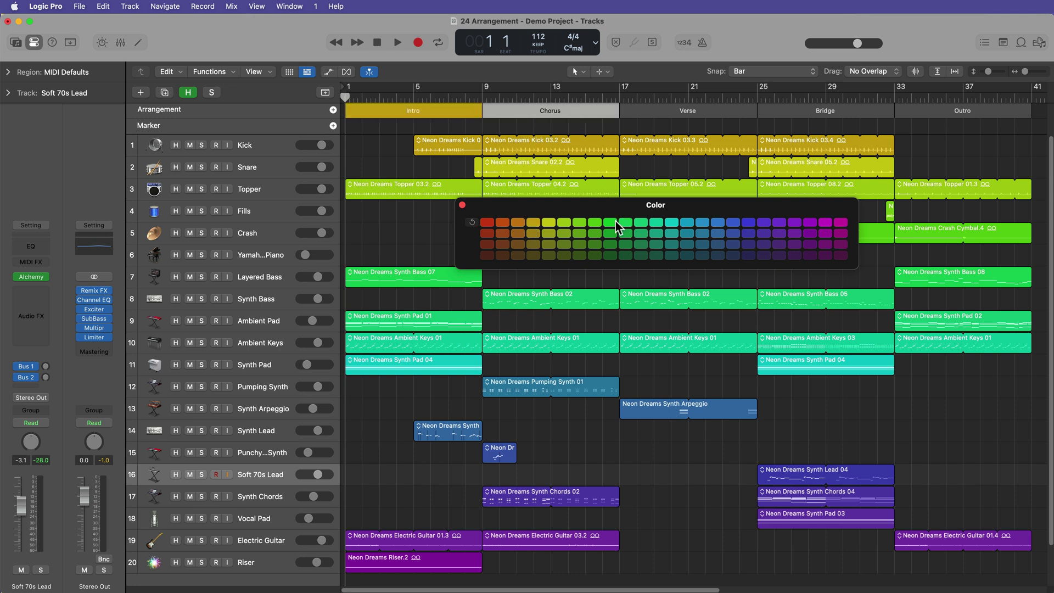
pyautogui.click(615, 225)
pyautogui.click(718, 113)
pyautogui.click(702, 223)
# - Colour Bridge purple and Outro magenta, then close the palette and view the whole arrangement
pyautogui.click(853, 112)
pyautogui.click(779, 223)
pyautogui.click(940, 113)
pyautogui.click(825, 222)
pyautogui.click(463, 205)
pyautogui.press('super+Left')
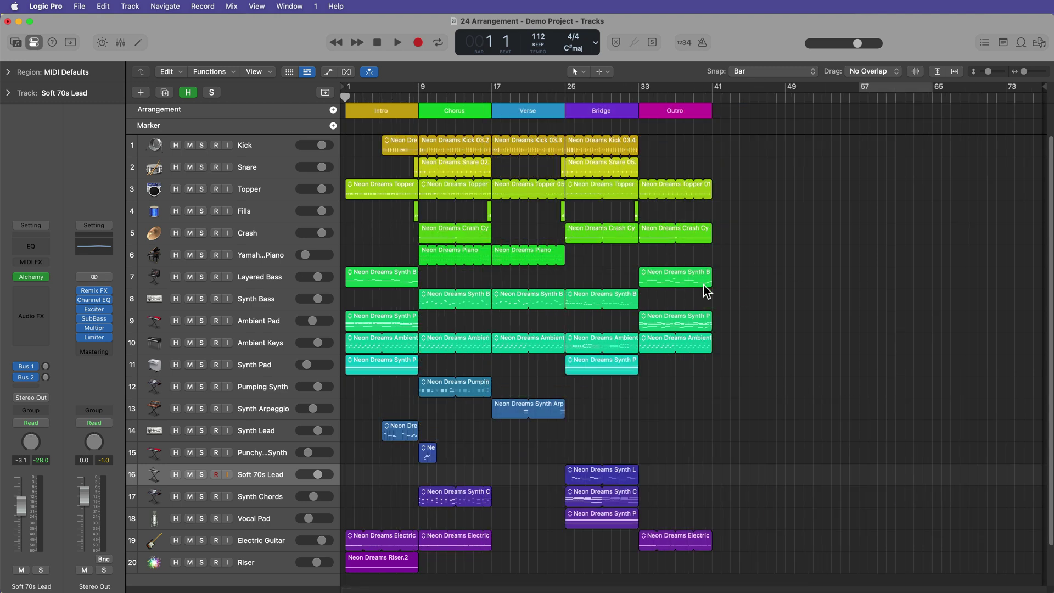
# - Place the Chorus section right after the Intro, then copy the Verse section with its regions to bar 33
pyautogui.click(478, 111)
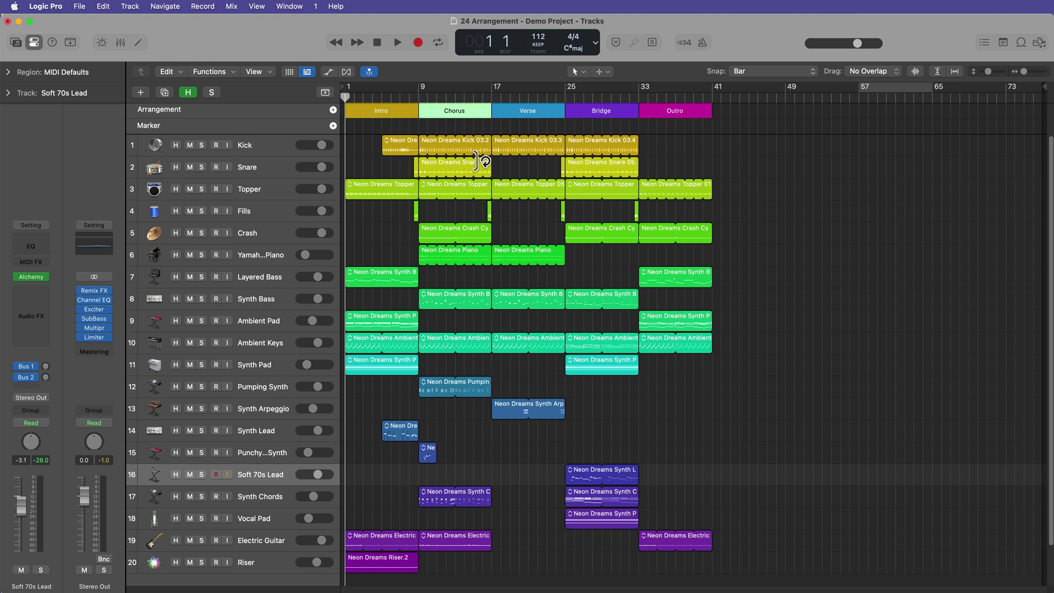
pyautogui.moveTo(478, 111); pyautogui.dragTo(706, 113)
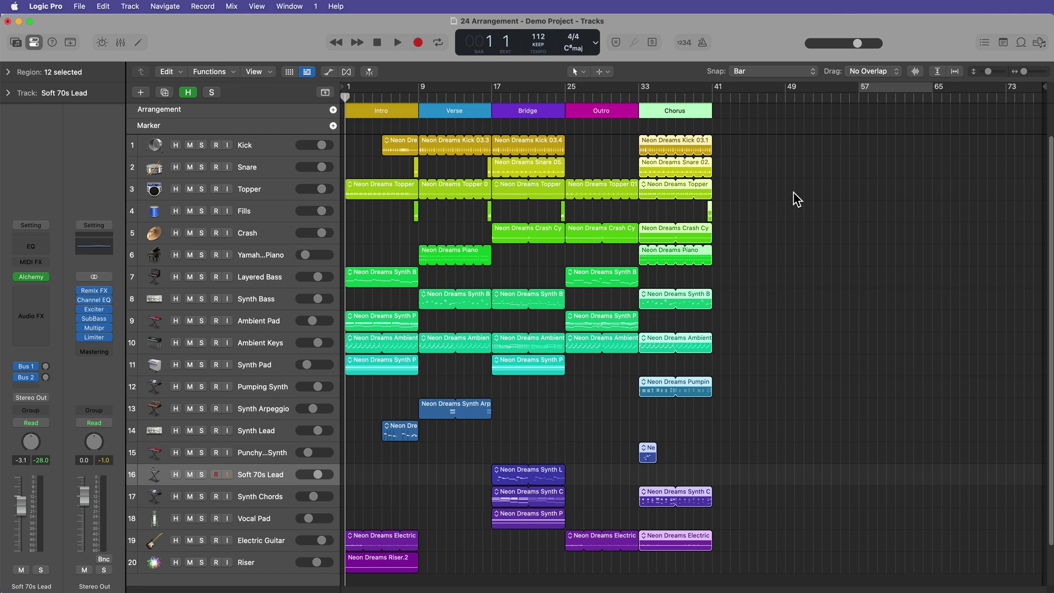
pyautogui.moveTo(674, 111)
pyautogui.mouseDown()
pyautogui.moveTo(456, 110)
pyautogui.moveTo(625, 110)
pyautogui.mouseUp()
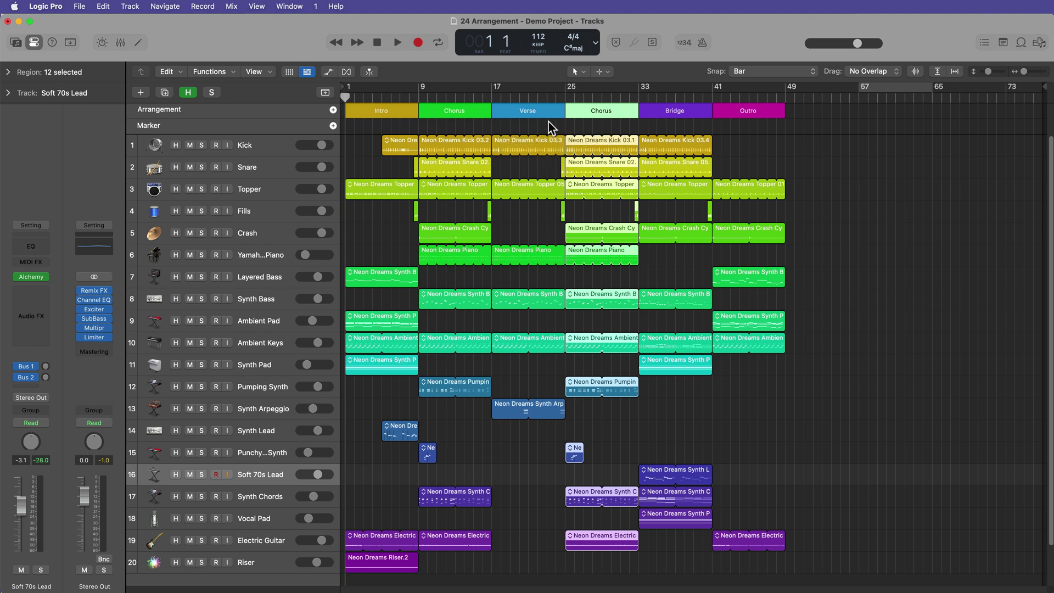
pyautogui.moveTo(555, 112)
pyautogui.mouseDown()
pyautogui.moveTo(882, 124)
pyautogui.moveTo(858, 124)
pyautogui.mouseUp()
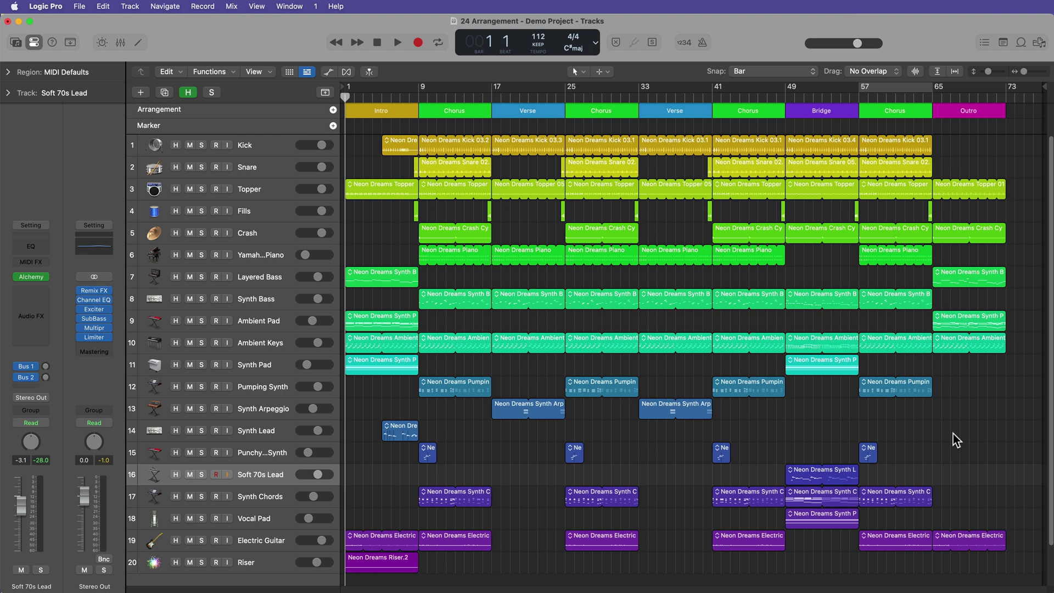
pyautogui.click(175, 72)
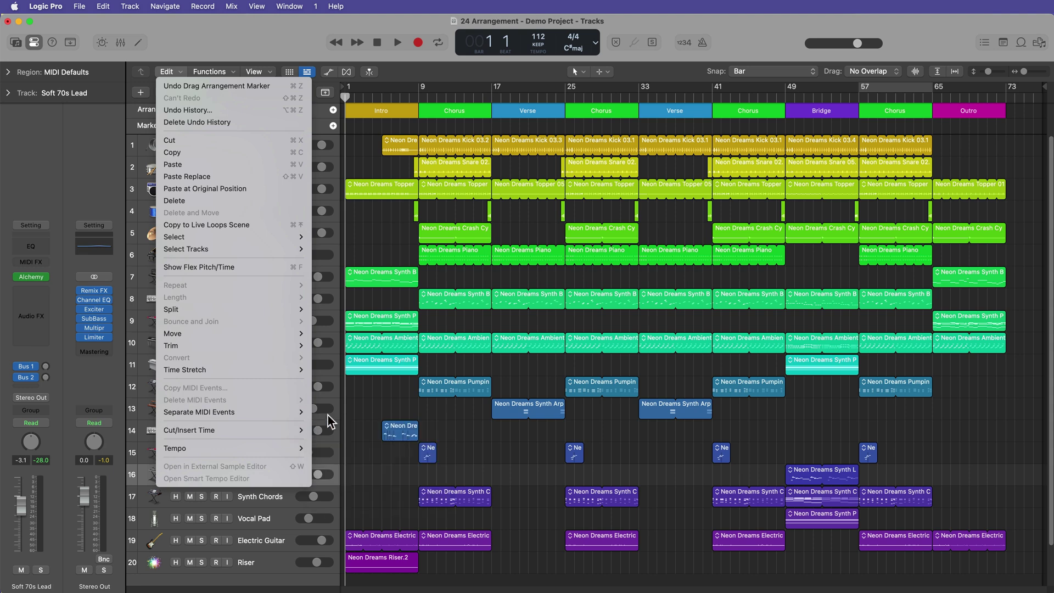
pyautogui.click(366, 409)
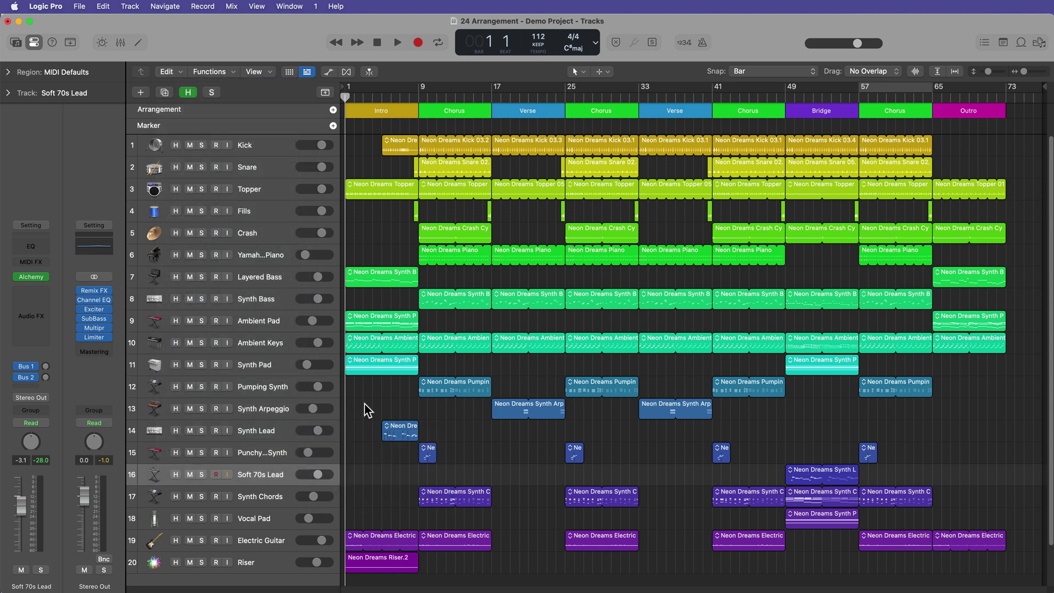
pyautogui.click(423, 144)
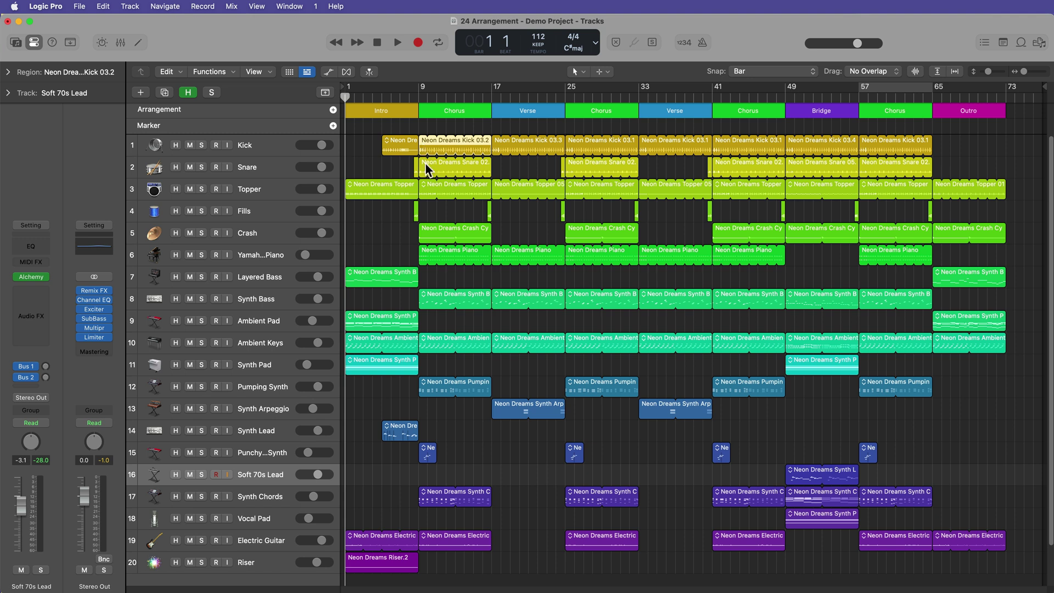
pyautogui.click(482, 111)
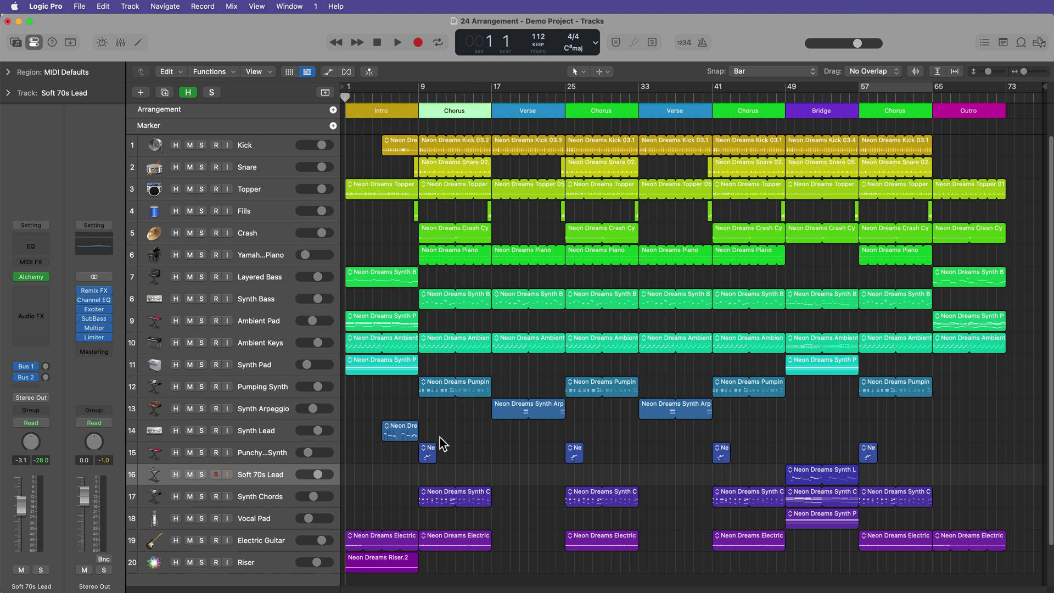
pyautogui.press('Delete')
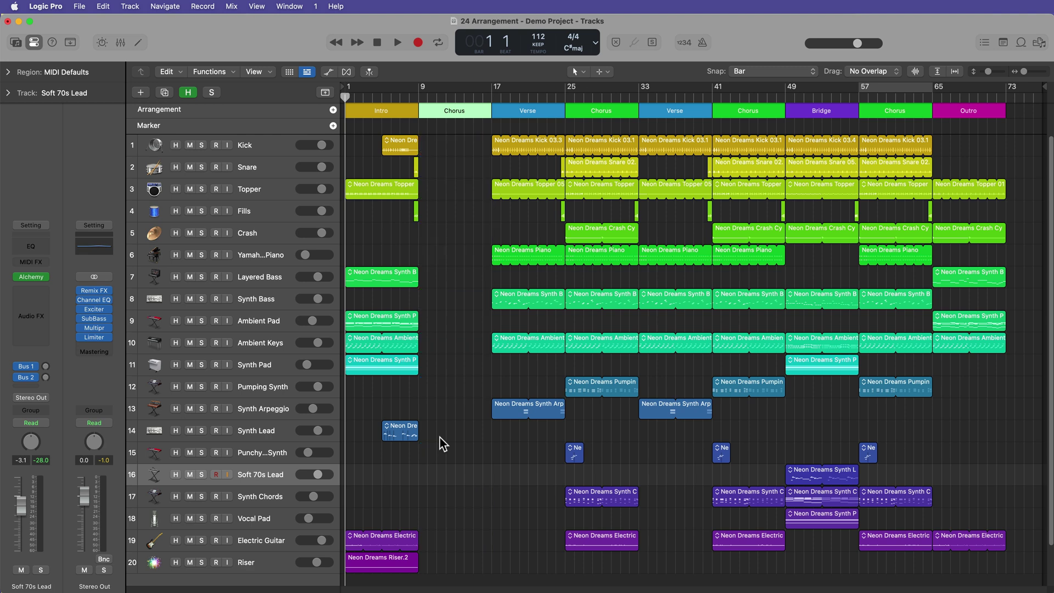
pyautogui.press('Delete')
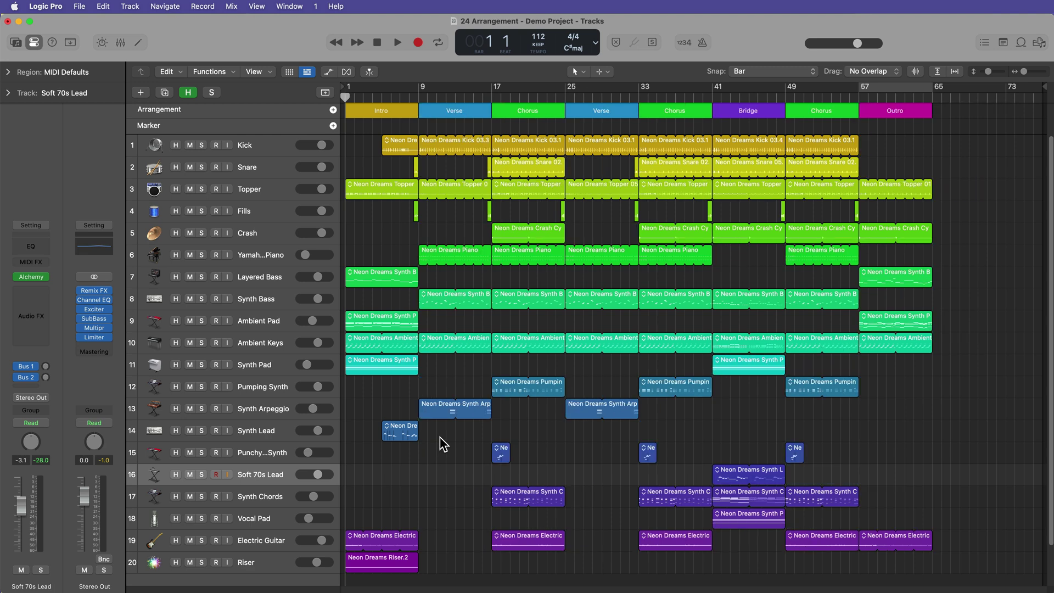
pyautogui.press('super+z')
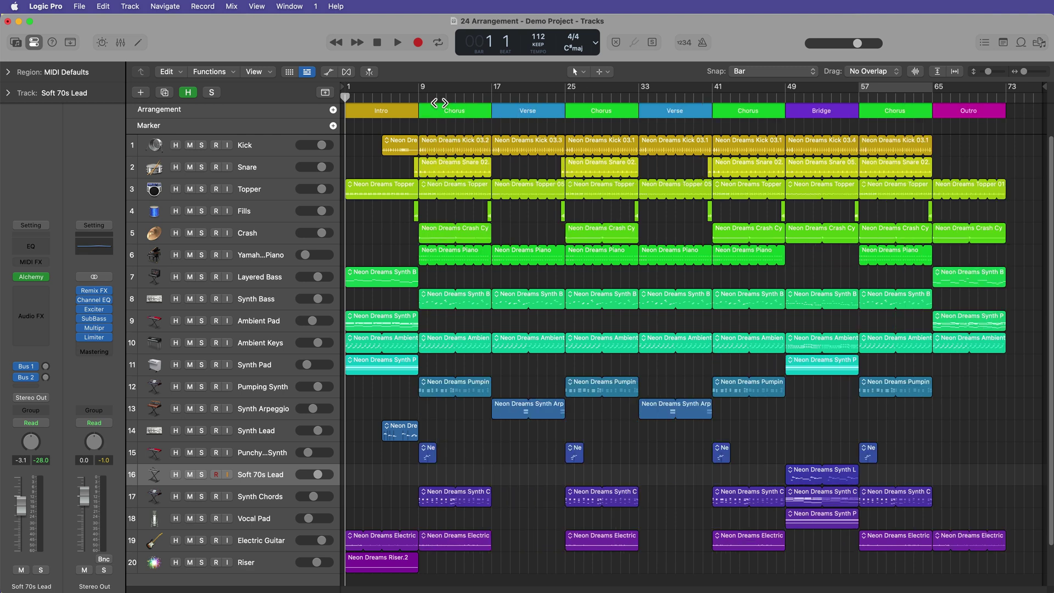
pyautogui.moveTo(439, 110); pyautogui.dragTo(344, 110)
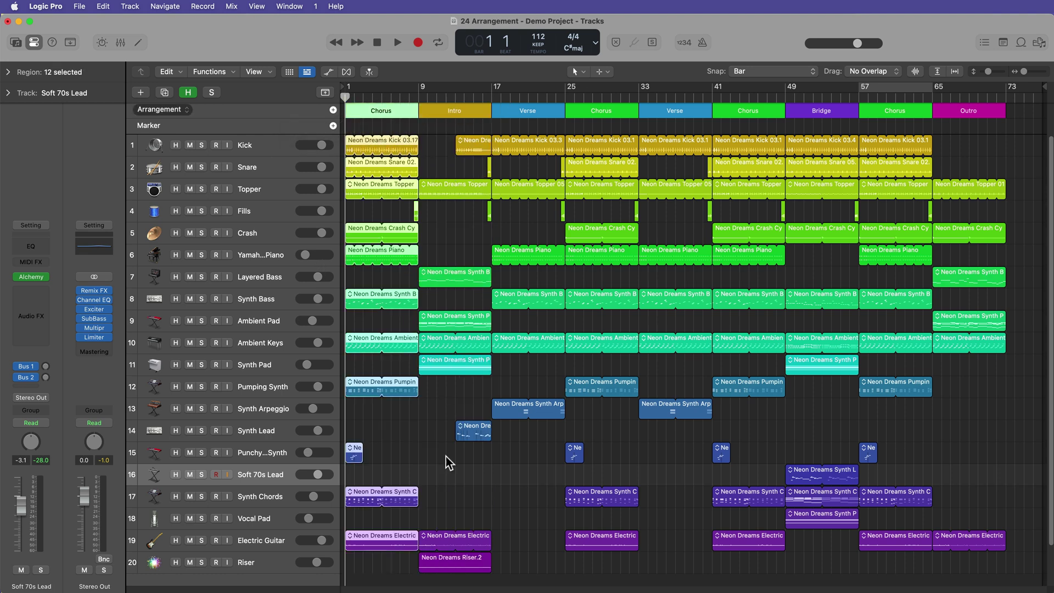
pyautogui.press('super+z')
pyautogui.click(521, 222)
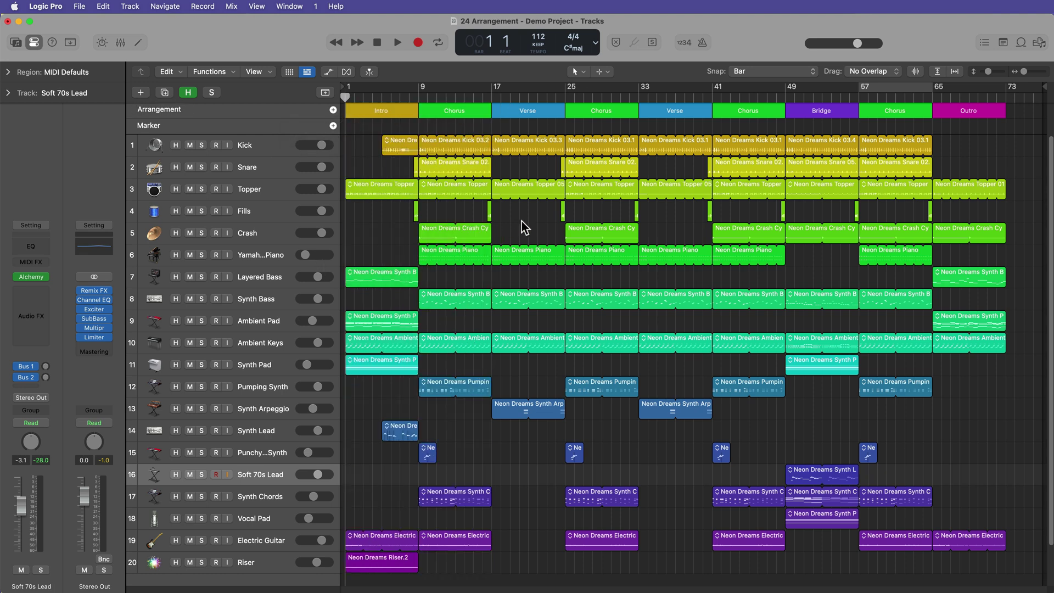
pyautogui.click(186, 110)
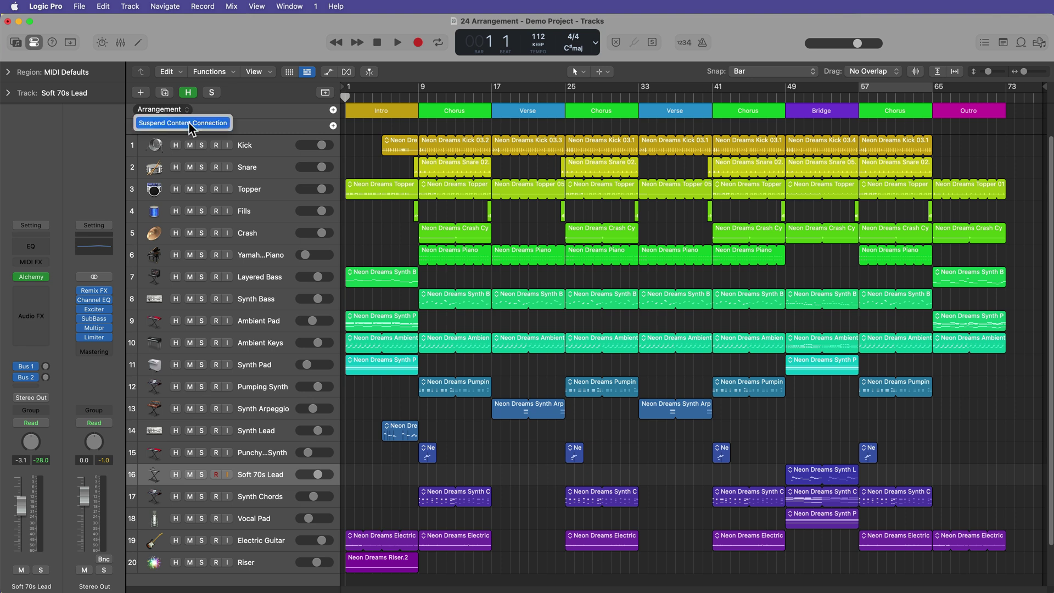
pyautogui.click(189, 123)
pyautogui.click(464, 112)
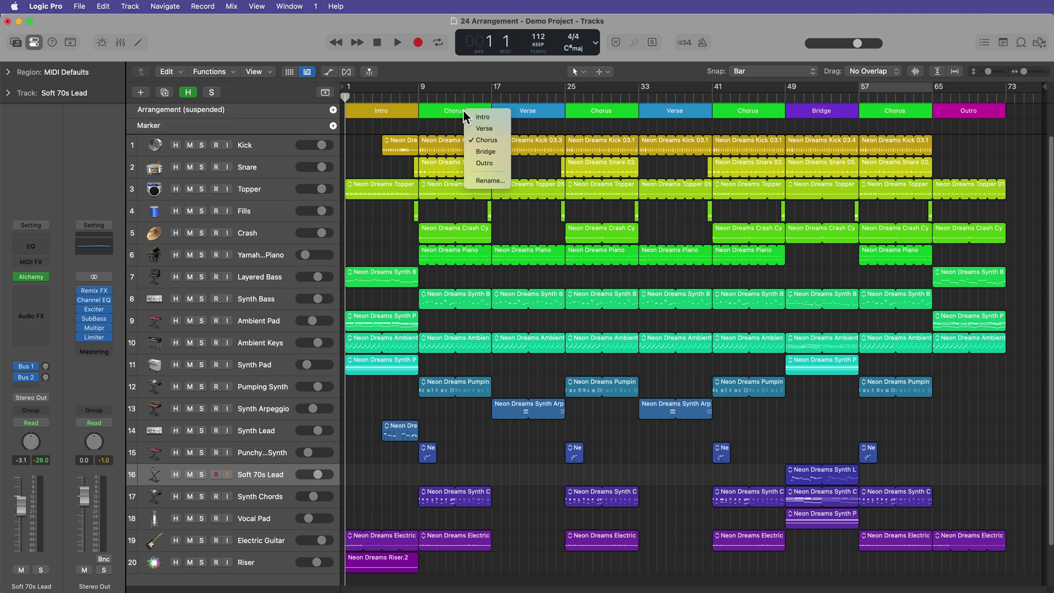
pyautogui.click(427, 107)
pyautogui.click(428, 107)
pyautogui.press('Delete')
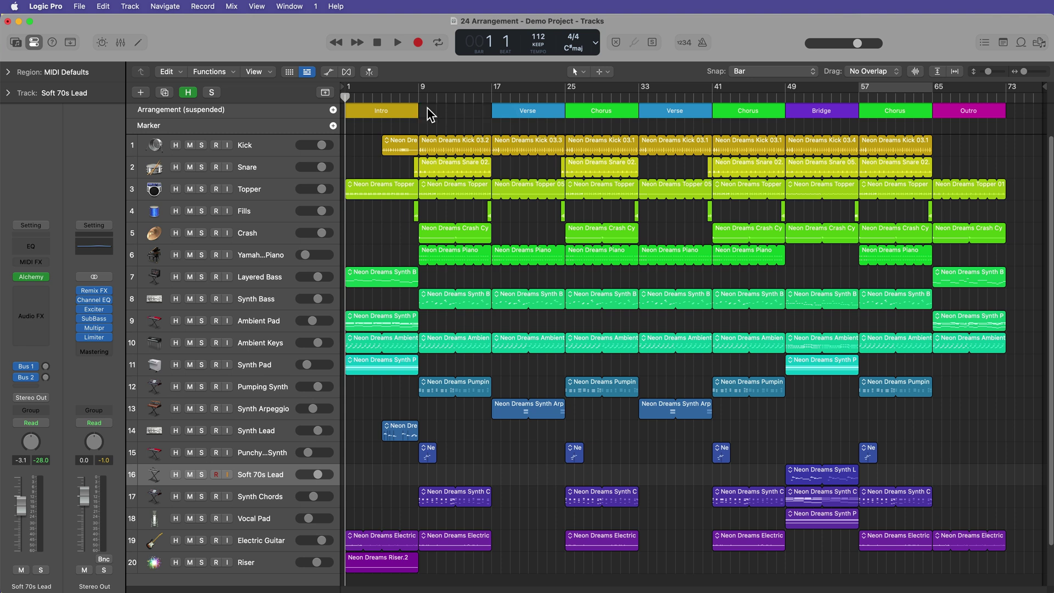
pyautogui.click(431, 114)
pyautogui.click(229, 110)
pyautogui.click(202, 125)
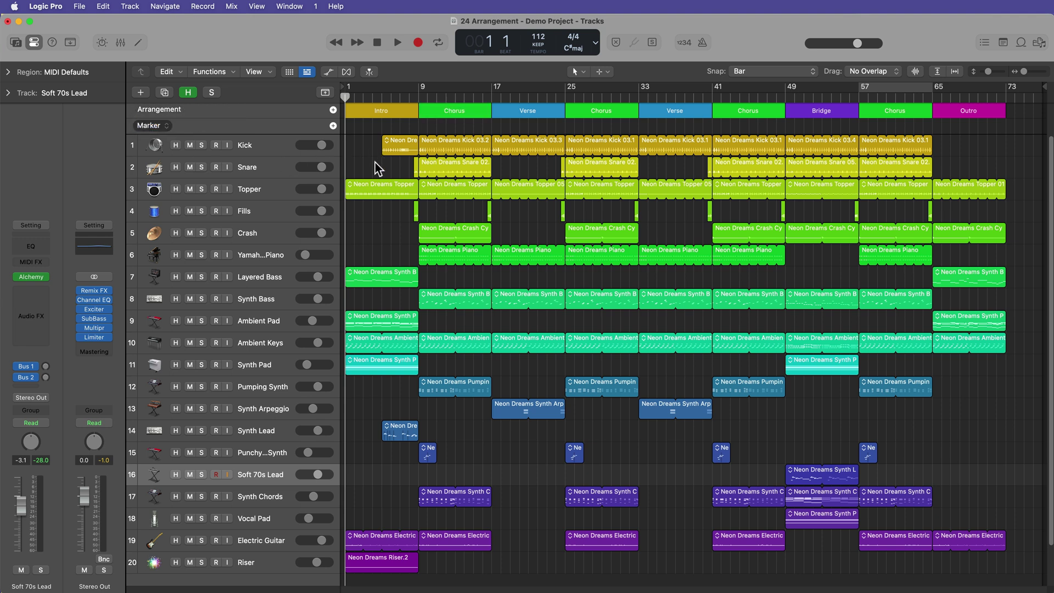
pyautogui.click(160, 126)
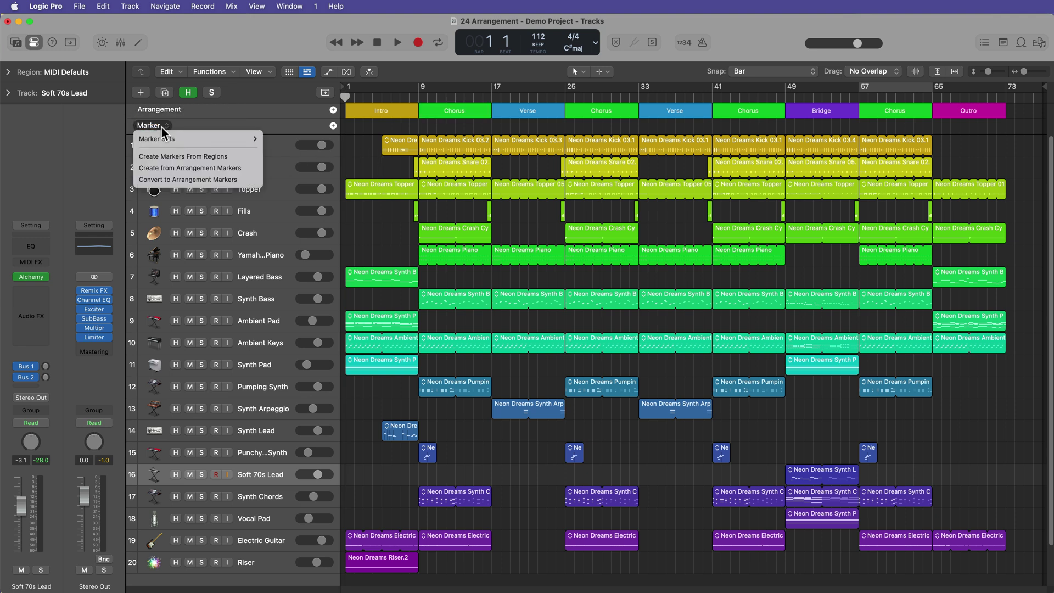
pyautogui.click(235, 169)
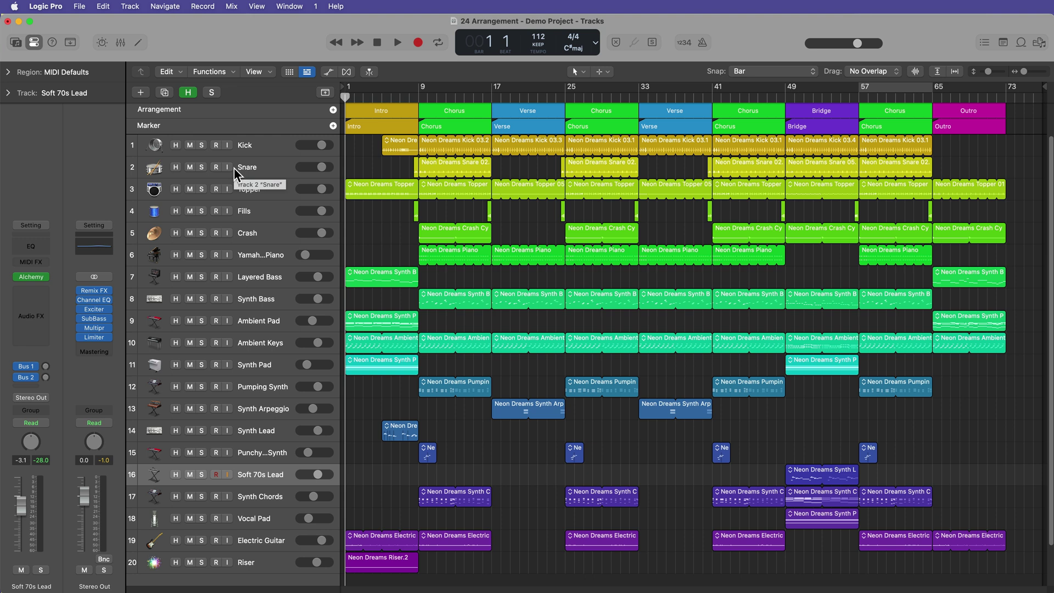
pyautogui.press('super+z')
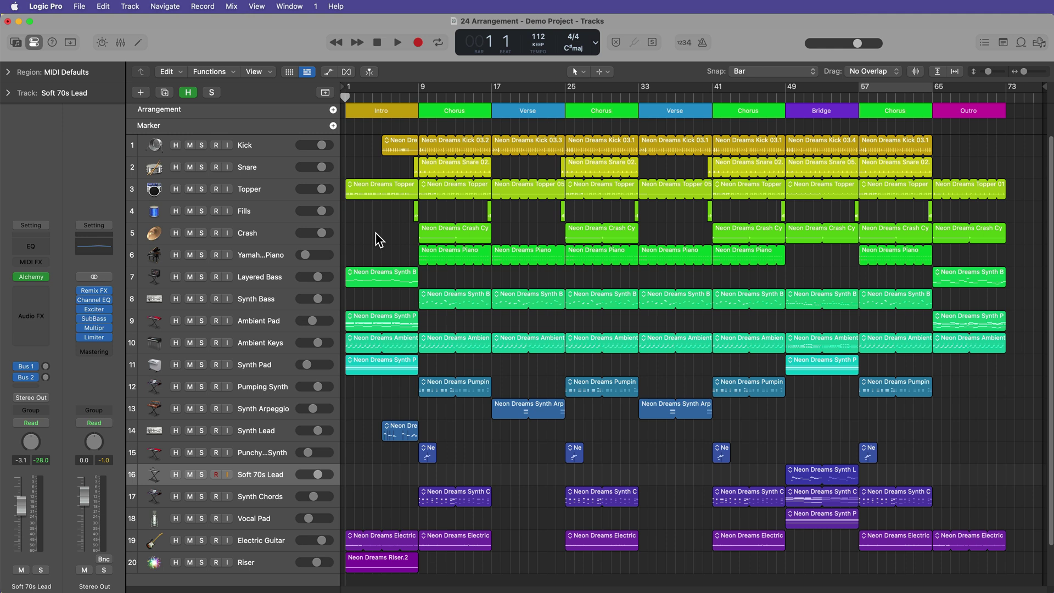
pyautogui.press('g')
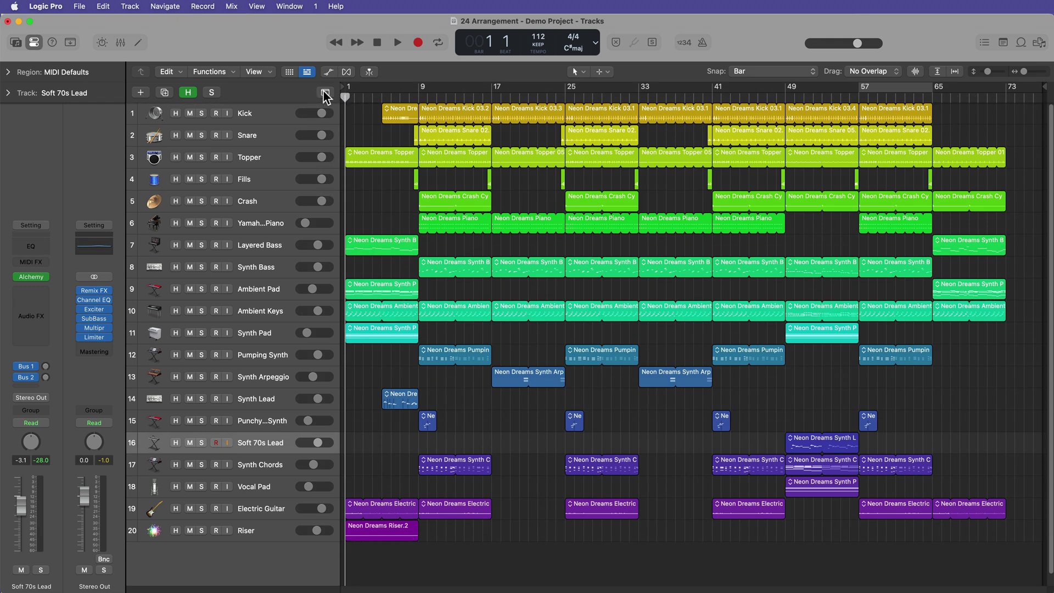
pyautogui.press('g')
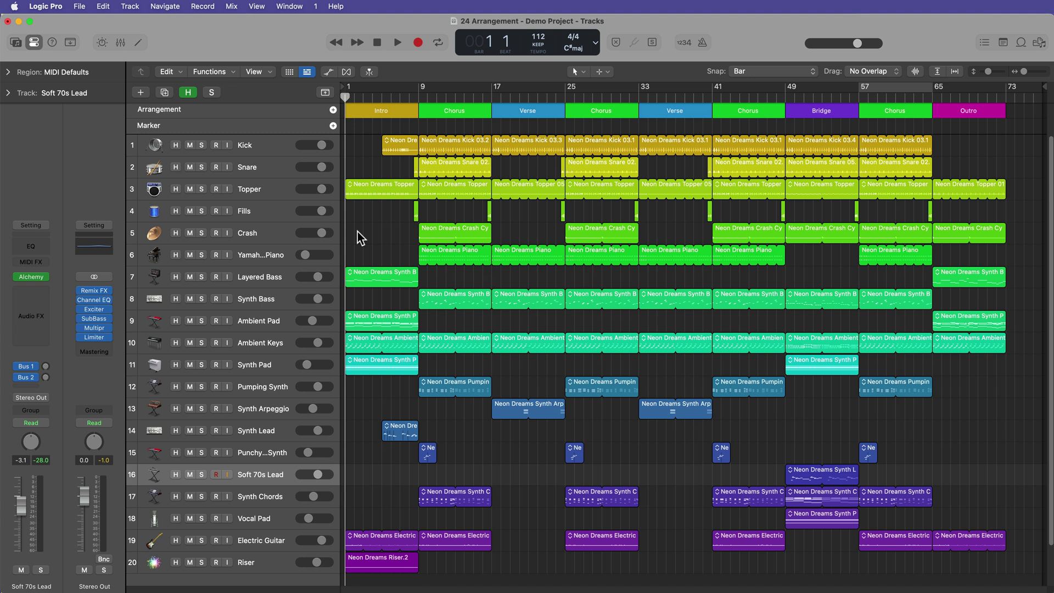